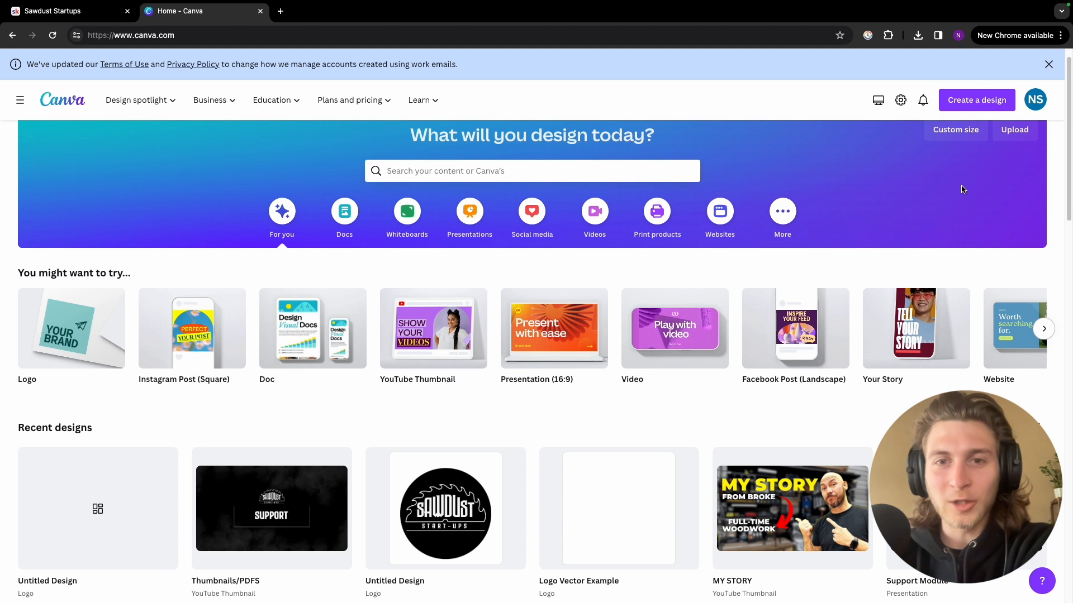
- Start a new design and look through the suggested design types
left_click(972, 108)
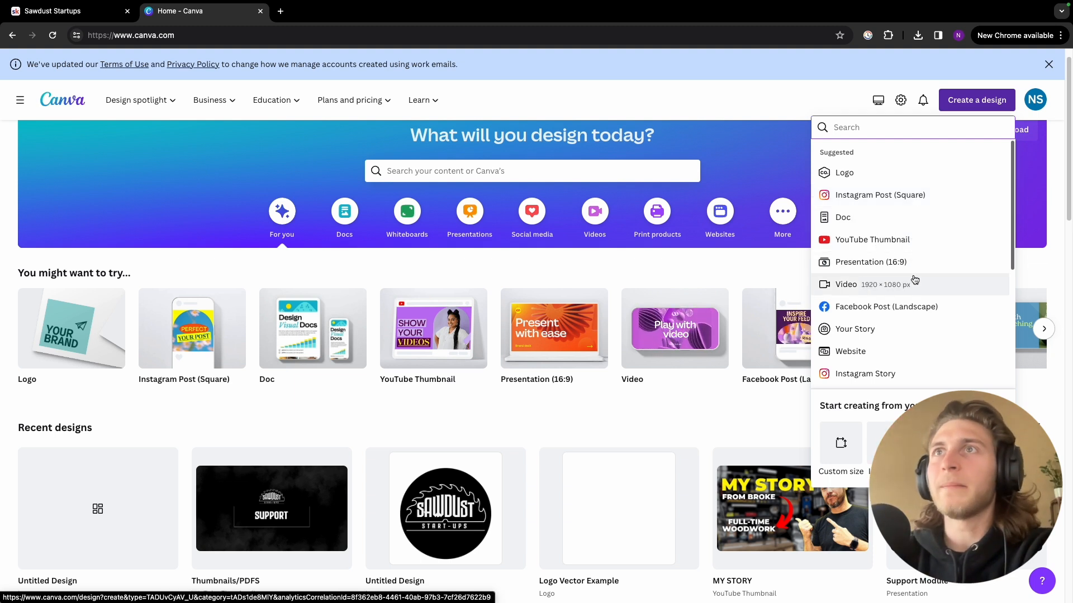
scroll(912, 278, "down", 1)
scroll(913, 282, "down", 2)
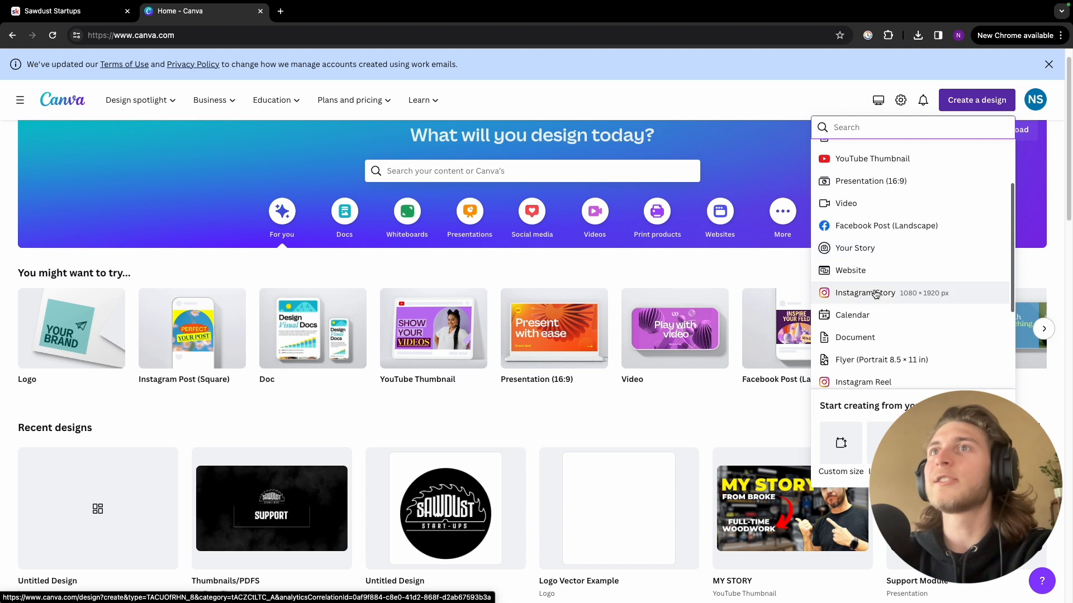
scroll(912, 297, "down", 2)
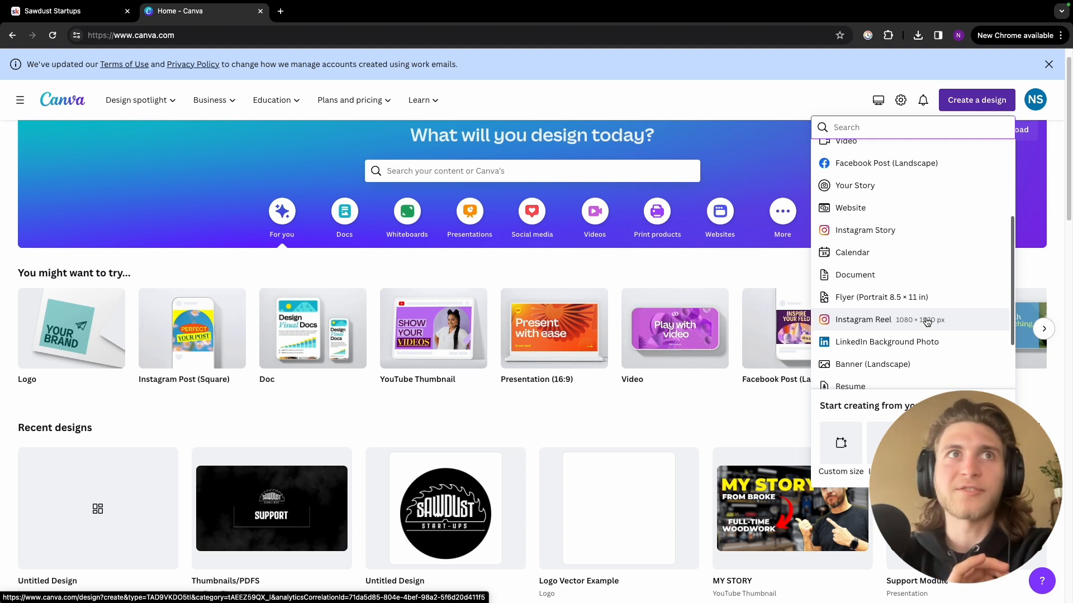
scroll(926, 322, "down", 3)
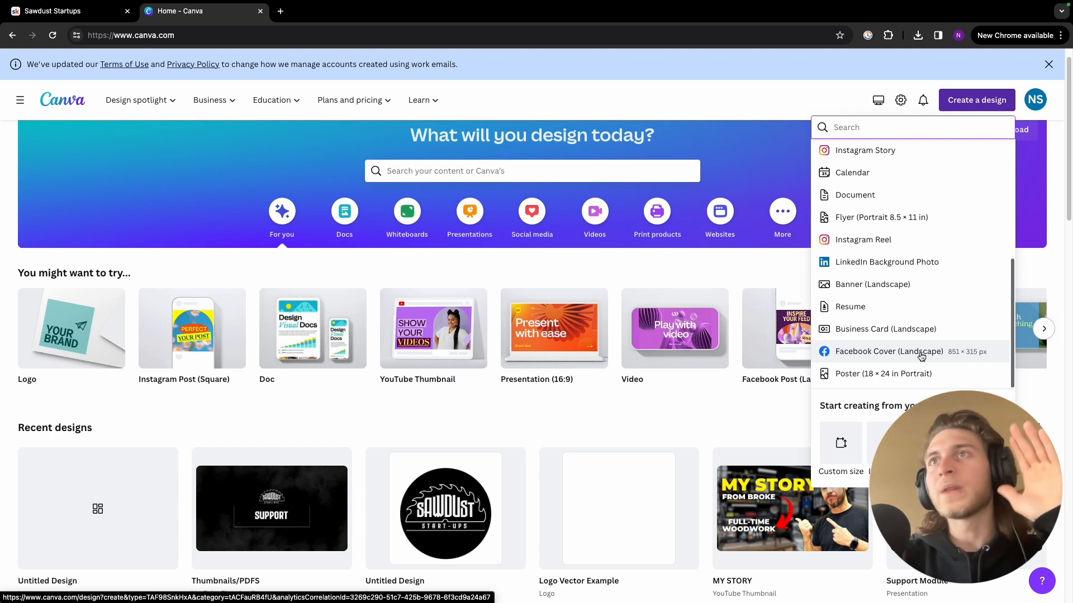
scroll(921, 356, "up", 5)
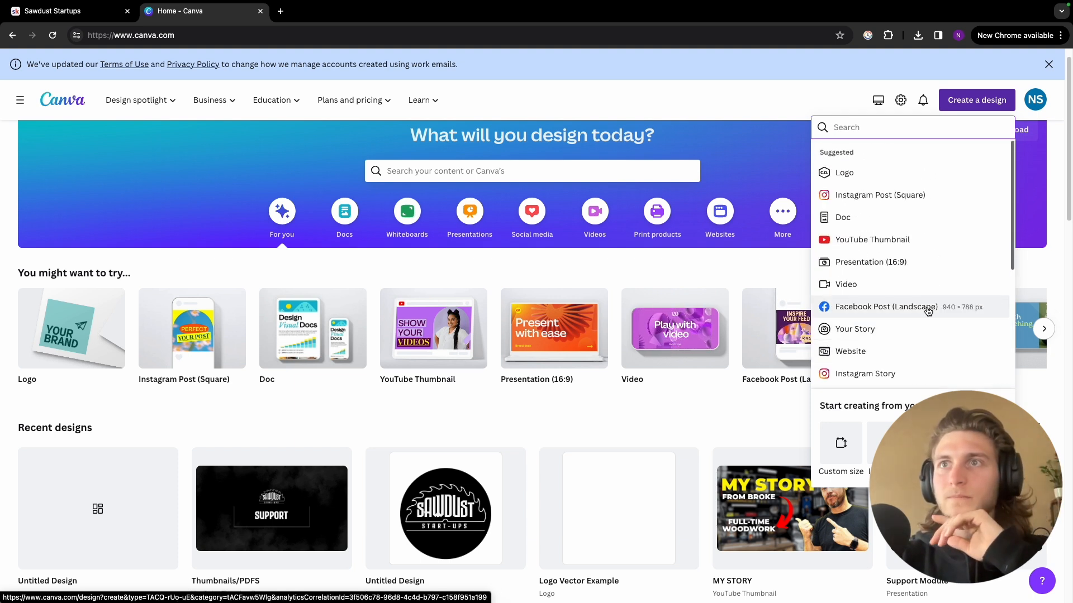
- View the custom size settings for a new design, including the unit choice, and return to the suggested types
left_click(841, 458)
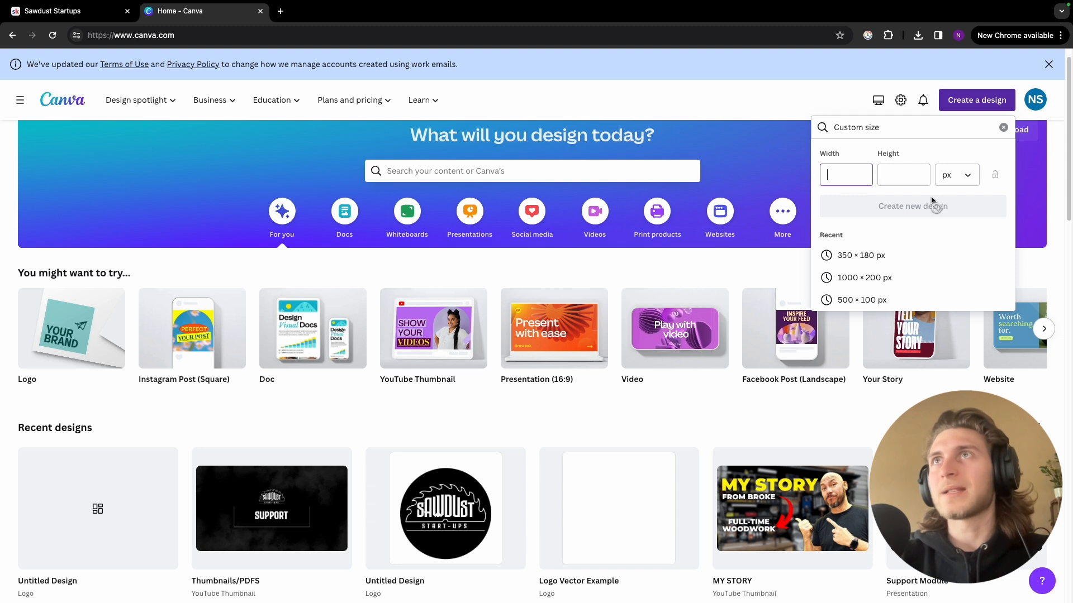
left_click(958, 184)
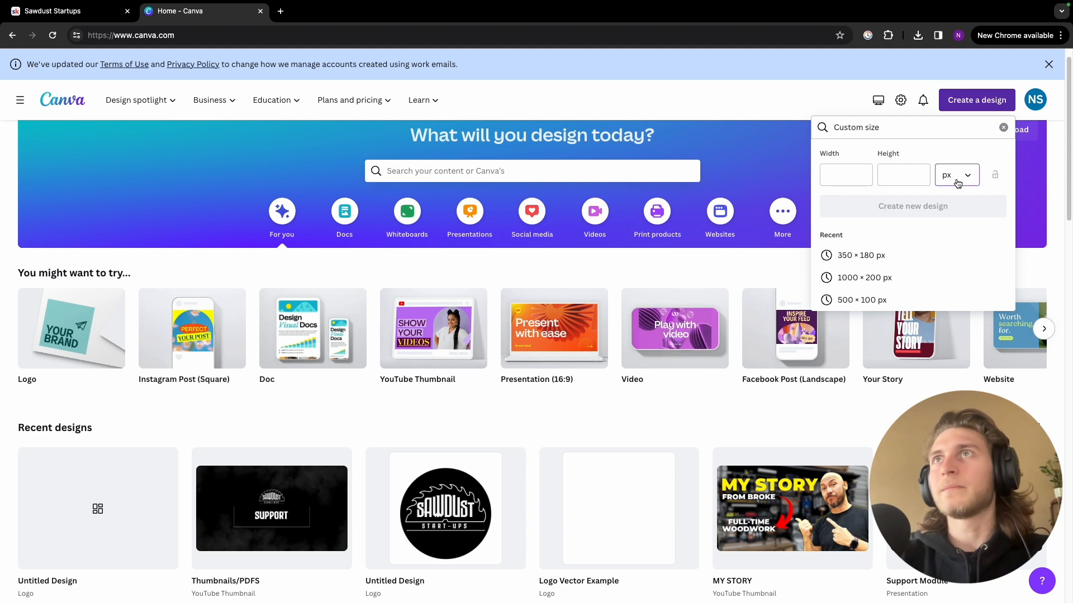
left_click(971, 152)
left_click(1002, 129)
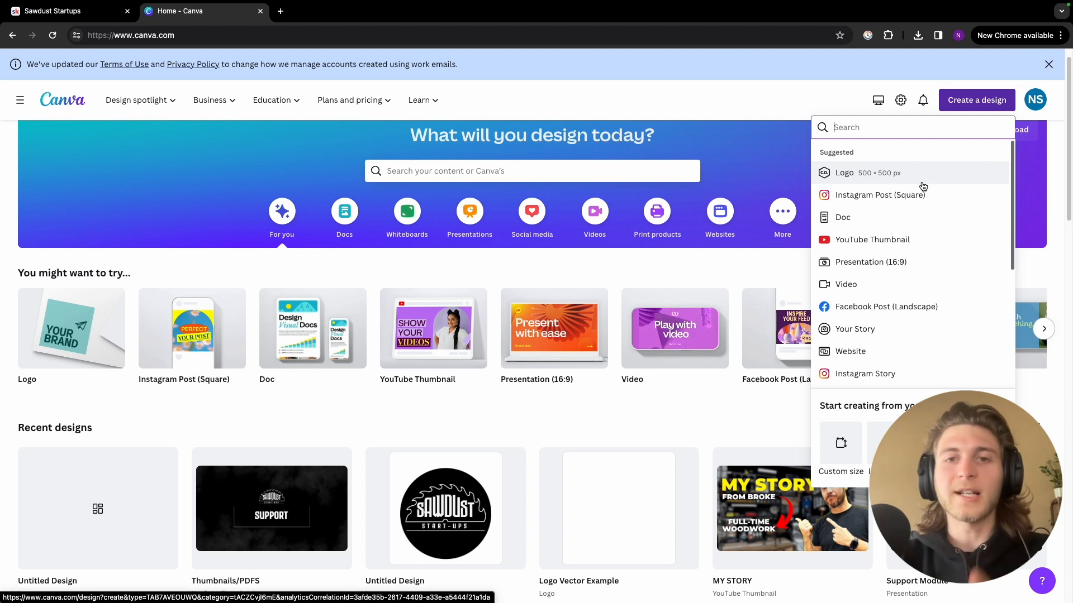
- Create a blank Logo design and rename it Sodl Woodworks
left_click(877, 174)
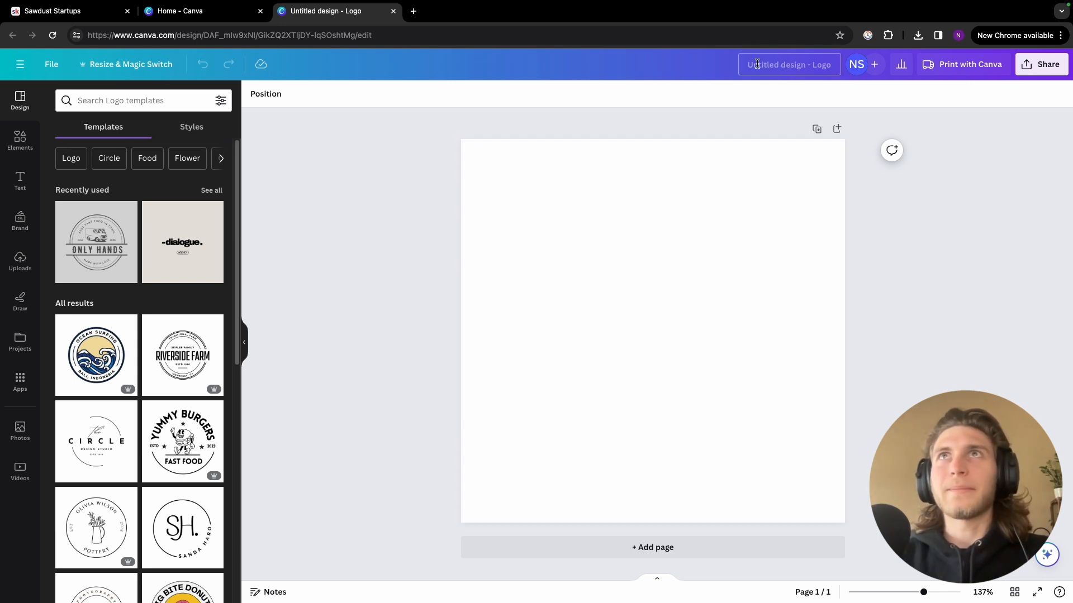
left_click(783, 66)
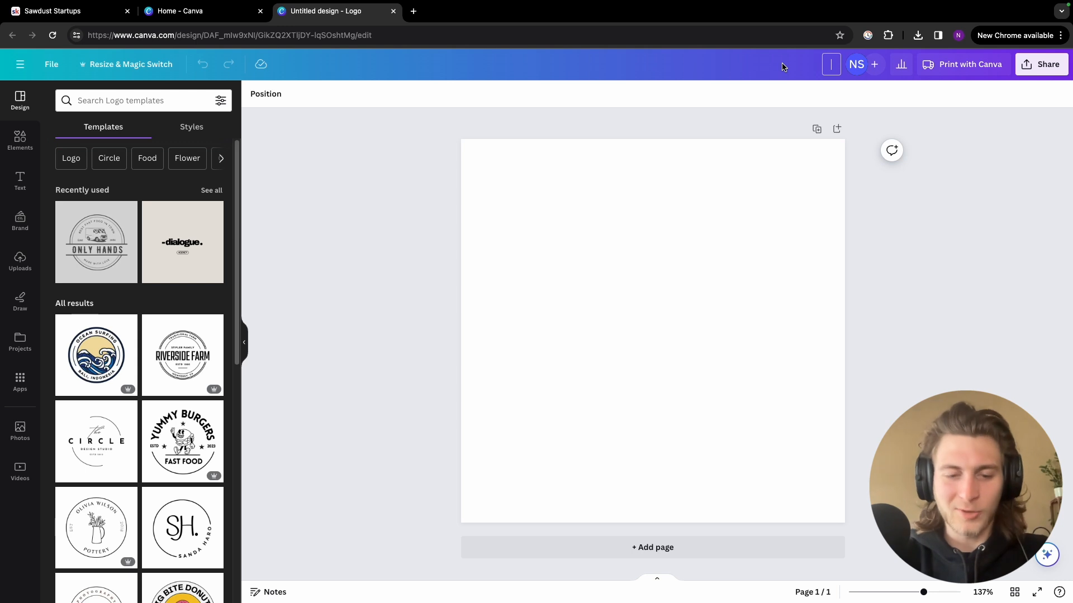
type("Sodl")
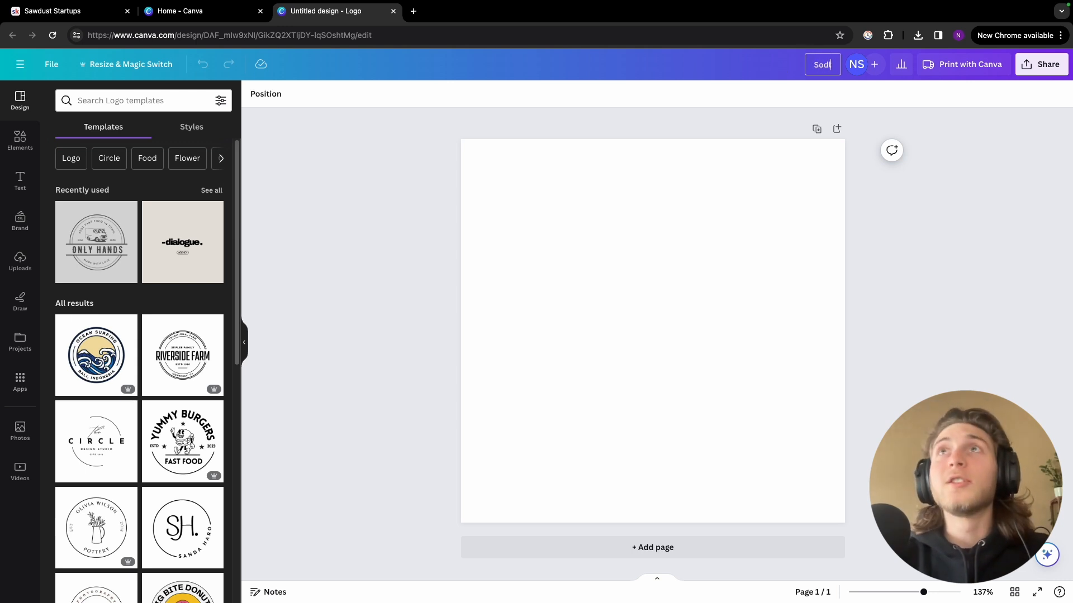
type(" Woodworks")
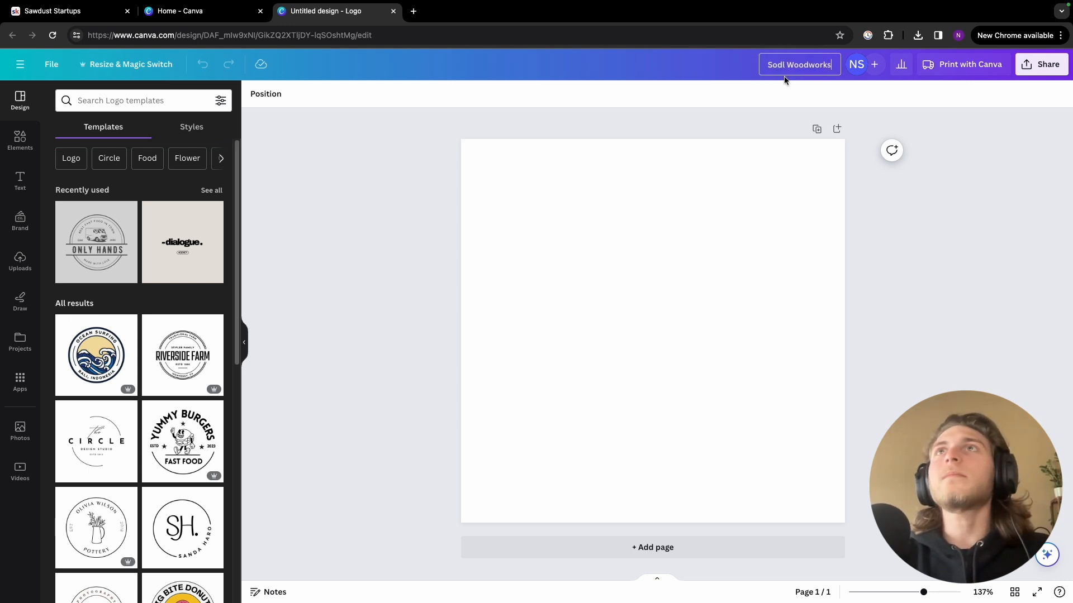
key("Return")
left_click(680, 241)
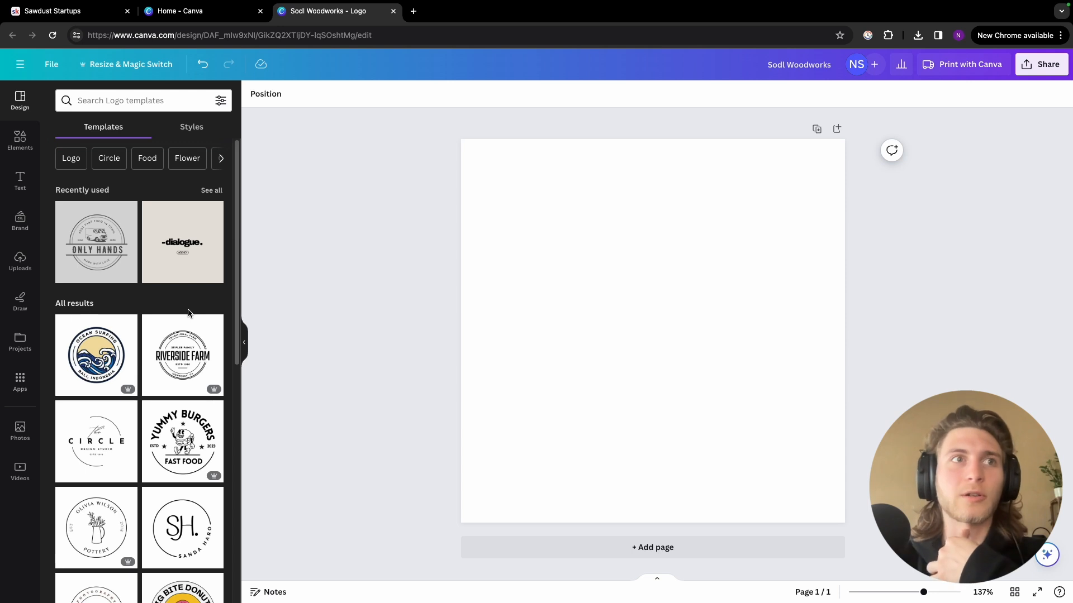
- Look through the available logo templates for layout and style ideas
scroll(226, 302, "down", 1)
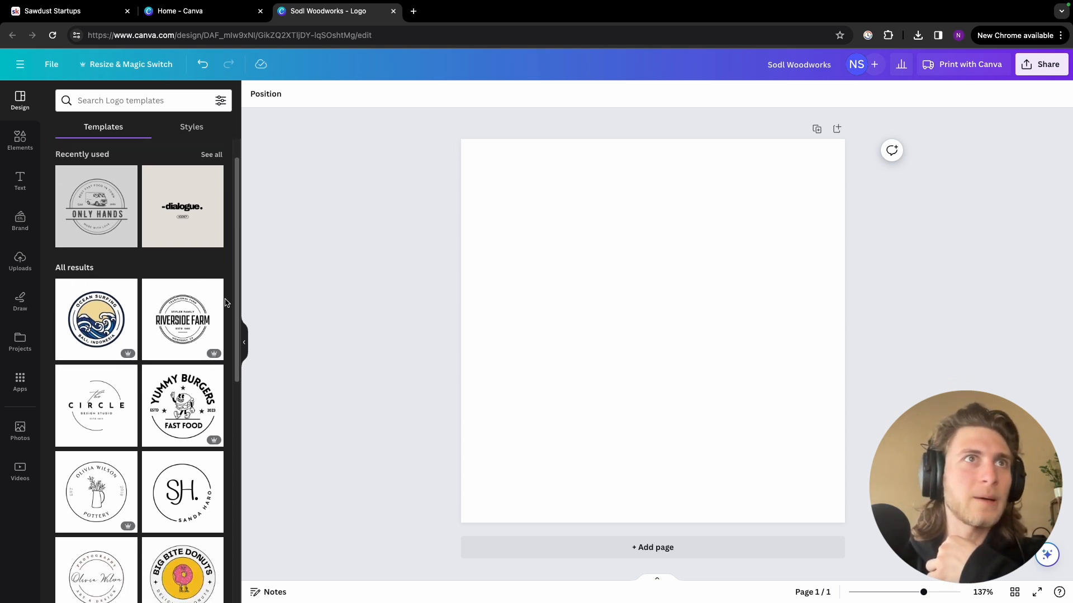
scroll(226, 302, "down", 1)
scroll(226, 302, "down", 8)
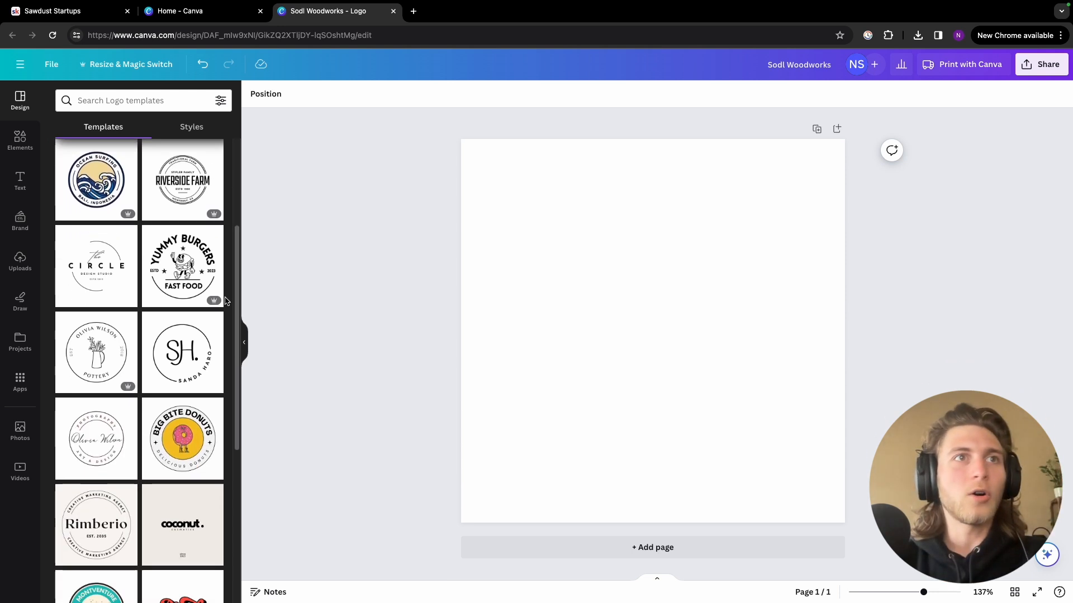
scroll(227, 302, "down", 3)
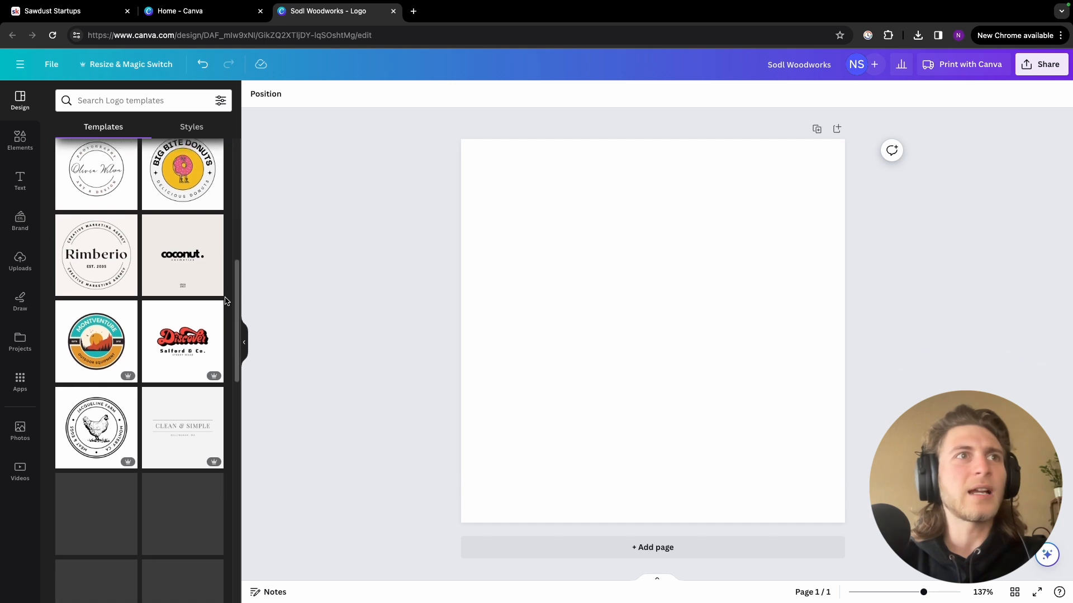
scroll(227, 302, "down", 3)
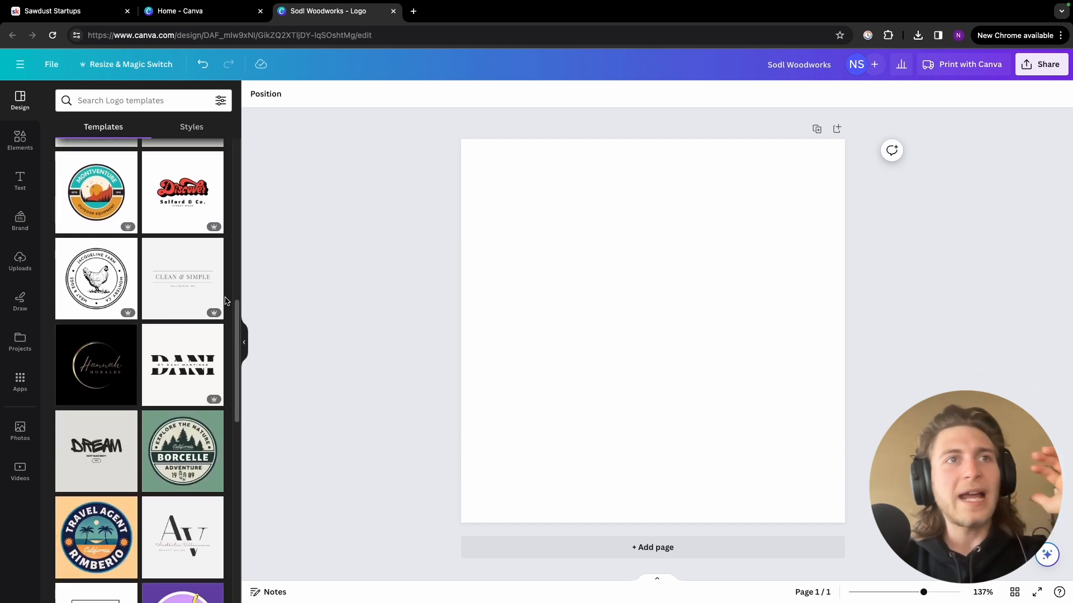
scroll(226, 301, "down", 4)
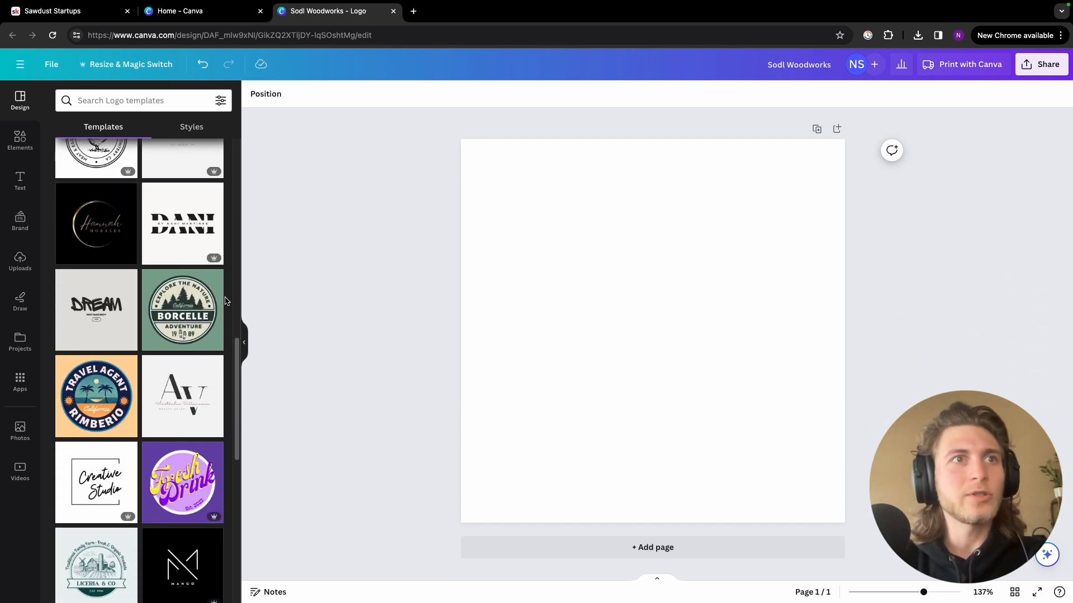
scroll(227, 302, "down", 5)
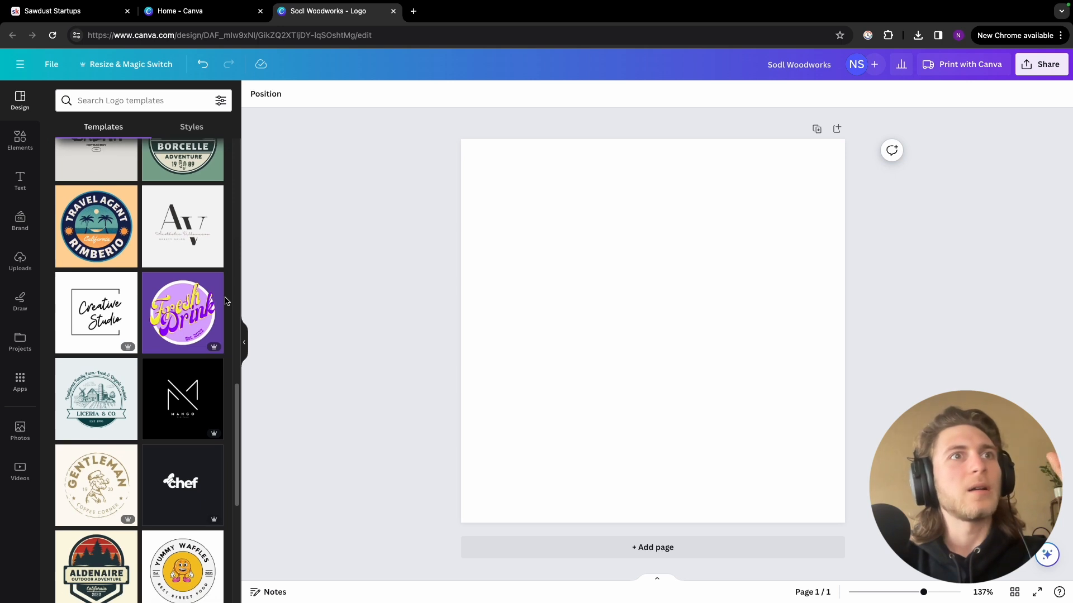
scroll(227, 302, "down", 1)
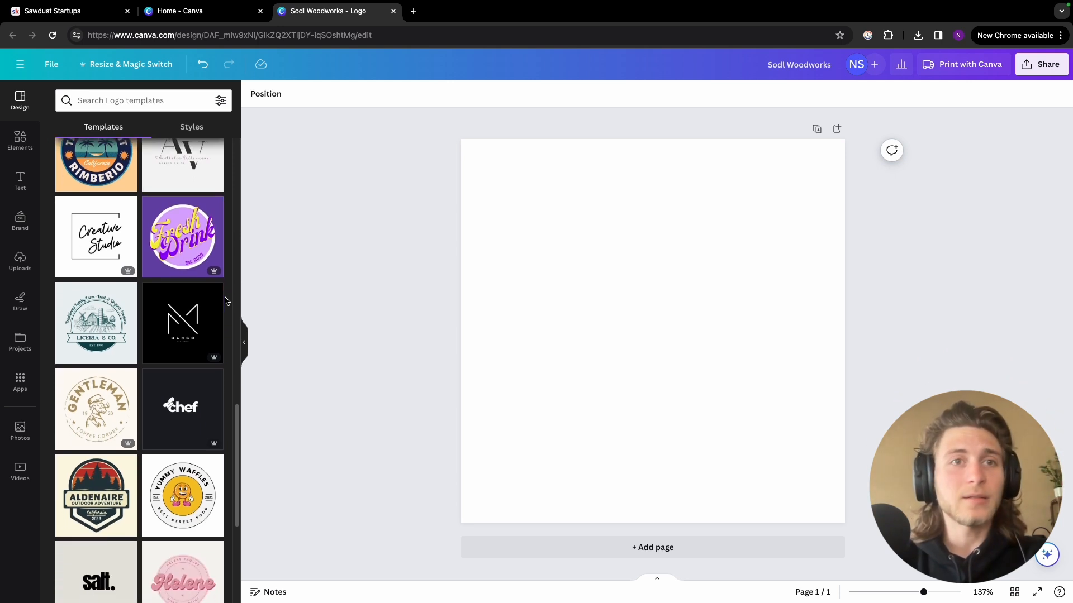
scroll(226, 302, "down", 4)
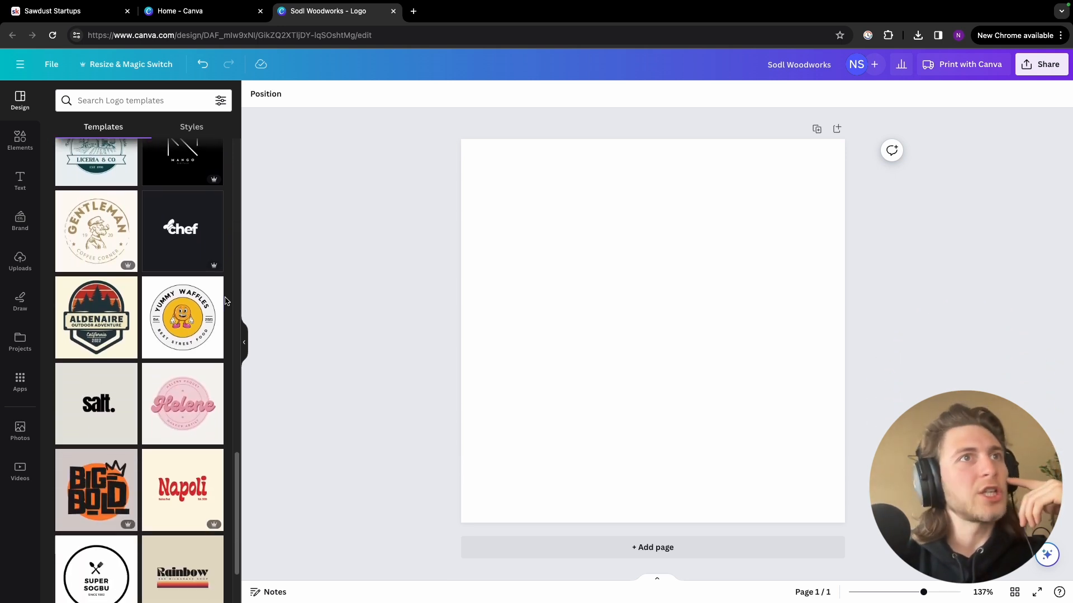
scroll(204, 282, "down", 2)
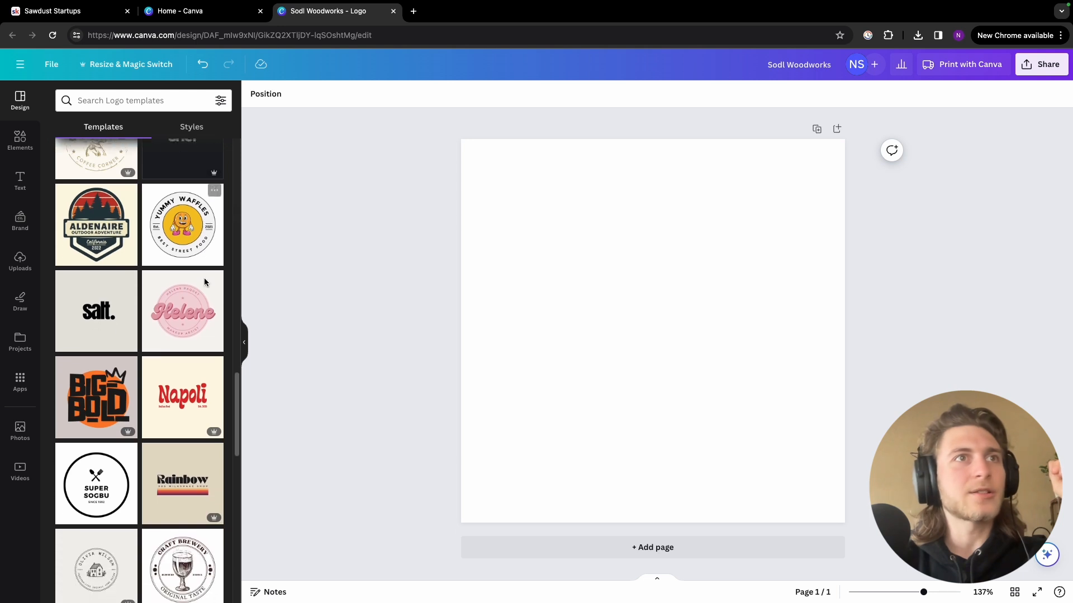
scroll(204, 282, "down", 4)
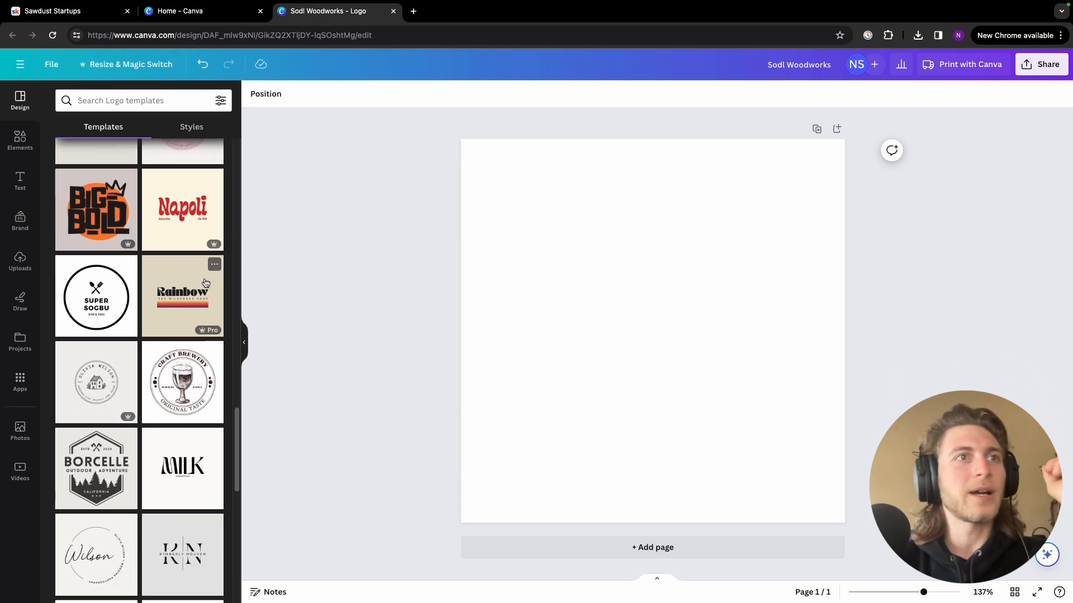
scroll(204, 282, "down", 3)
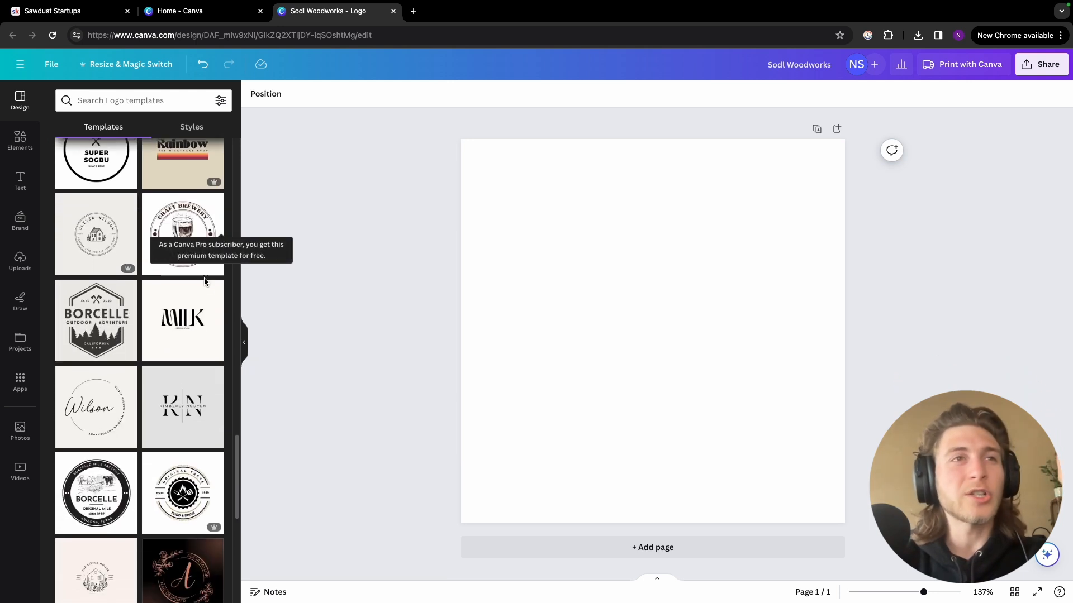
scroll(205, 281, "down", 3)
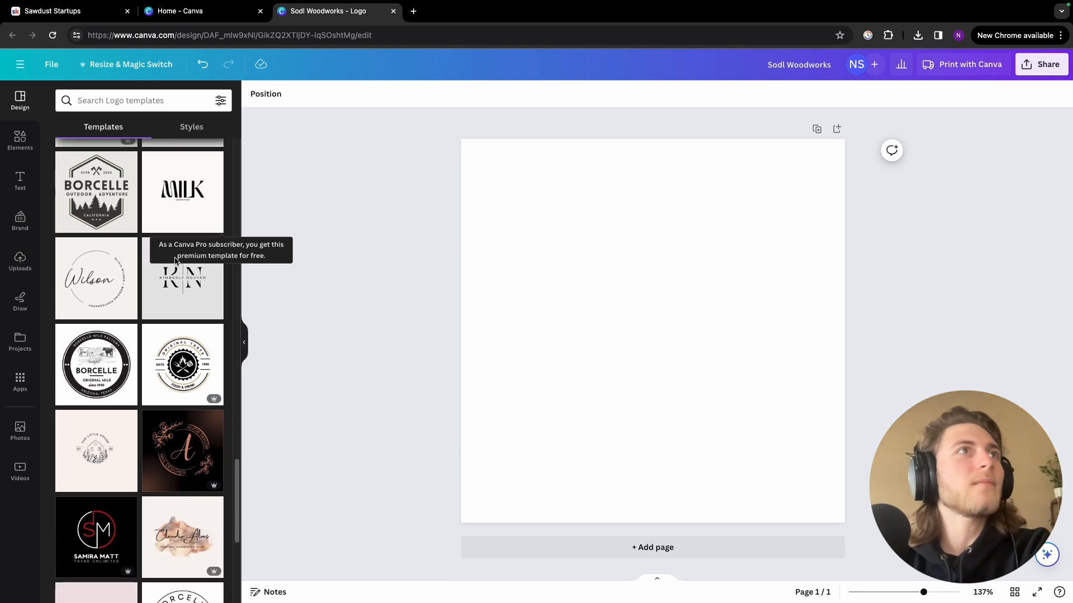
scroll(177, 336, "up", 12)
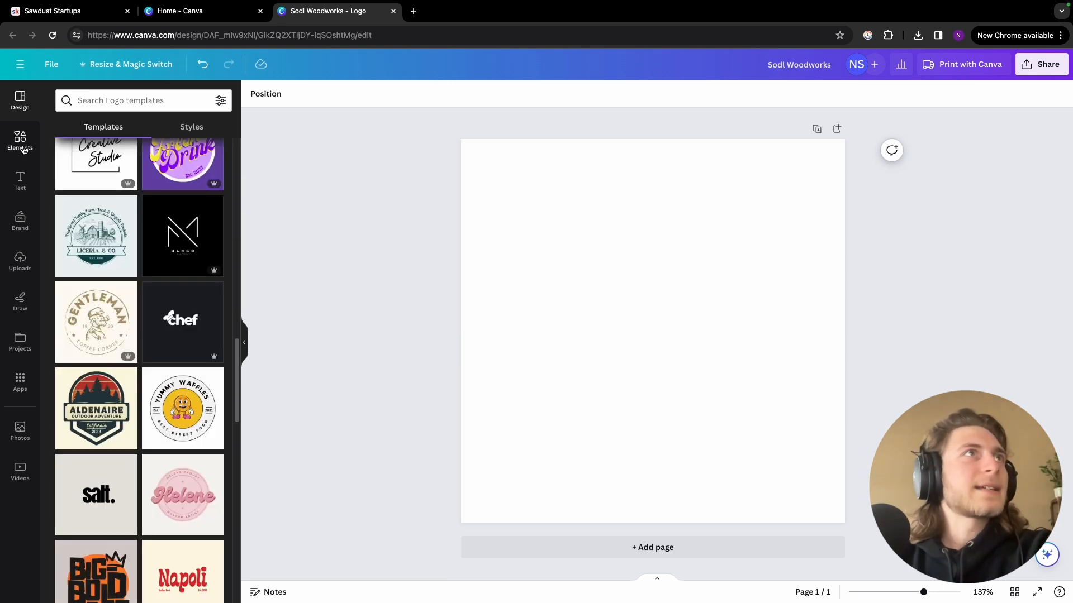
- Browse the elements library, including more of the recently used elements
left_click(23, 150)
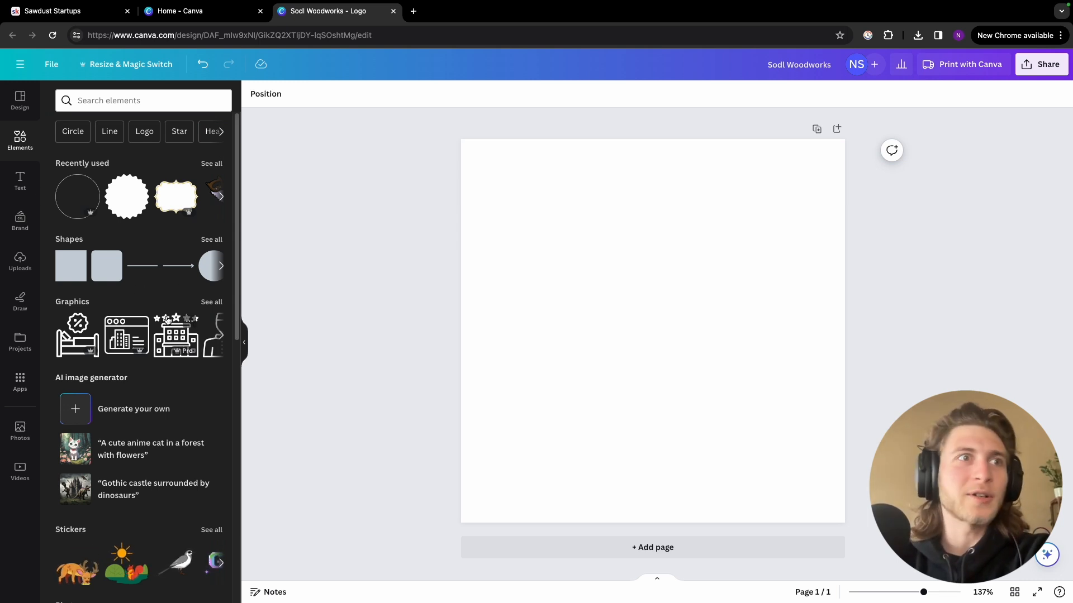
scroll(167, 319, "down", 1)
scroll(168, 319, "up", 1)
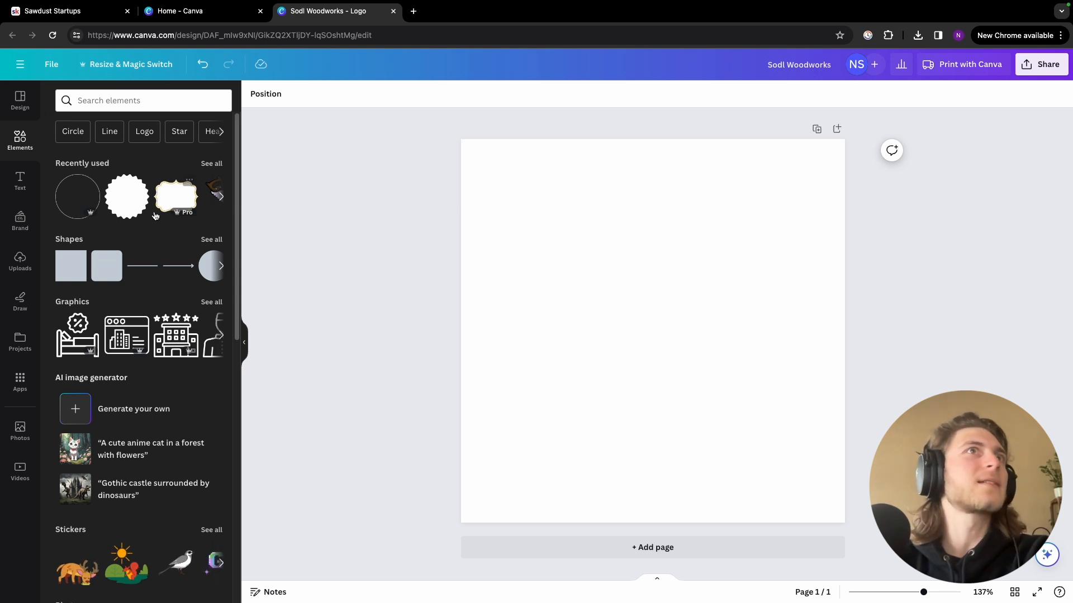
left_click(221, 196)
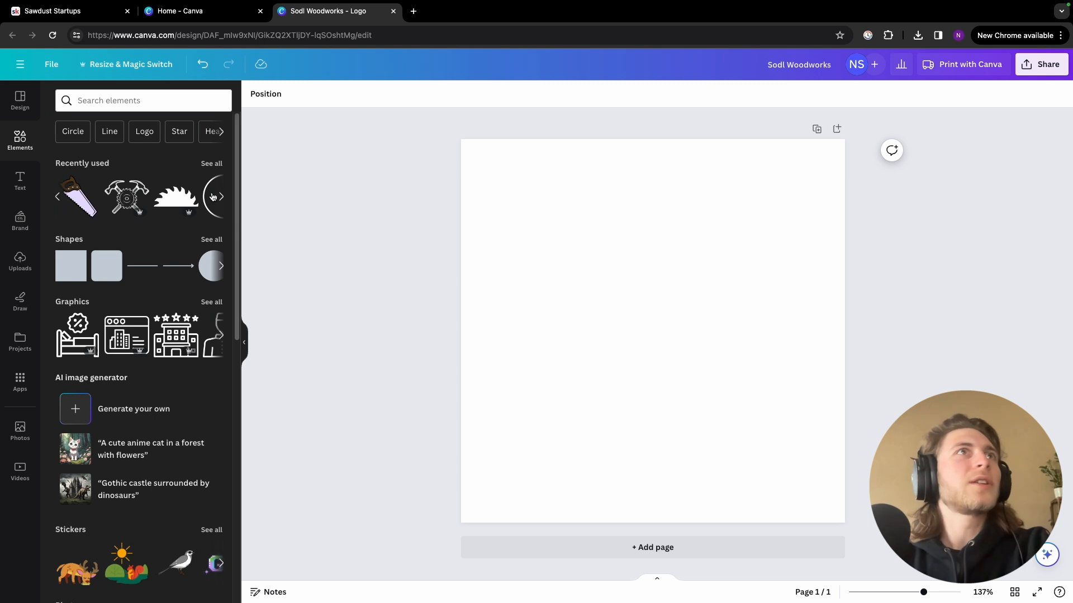
- Search the elements for Saw and look through all of the matching graphics
left_click(137, 103)
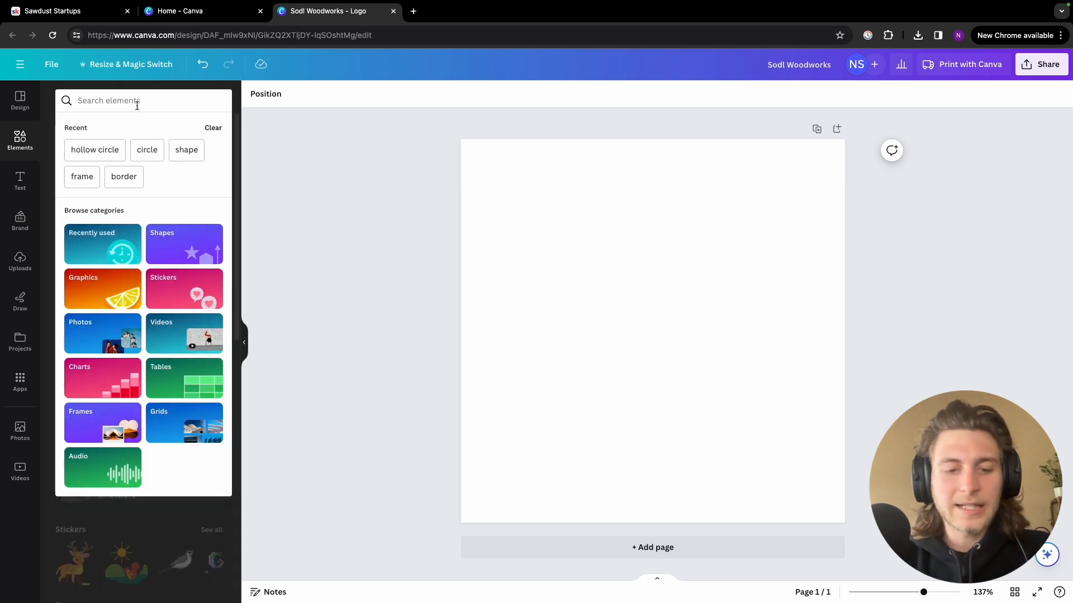
type("Saw")
key("Return")
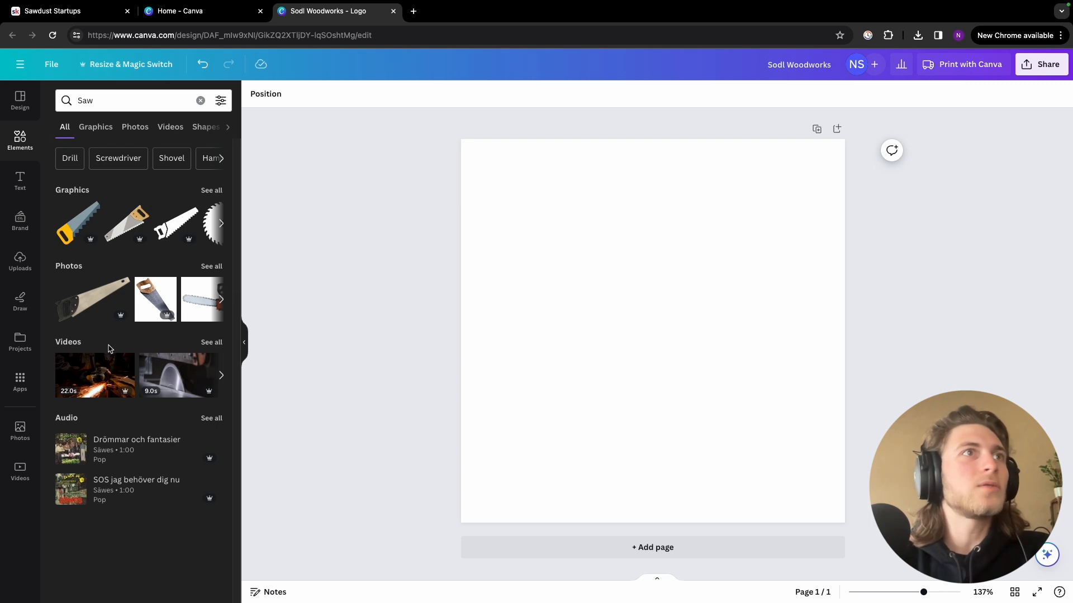
left_click(211, 190)
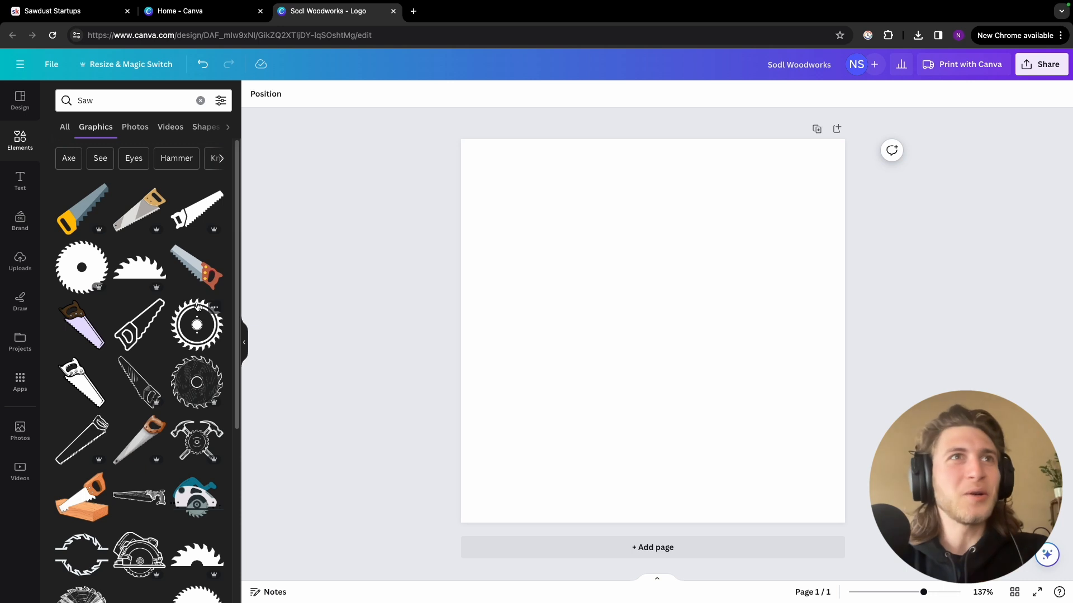
scroll(165, 390, "down", 2)
scroll(166, 389, "down", 4)
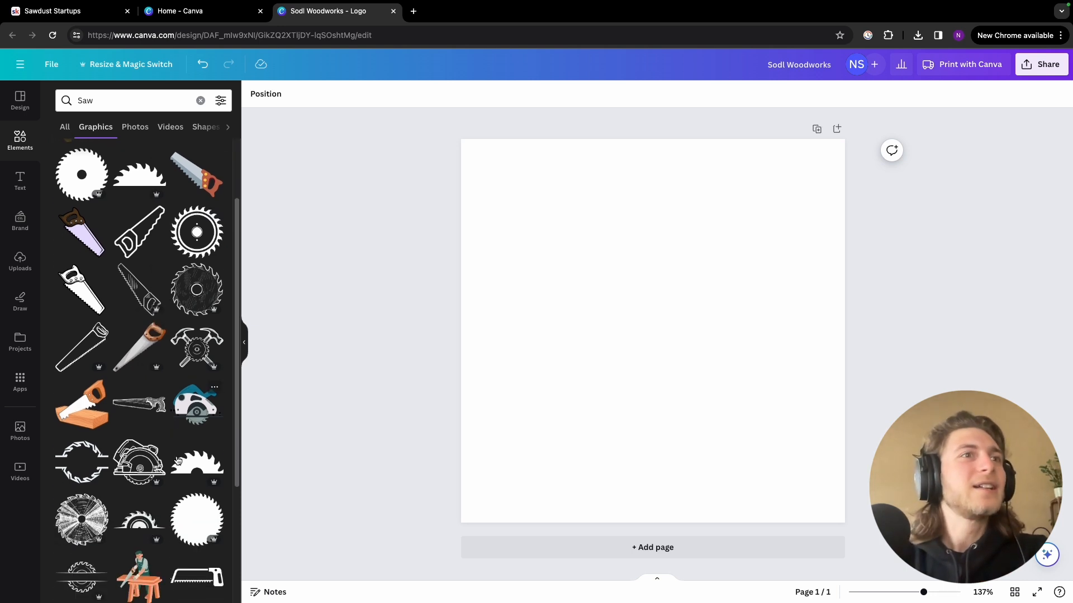
scroll(208, 386, "up", 4)
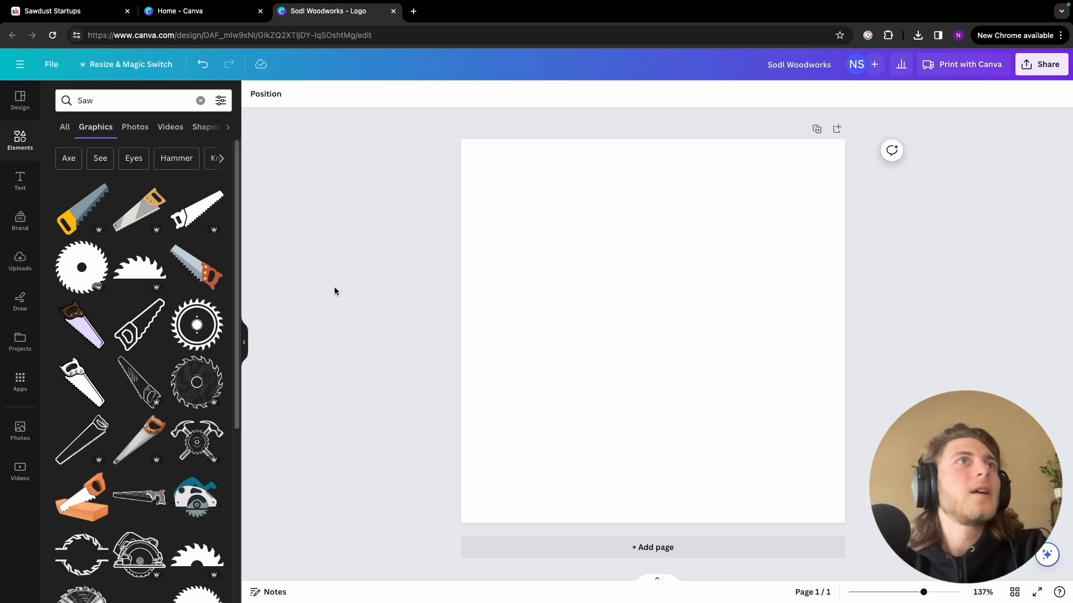
- Browse the uploaded images and try placing the photo of the pointing man on the blank page
left_click(21, 178)
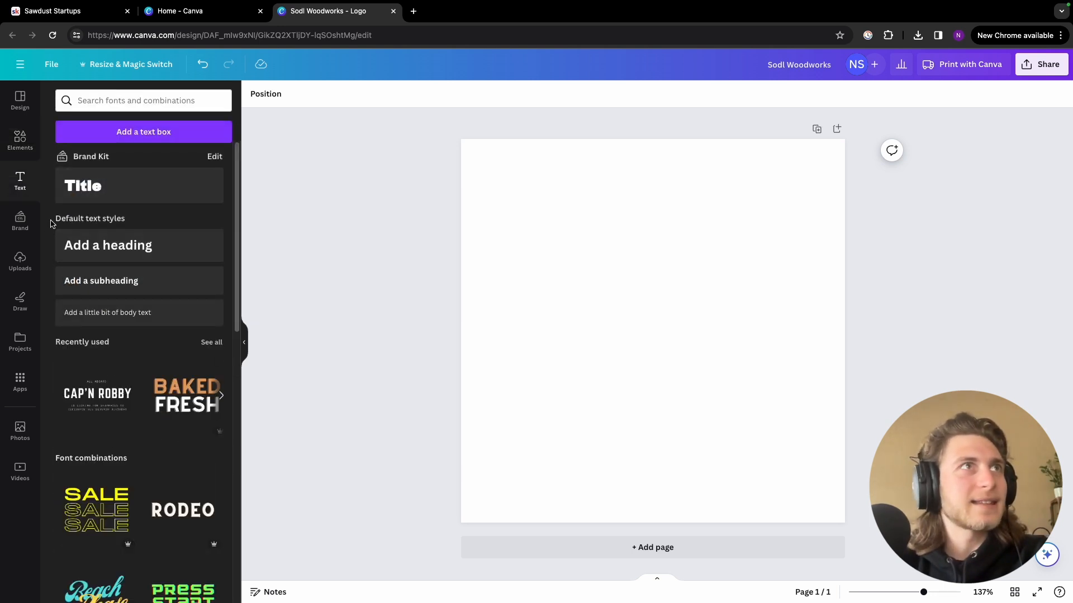
left_click(22, 261)
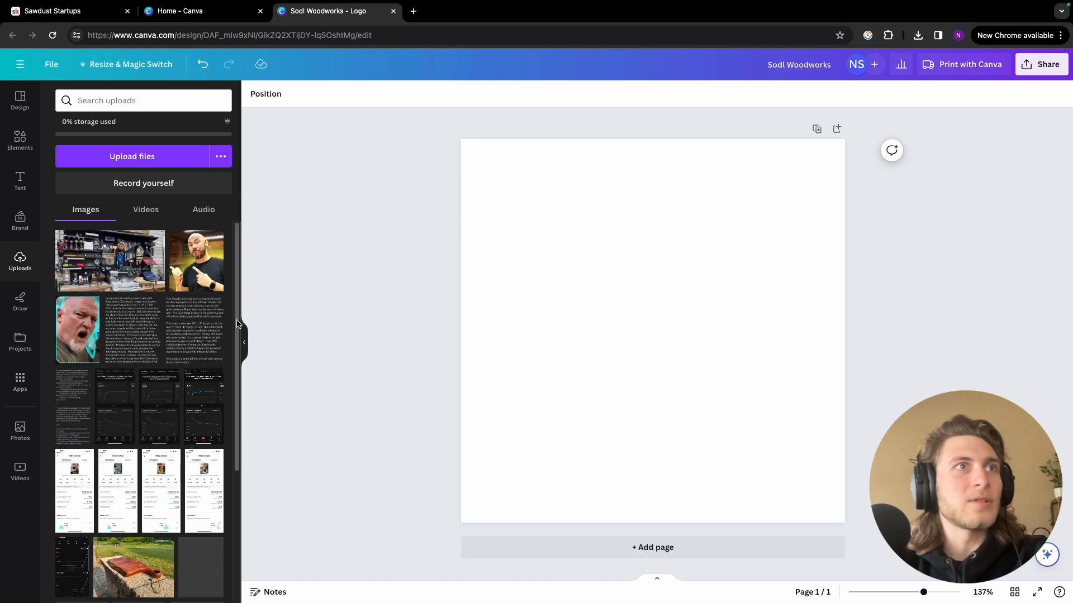
scroll(120, 446, "down", 5)
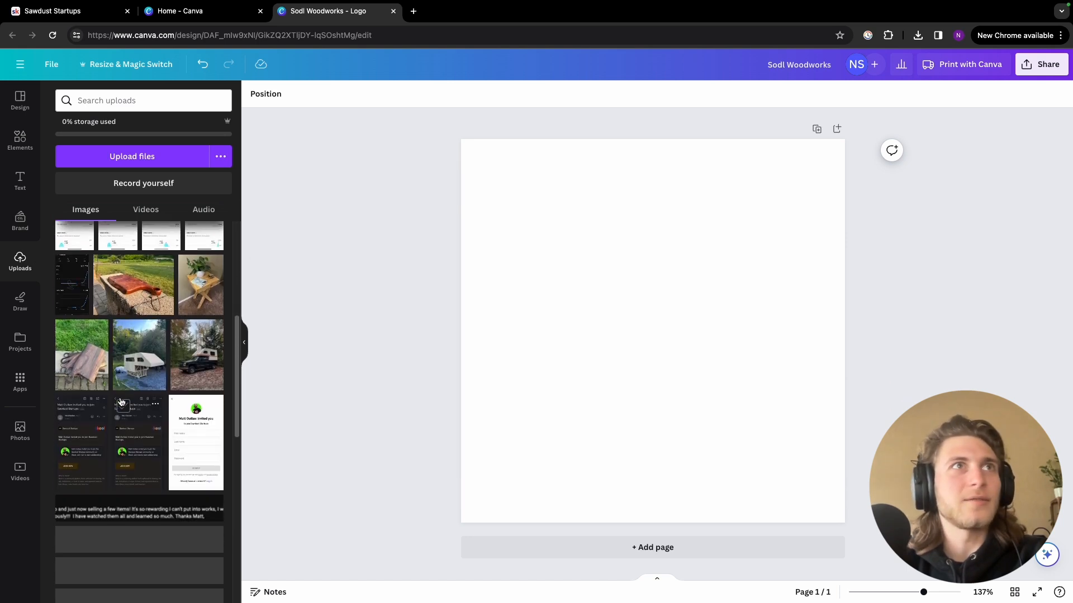
scroll(121, 402, "up", 5)
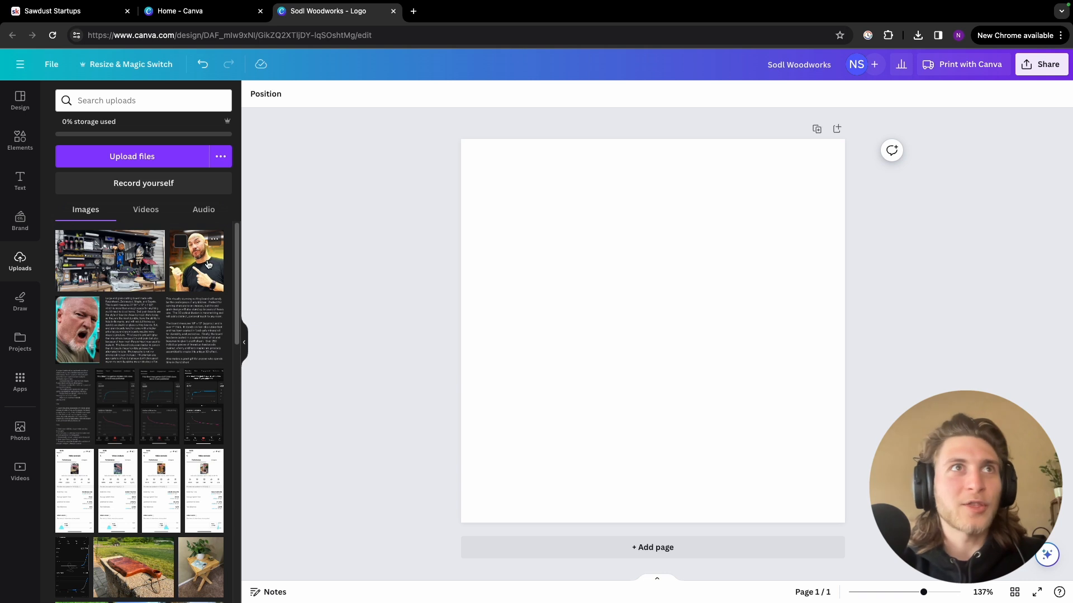
left_click_drag(216, 263, 596, 270)
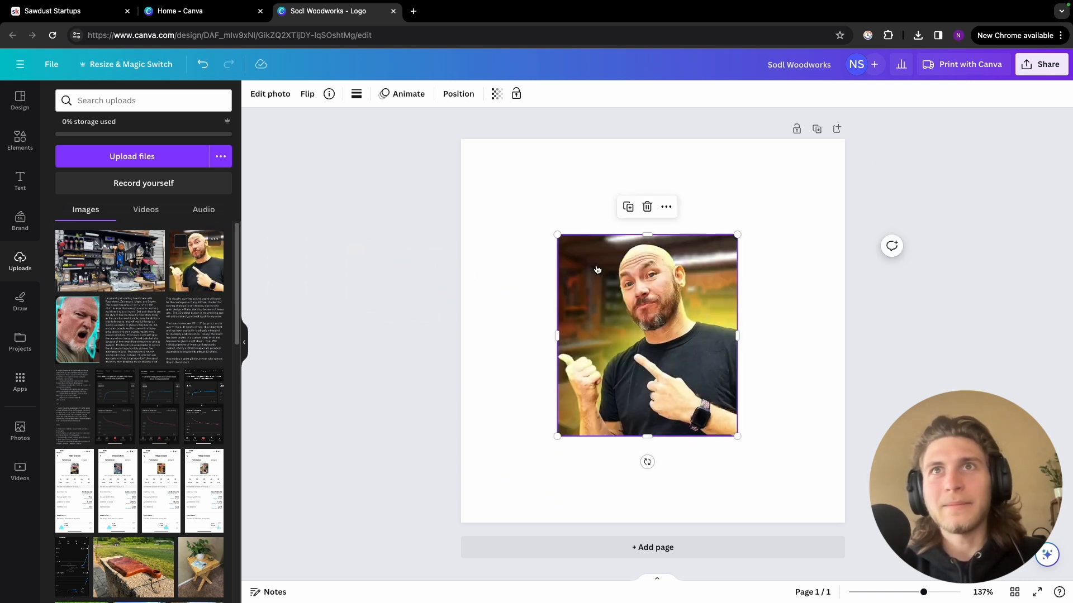
left_click(647, 207)
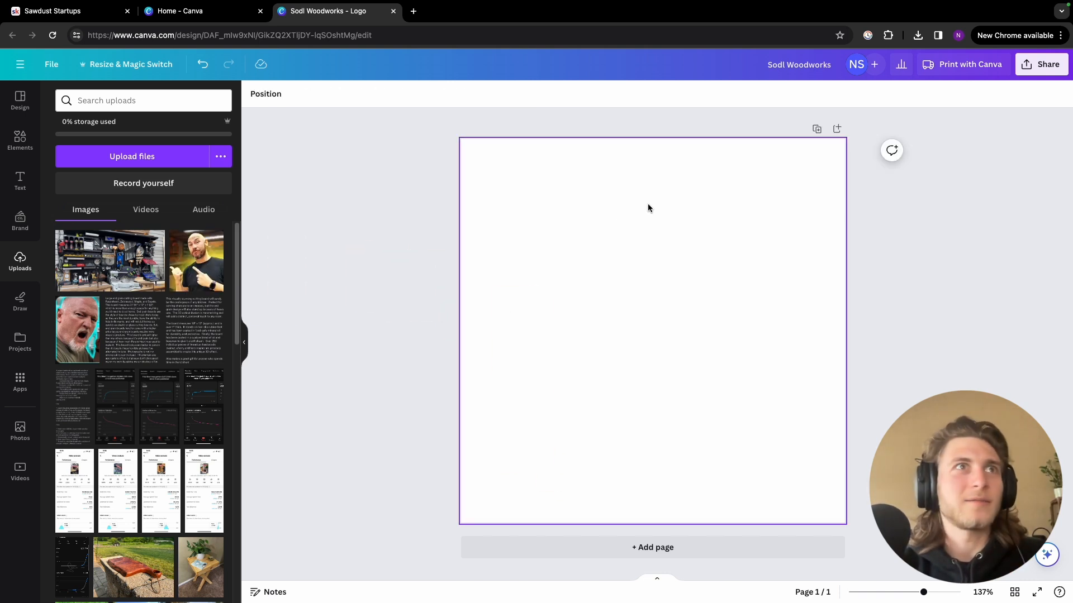
left_click(14, 305)
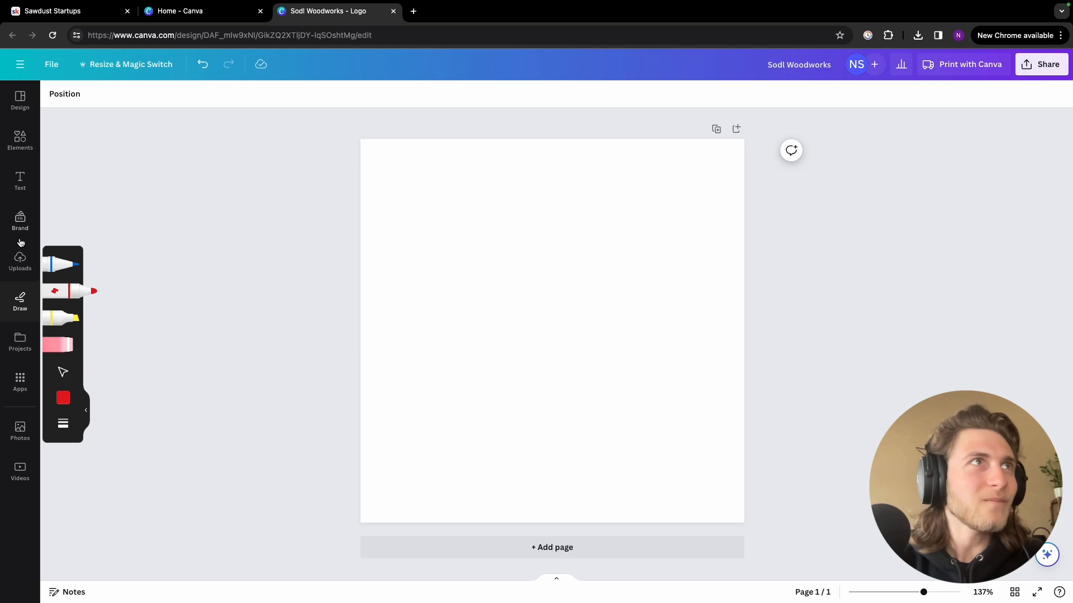
- Add a text box to the page reading "SODL woodworks"
left_click(28, 195)
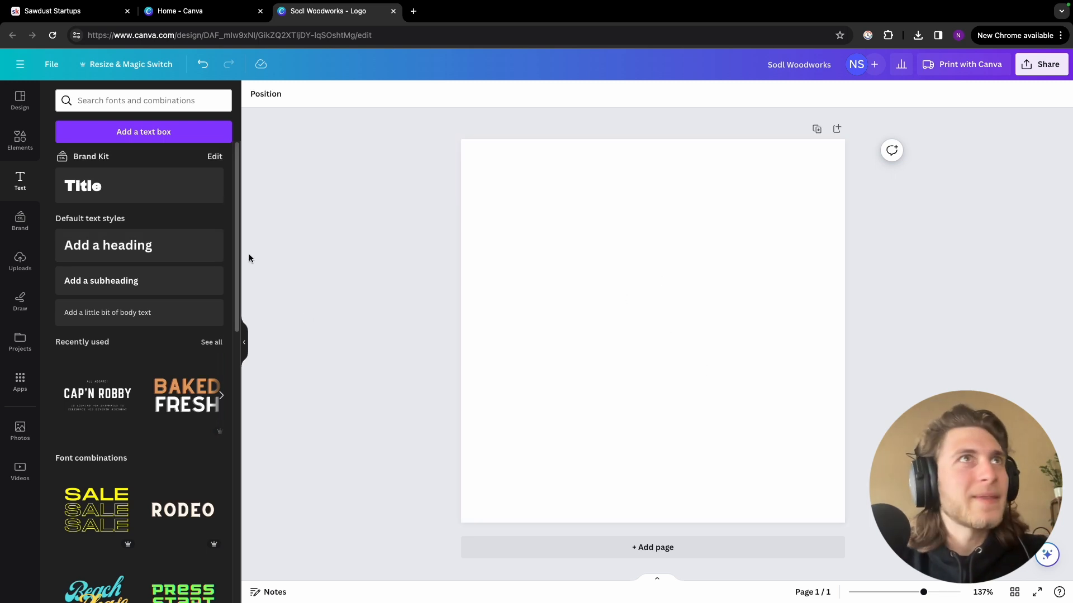
left_click(149, 133)
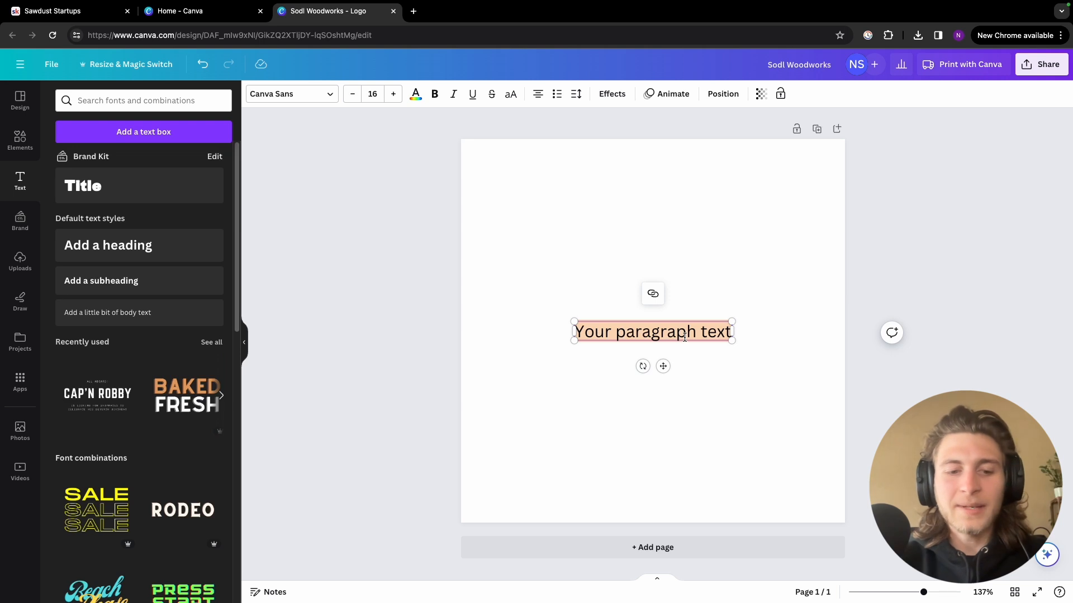
type("SODL")
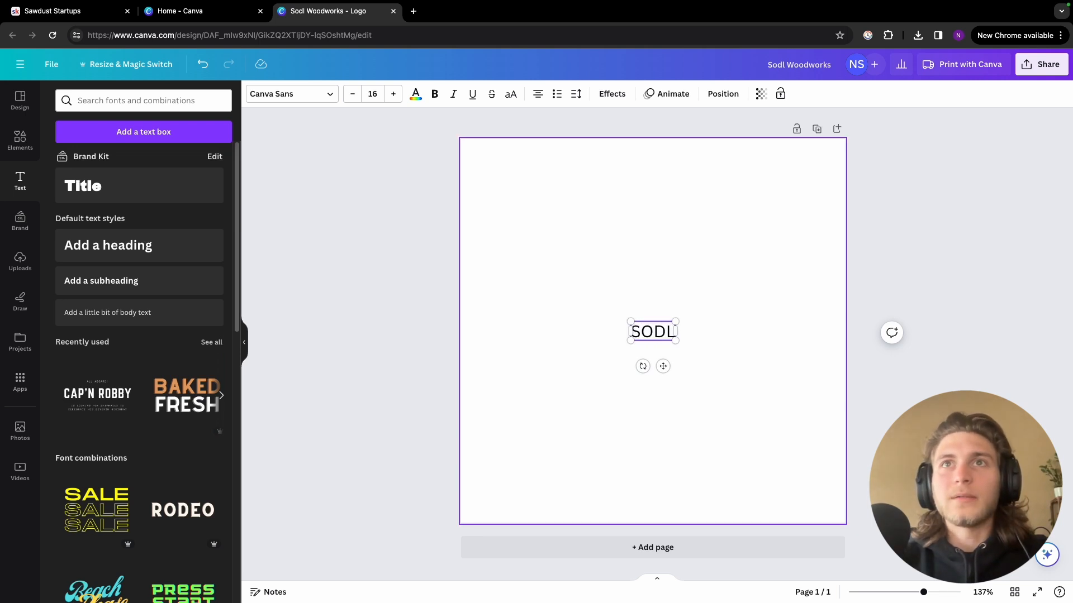
type(" woodwroks")
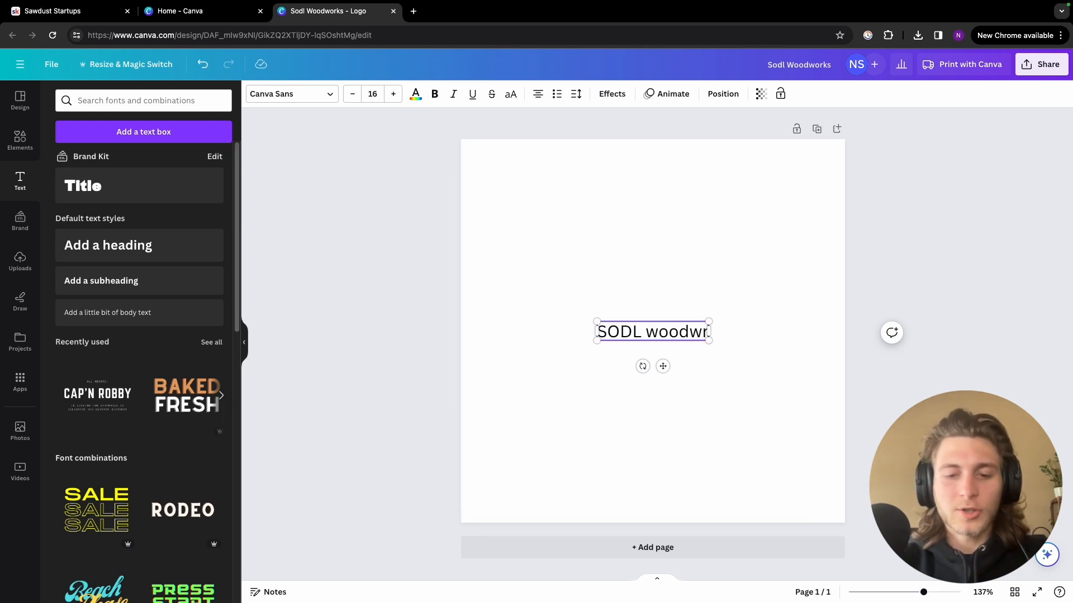
key("Left")
key("Left")
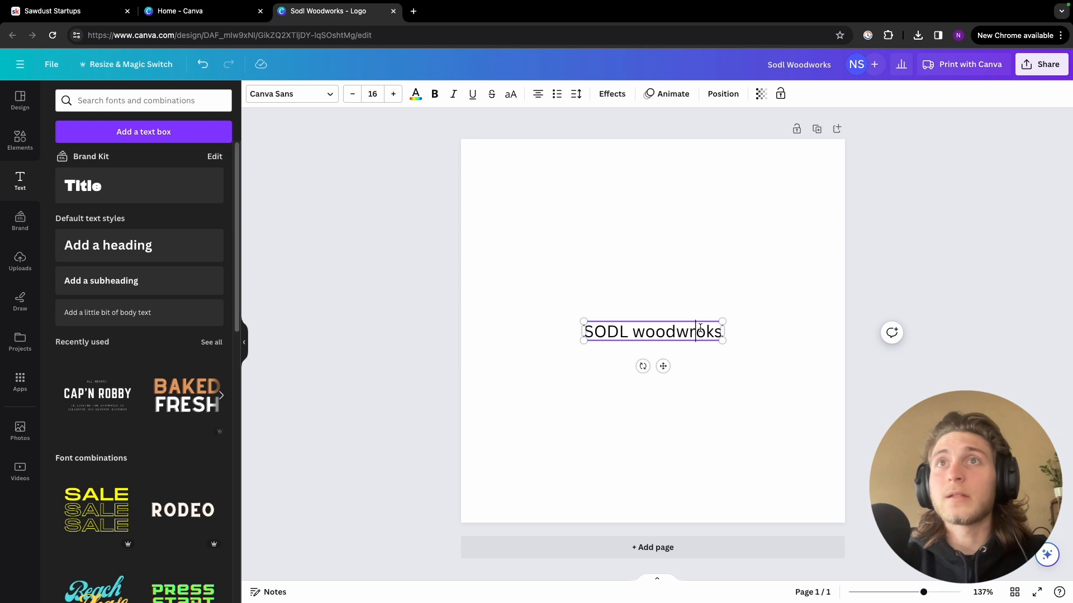
key("BackSpace")
key("BackSpace")
type("or")
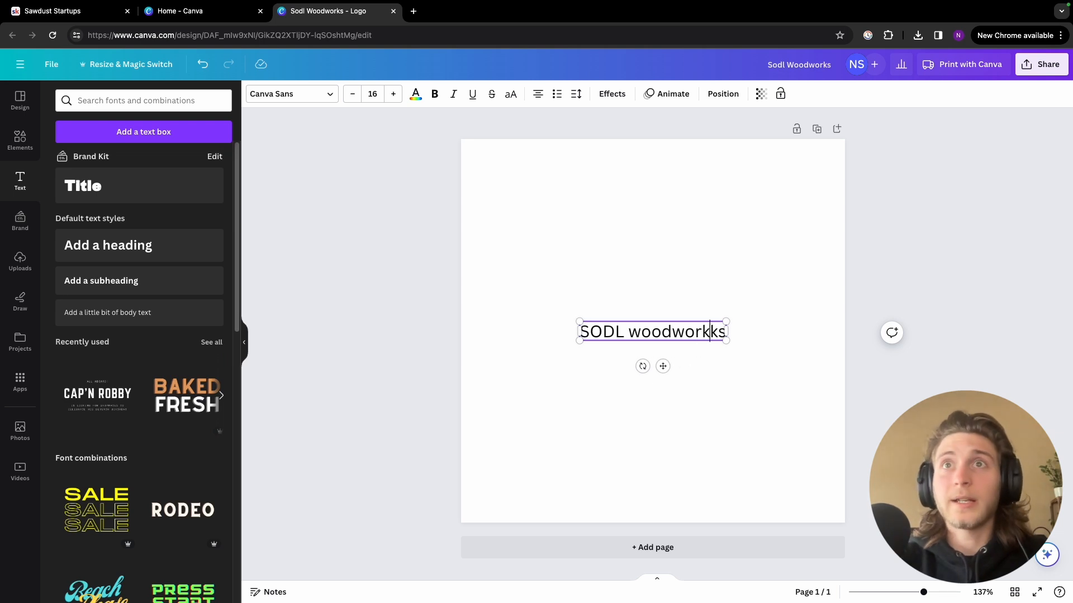
left_click(746, 358)
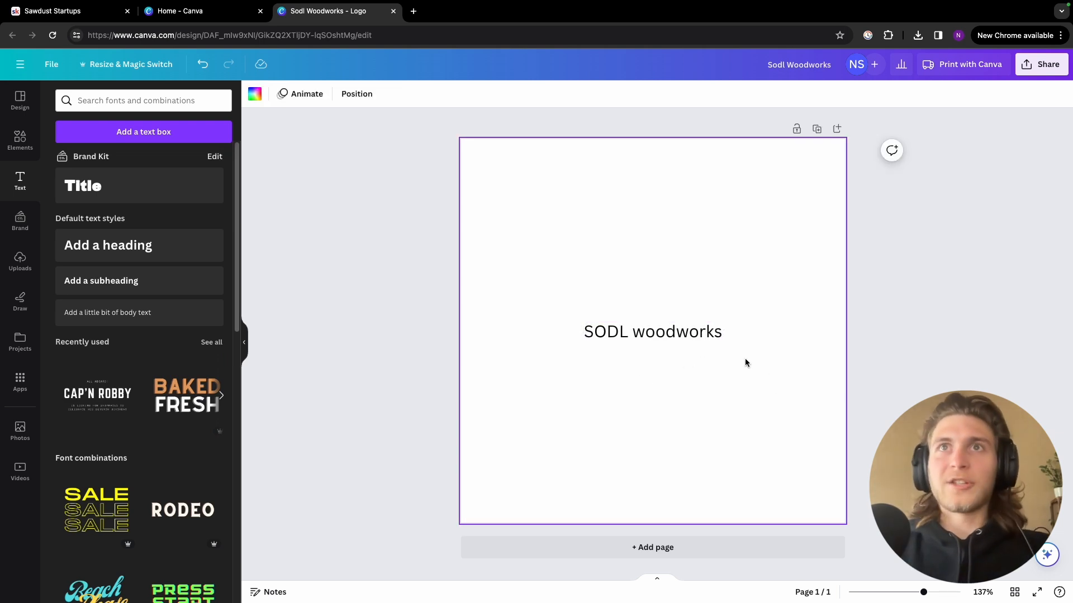
- Set the SODL woodworks text's font to Georgia Pro and look through the other popular fonts
left_click(679, 334)
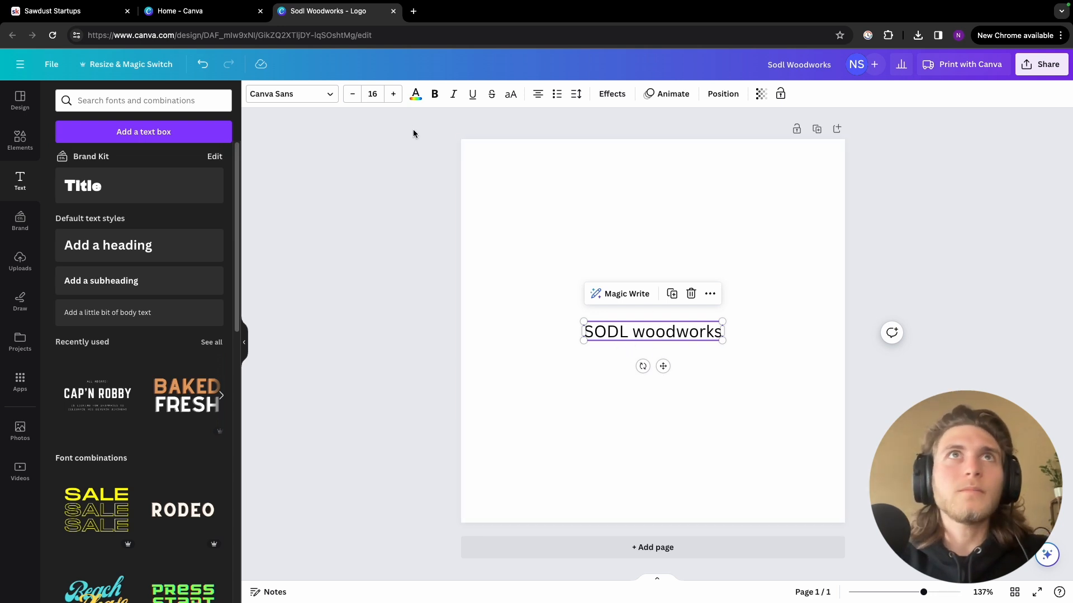
left_click(323, 101)
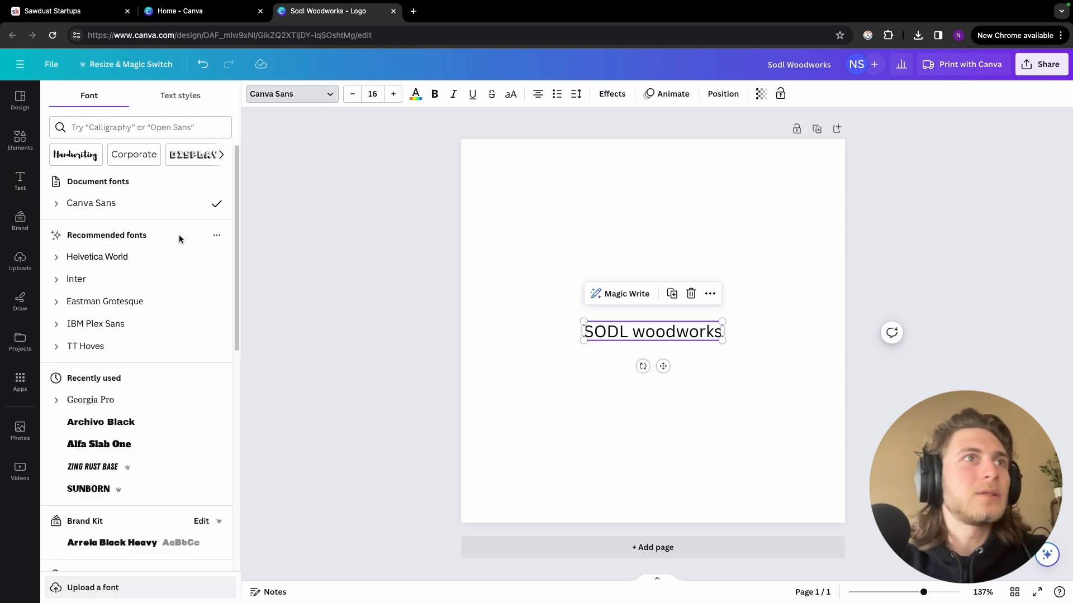
scroll(179, 245, "down", 1)
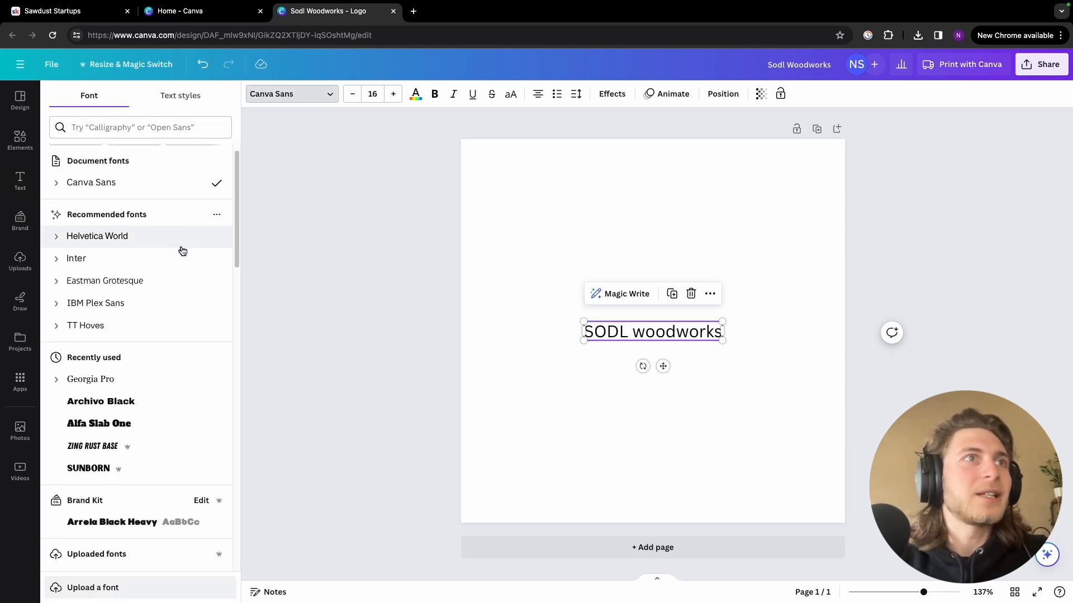
left_click(119, 381)
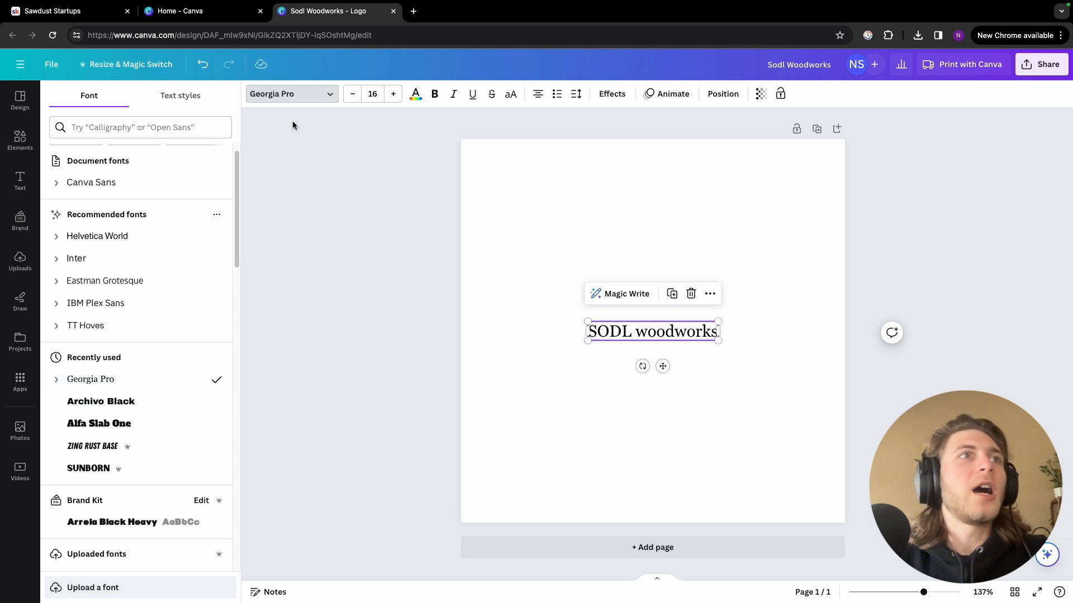
scroll(186, 257, "down", 8)
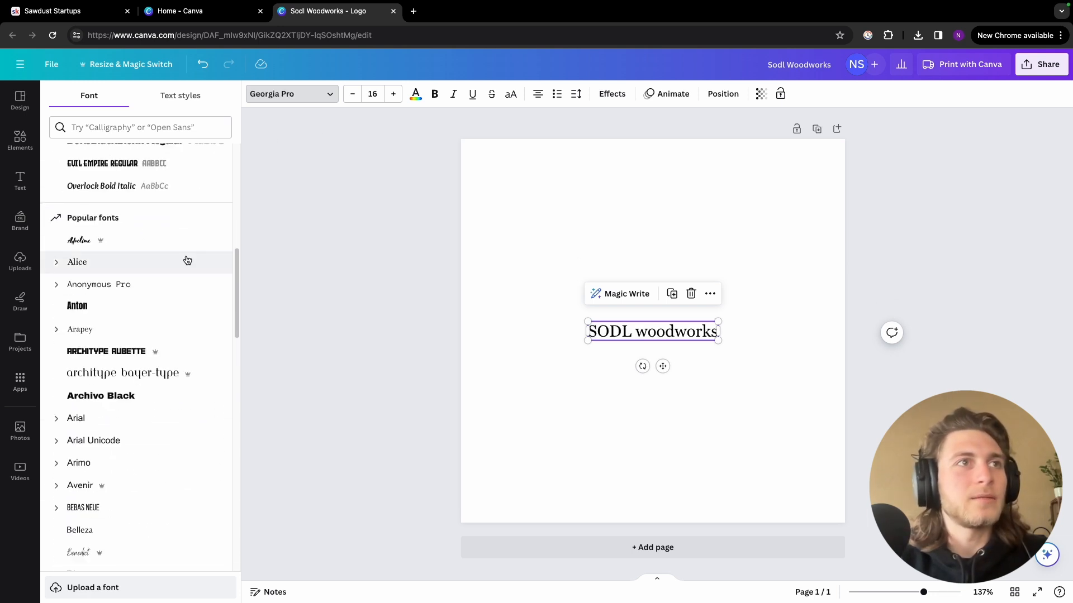
scroll(186, 260, "down", 6)
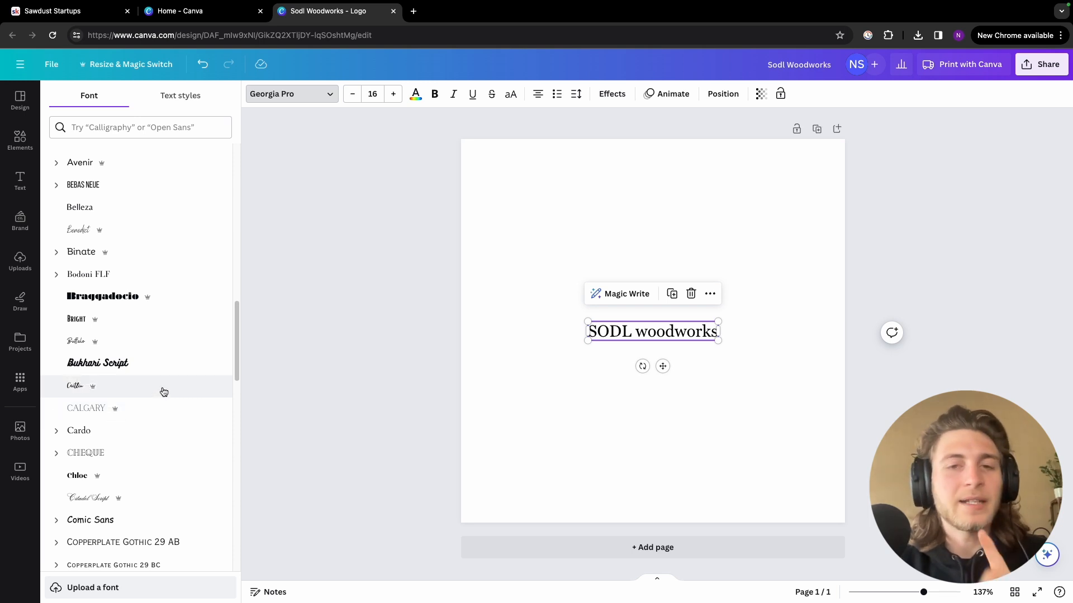
scroll(179, 362, "down", 1)
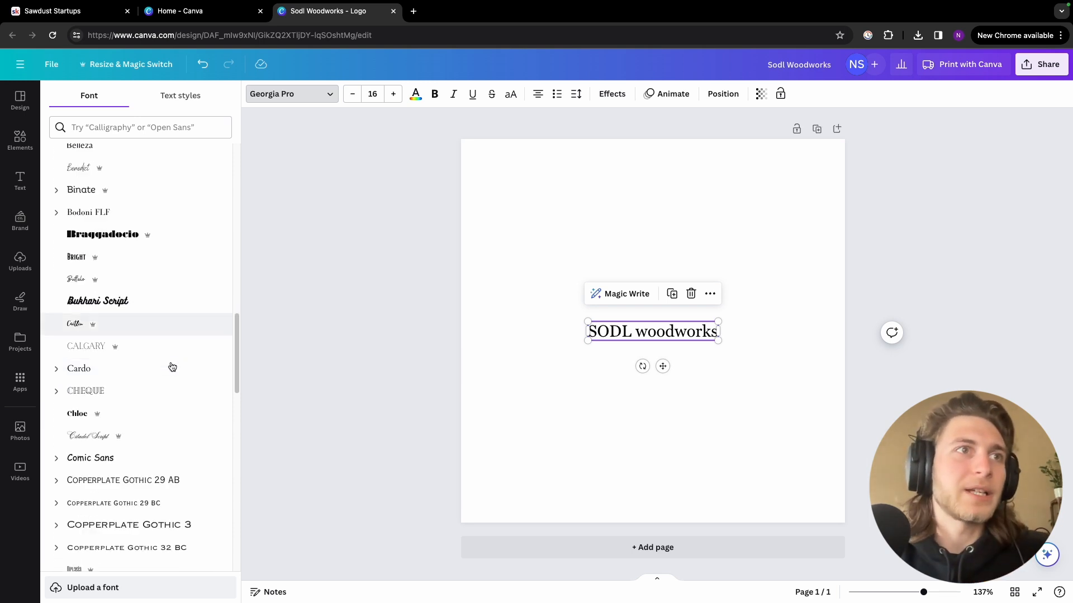
scroll(169, 363, "down", 5)
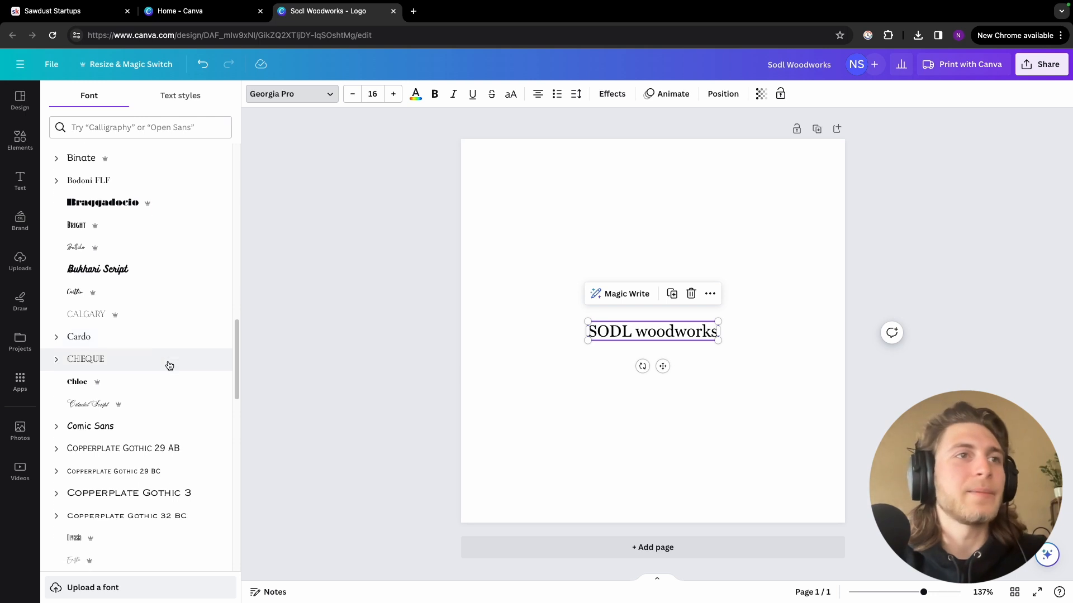
scroll(223, 264, "up", 15)
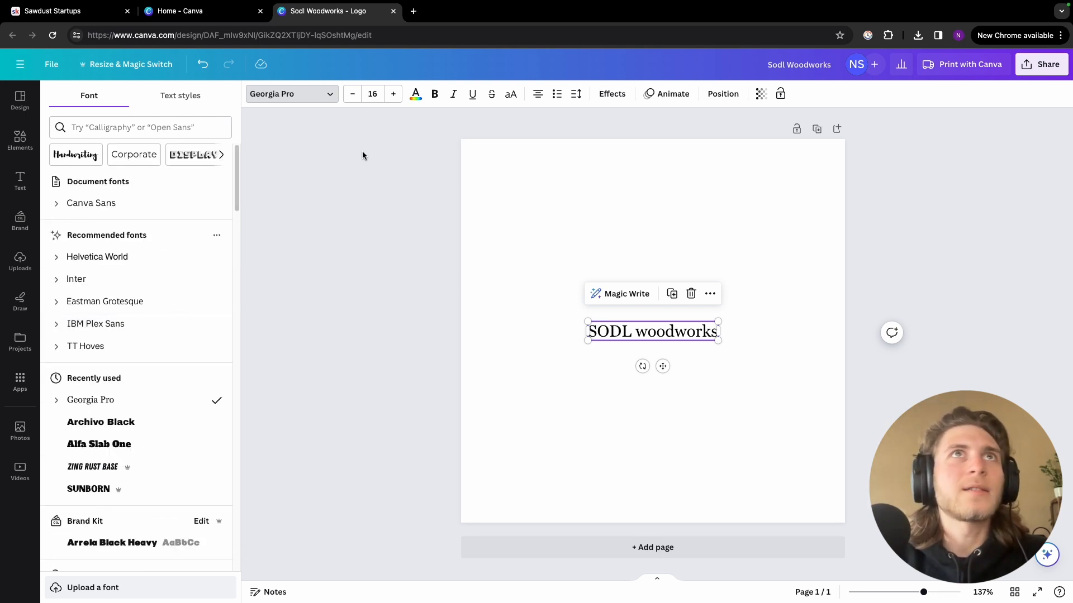
left_click(329, 94)
- Set the font size of the SODL woodworks text to 20
left_click(392, 95)
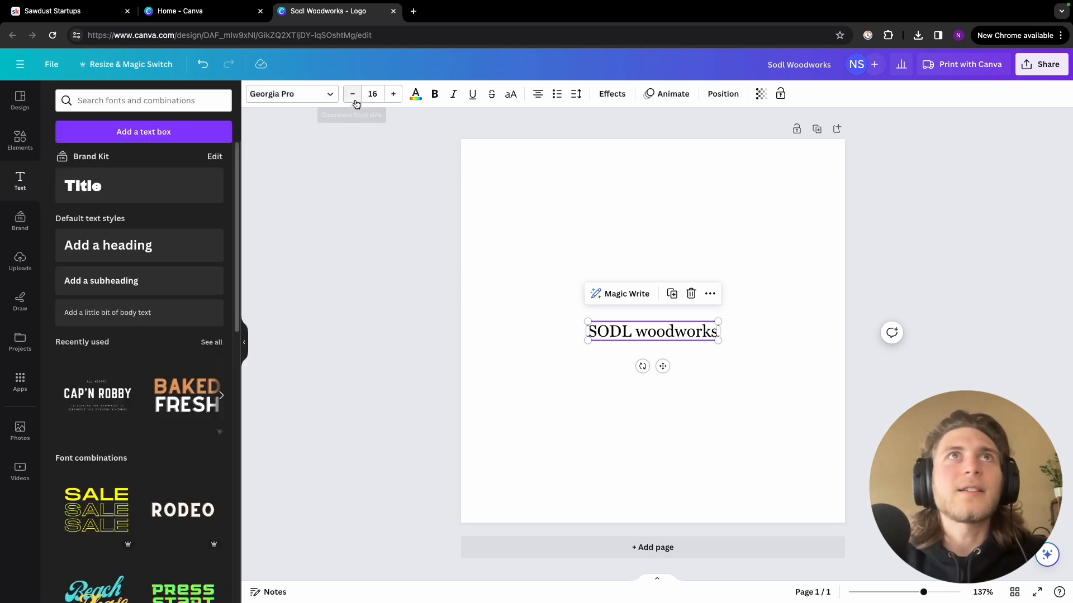
left_click(392, 95)
left_click(394, 95)
left_click(397, 96)
left_click(397, 96)
left_click(397, 96)
left_click(397, 95)
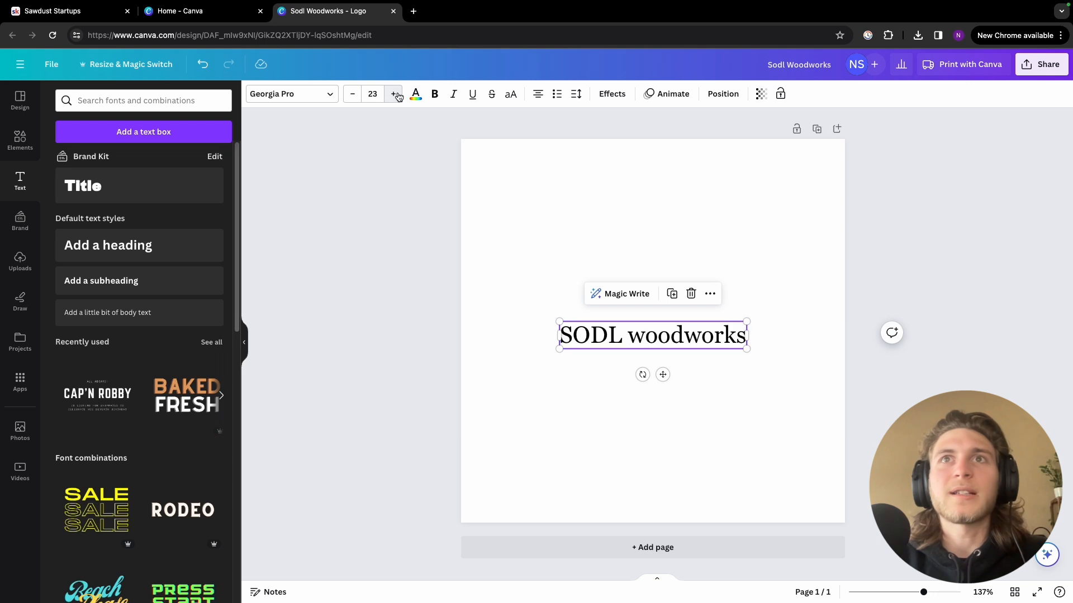
left_click(349, 96)
left_click(350, 96)
left_click(350, 96)
left_click(350, 96)
left_click(350, 96)
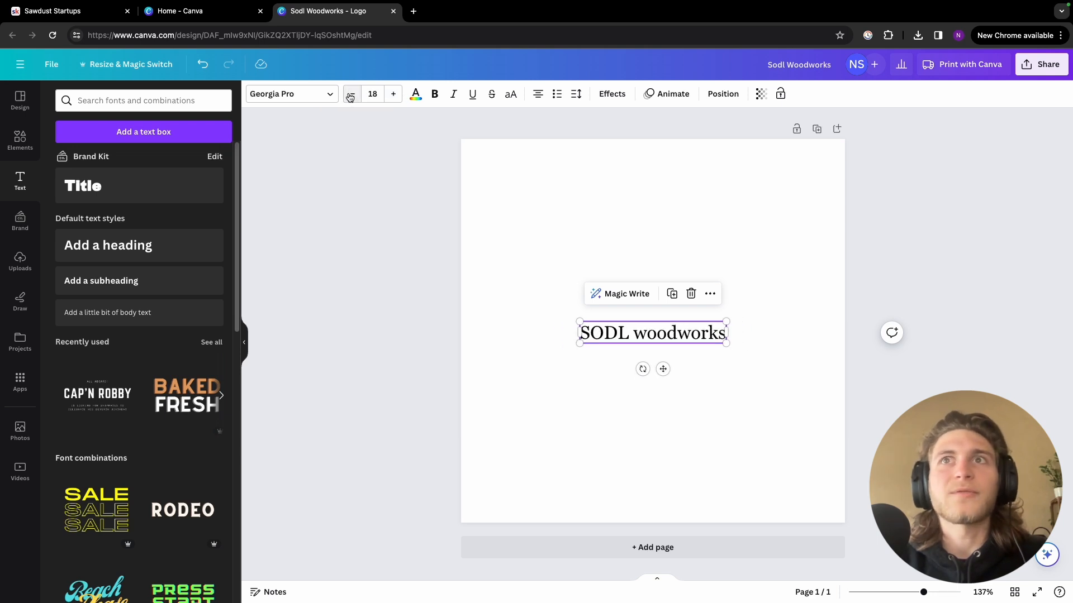
left_click(394, 95)
left_click(394, 95)
- Explore the text colour options and try a green hue in the custom colour picker
left_click(417, 96)
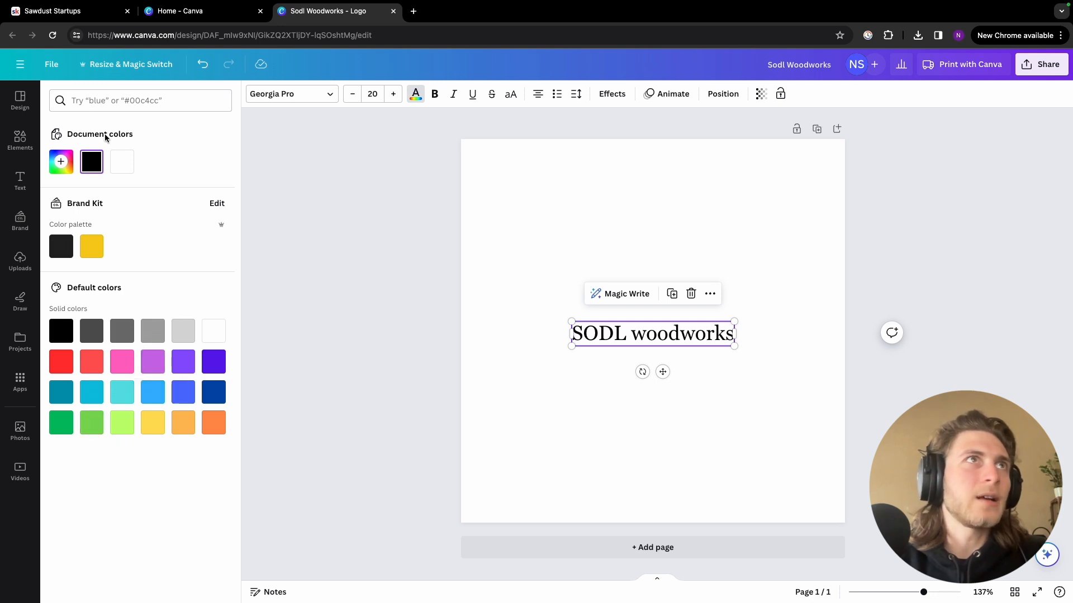
left_click(61, 163)
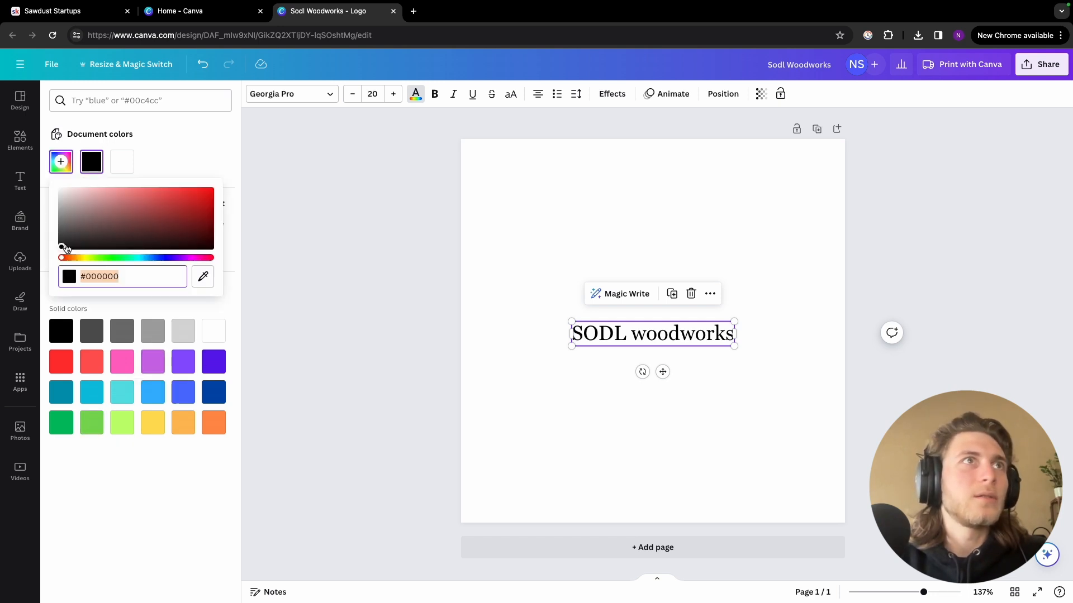
left_click_drag(62, 257, 104, 266)
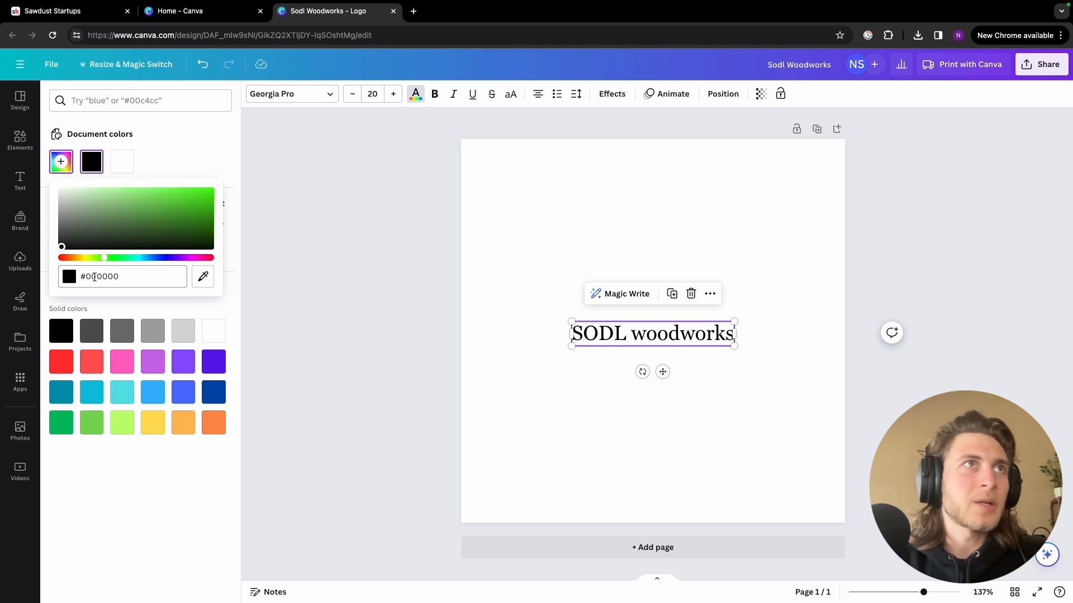
left_click(175, 145)
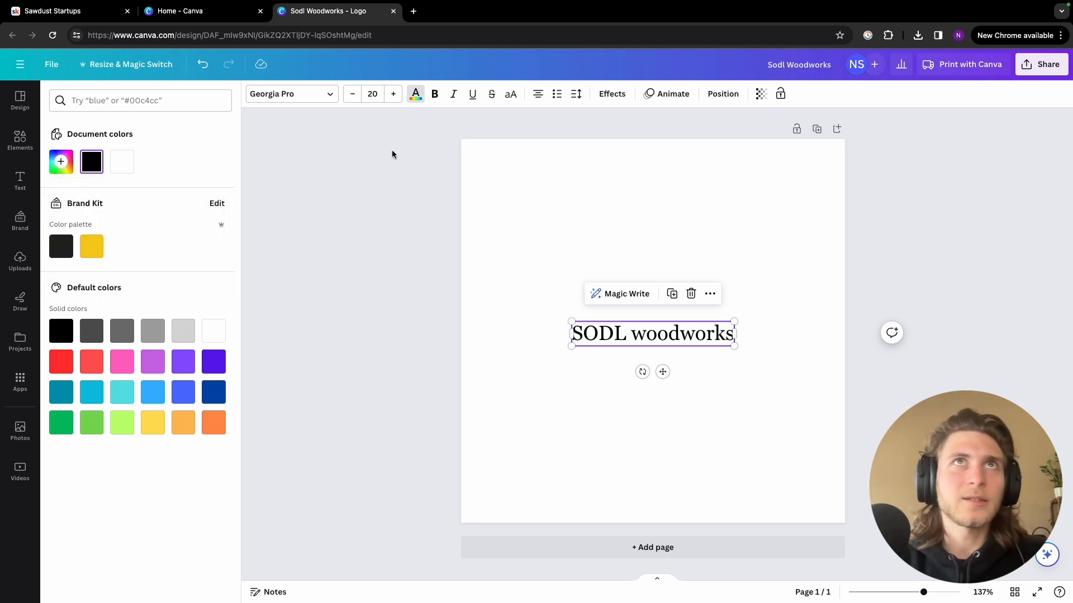
- Try bold, italics, underline, strikethrough and uppercase in turn on the SODL woodworks text
left_click(433, 95)
left_click(432, 95)
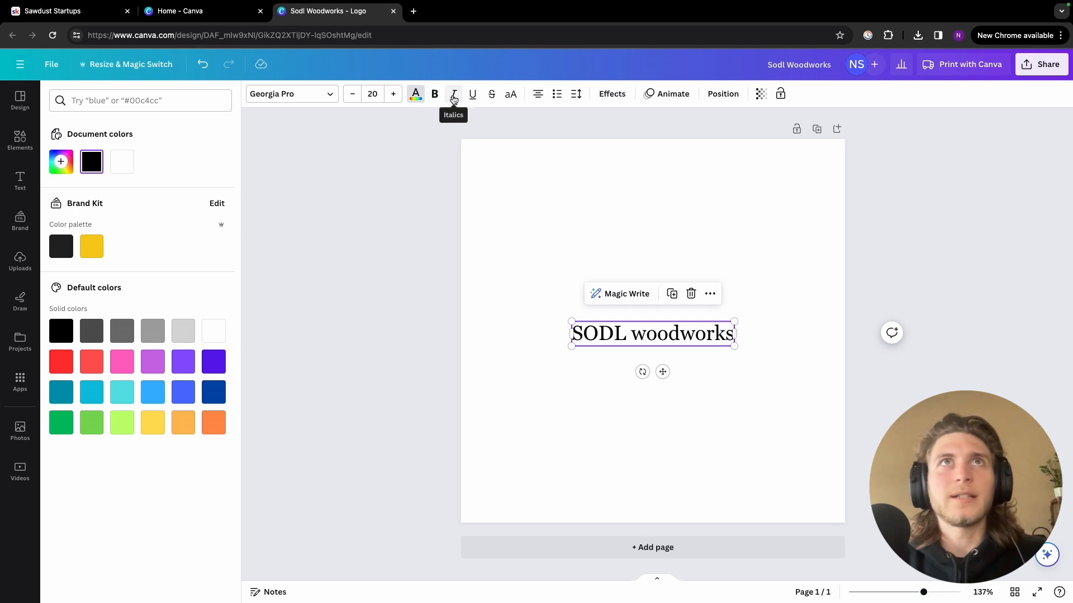
left_click(454, 95)
left_click(454, 95)
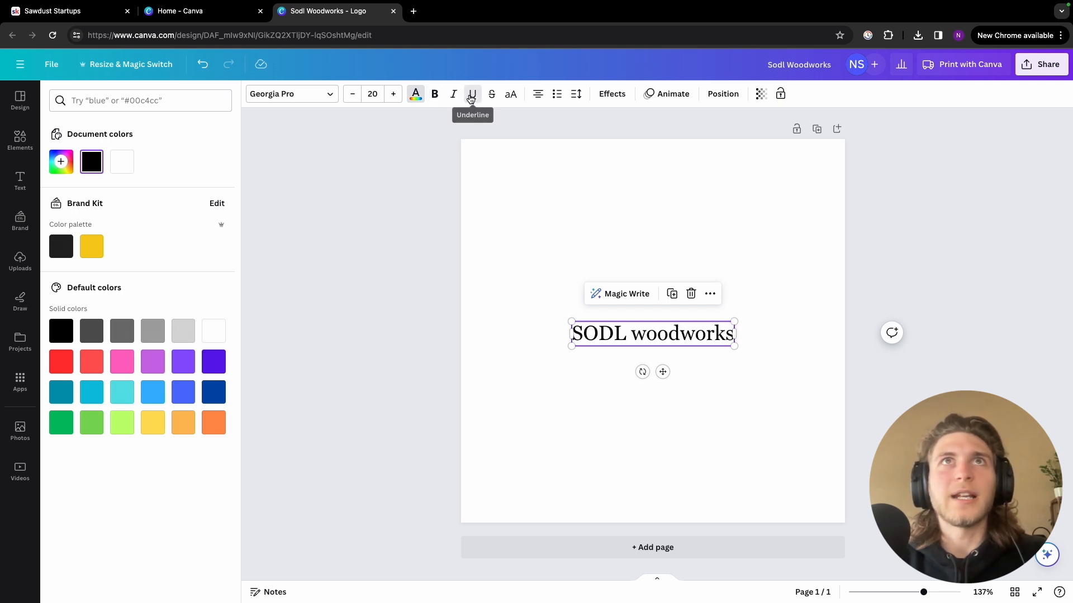
left_click(472, 95)
left_click(472, 95)
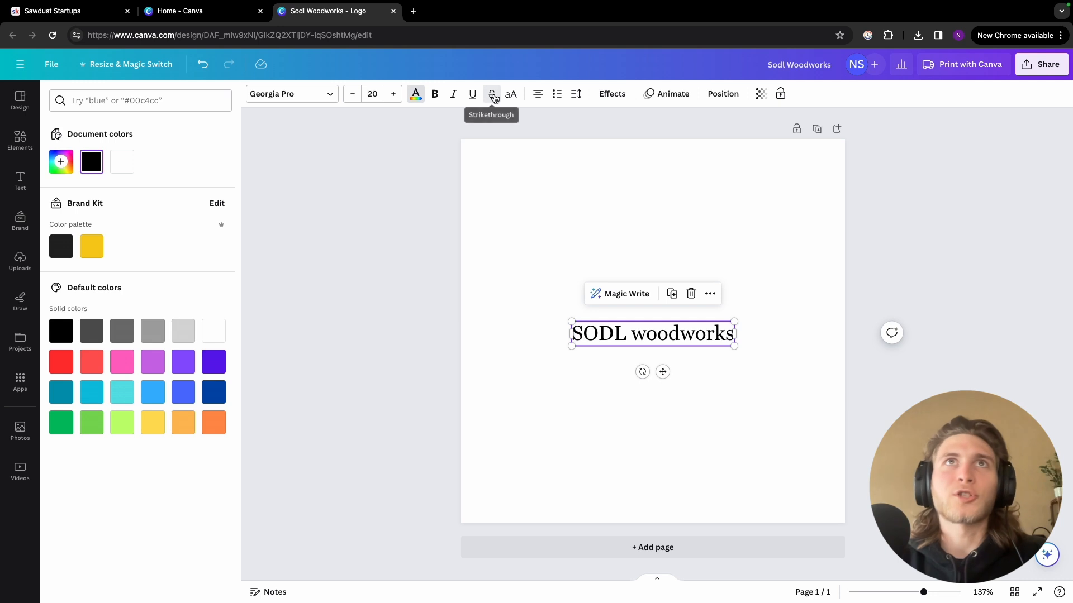
left_click(491, 93)
left_click(492, 94)
left_click(510, 95)
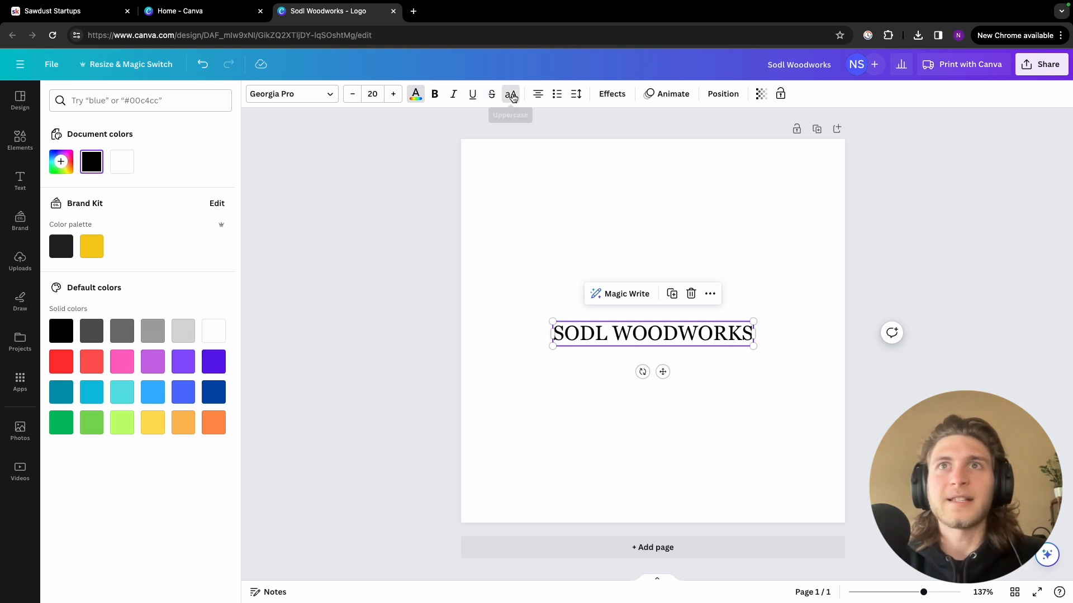
left_click(512, 96)
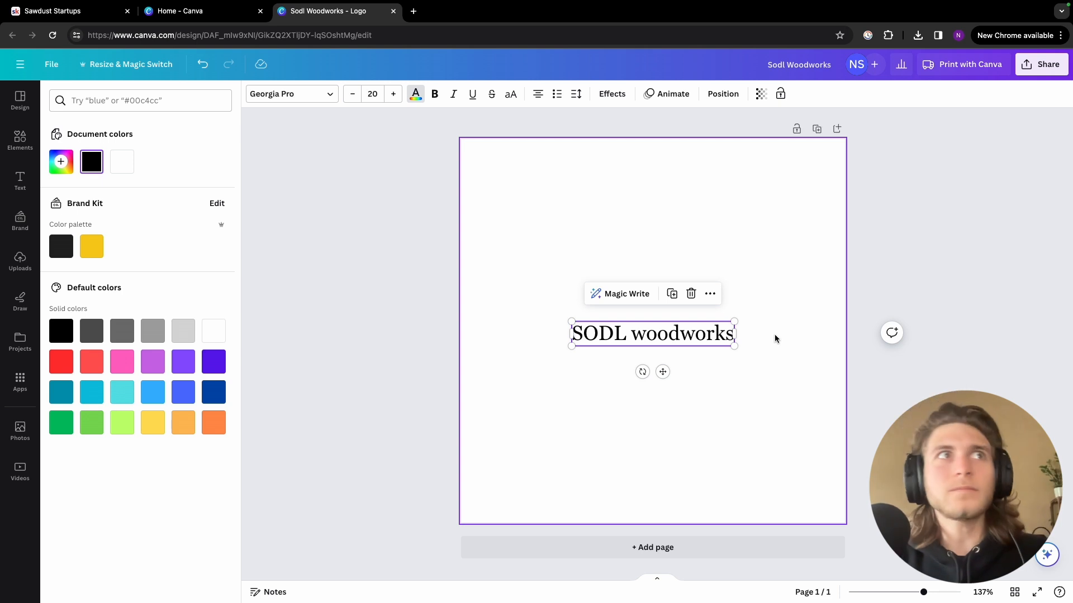
- Break the SODL woodworks text into two lines, with SODL above woodworks
left_click(764, 383)
left_click(638, 334)
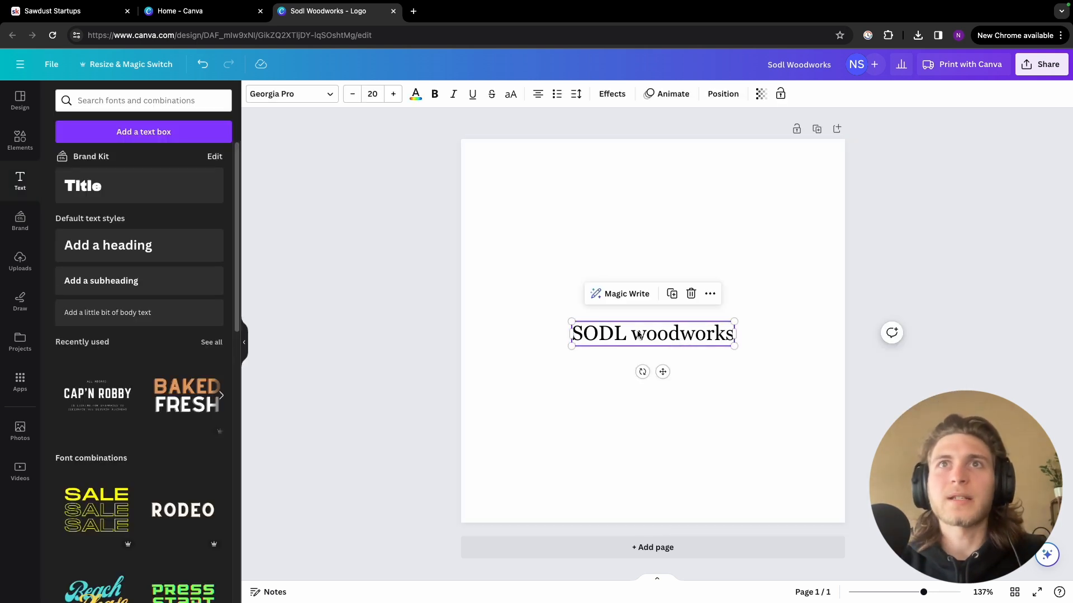
left_click(639, 335)
key("BackSpace")
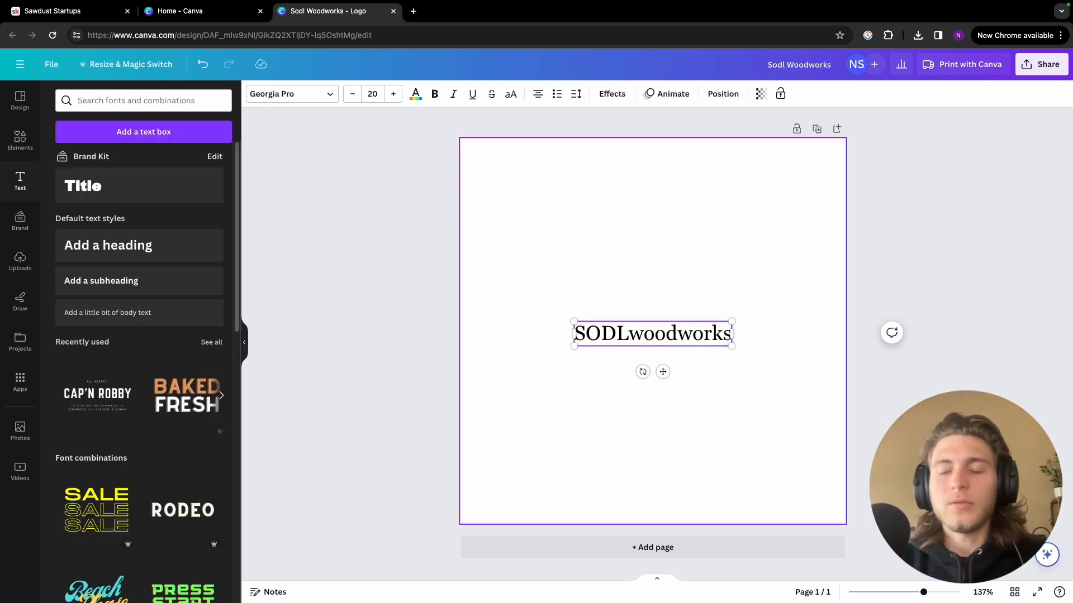
key("Return")
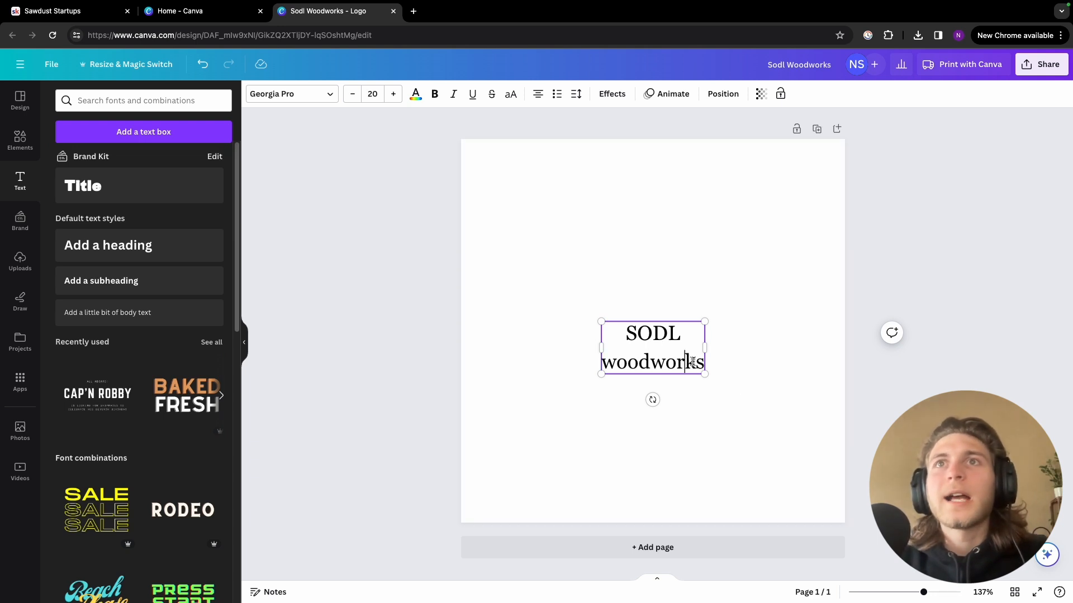
- Make both lines of the SODL woodworks text bold
left_click_drag(704, 362, 625, 331)
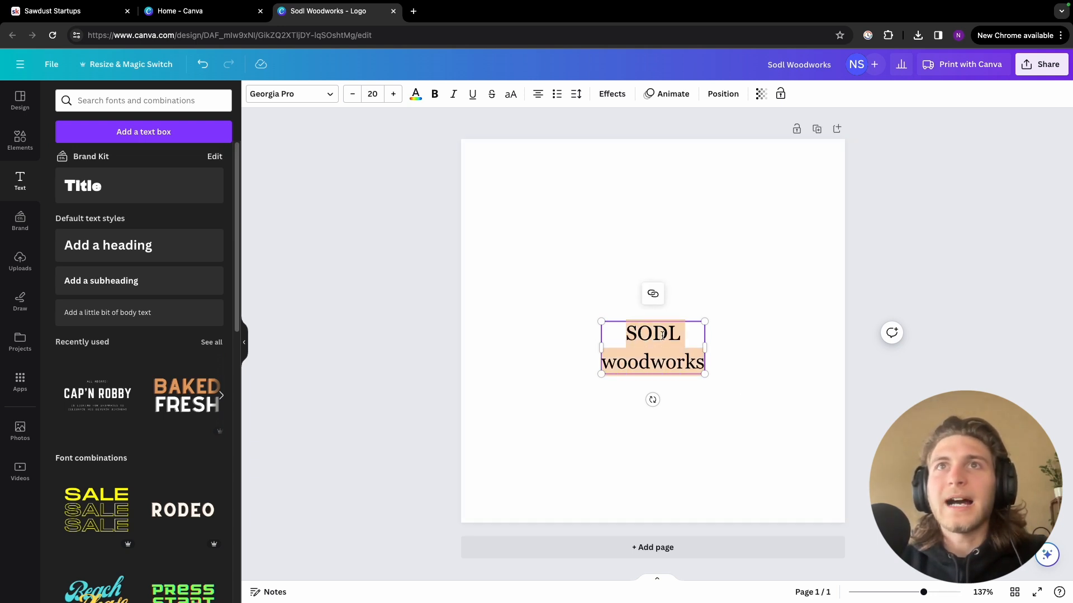
left_click(434, 94)
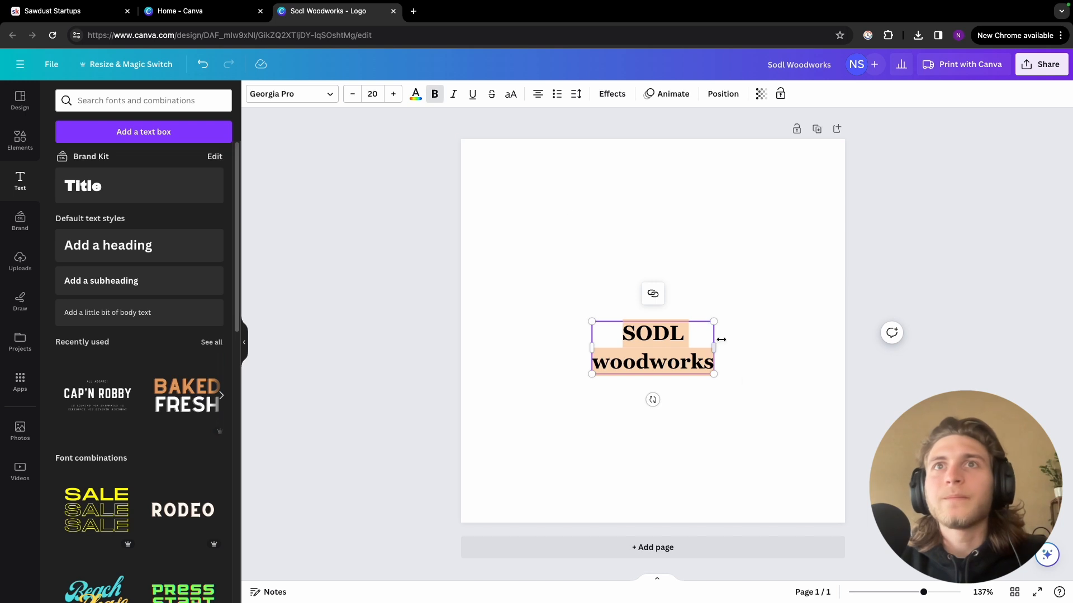
left_click(747, 366)
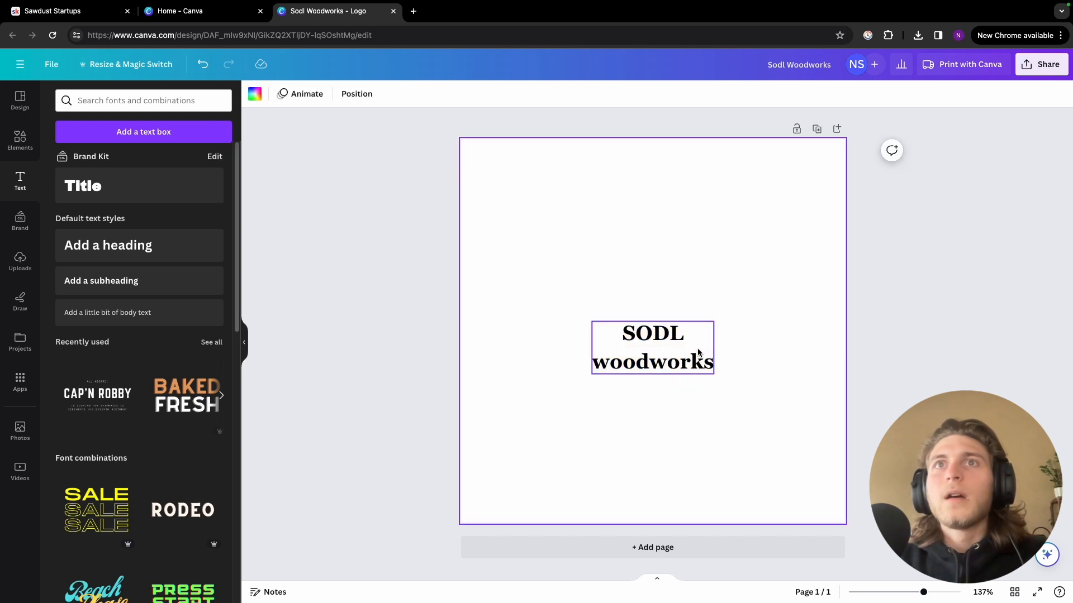
- Increase the font size of only the word SODL to 40 so it matches the width of woodworks
left_click(658, 336)
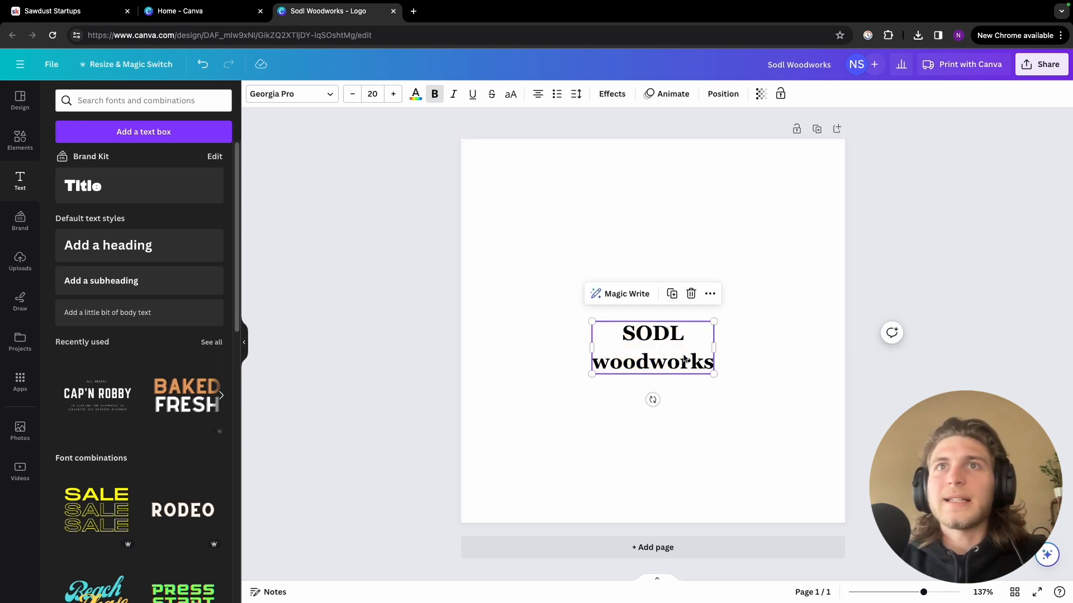
left_click(655, 335)
left_click_drag(621, 334, 683, 339)
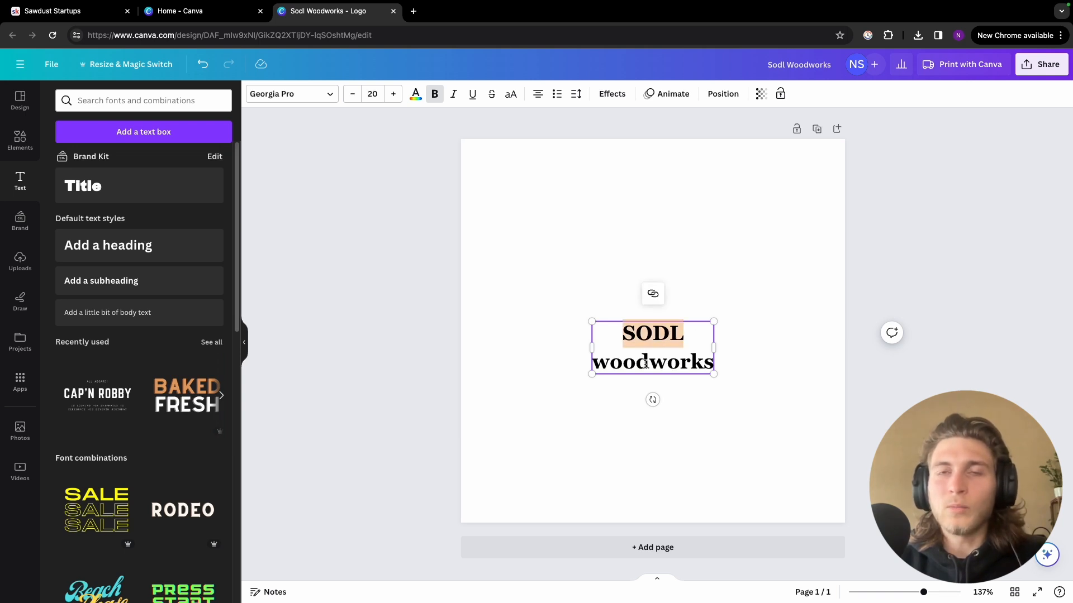
left_click(736, 355)
left_click(662, 339)
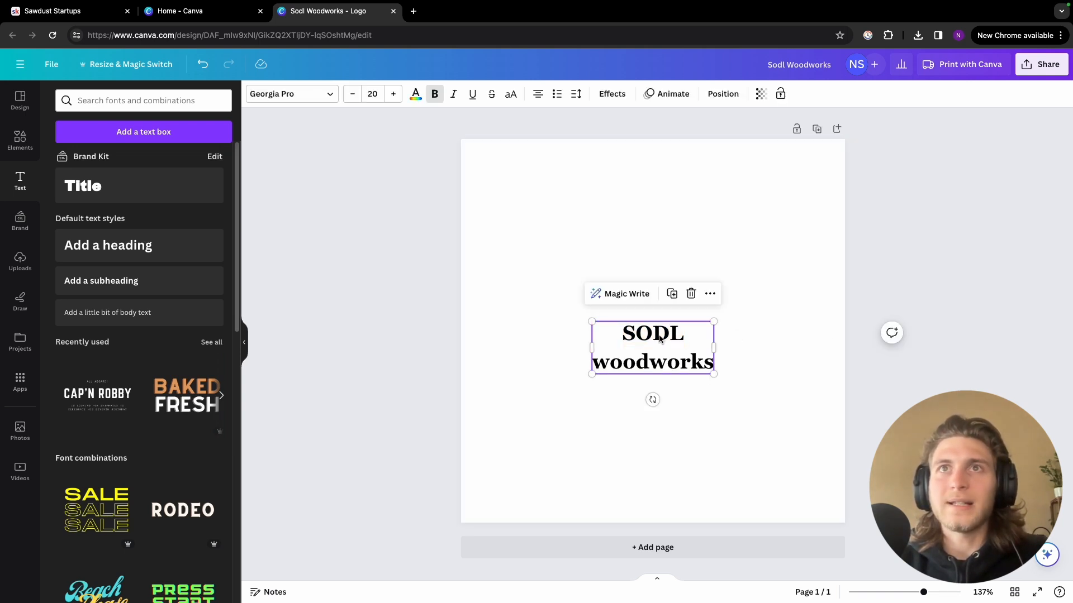
triple_click(652, 336)
left_click(647, 336)
left_click_drag(625, 333, 682, 333)
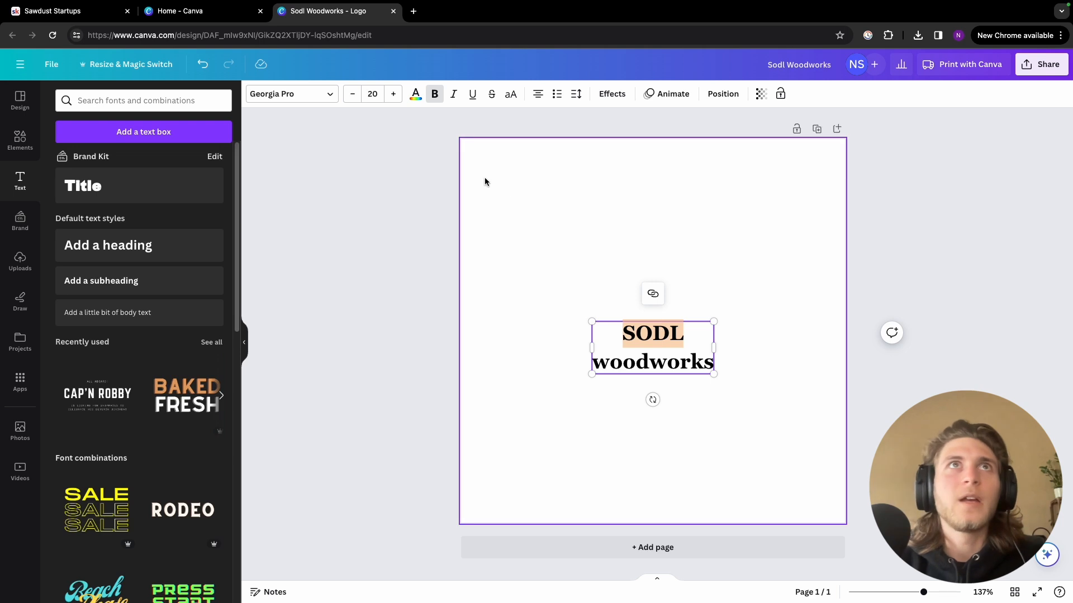
left_click(394, 96)
left_click(394, 96)
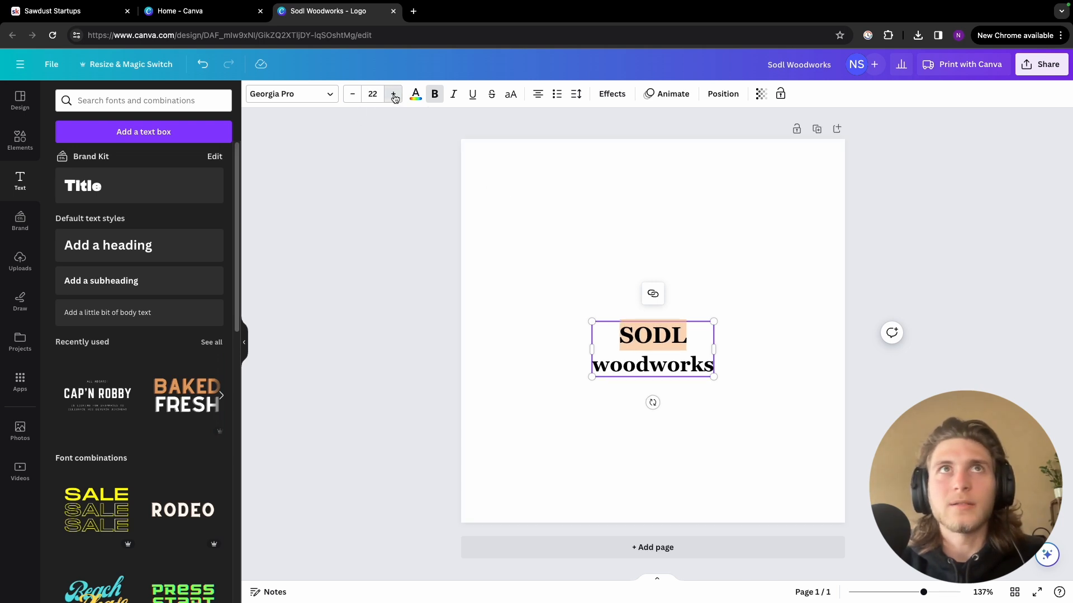
left_click(394, 97)
left_click(394, 96)
left_click(393, 96)
left_click(394, 96)
left_click(394, 96)
left_click(394, 96)
left_click(394, 96)
left_click(394, 96)
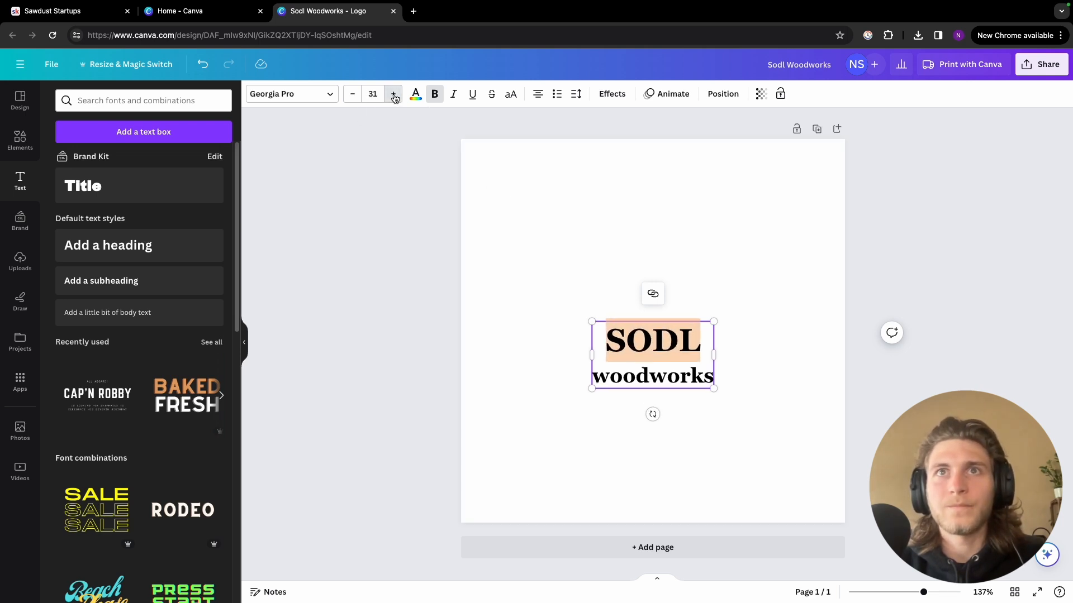
left_click(394, 96)
left_click(394, 96)
left_click(394, 96)
left_click(394, 96)
left_click(394, 96)
left_click(394, 96)
left_click(394, 96)
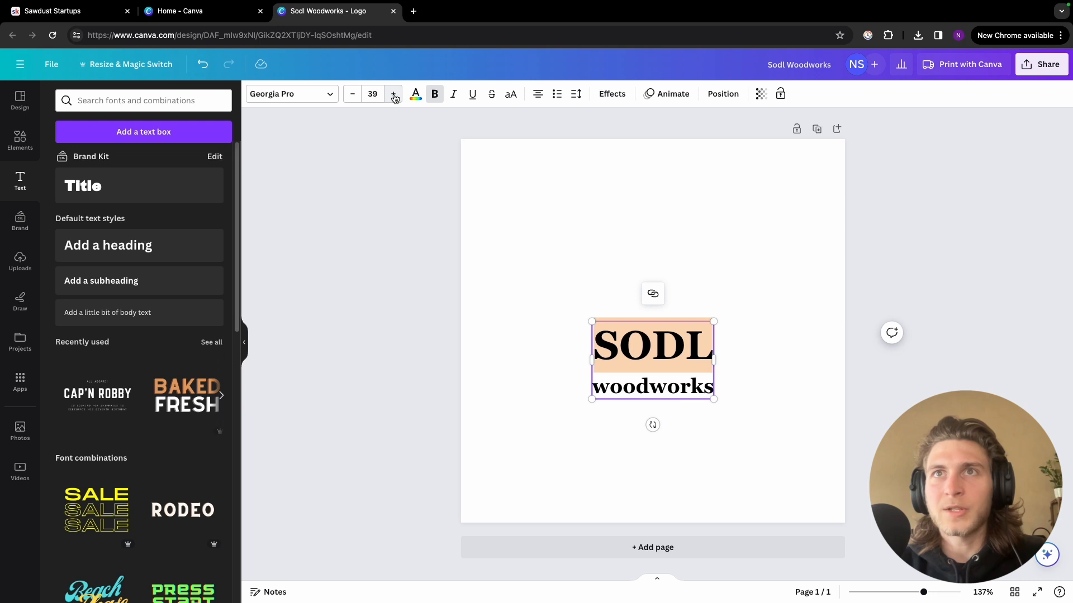
left_click(394, 96)
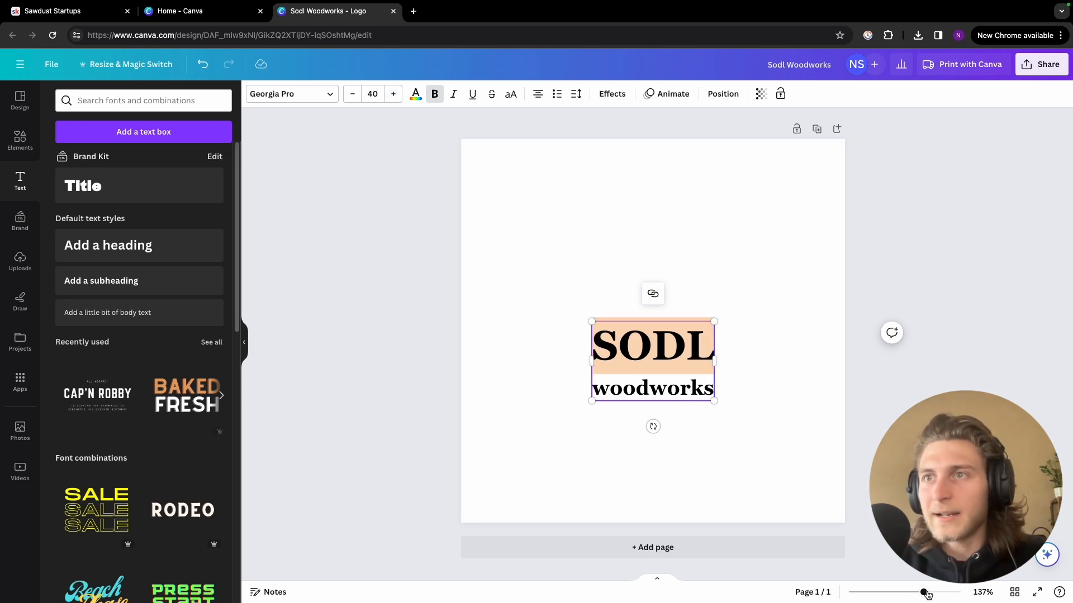
- Reduce the line spacing of the SODL woodworks text to 0.62
left_click_drag(924, 593, 945, 593)
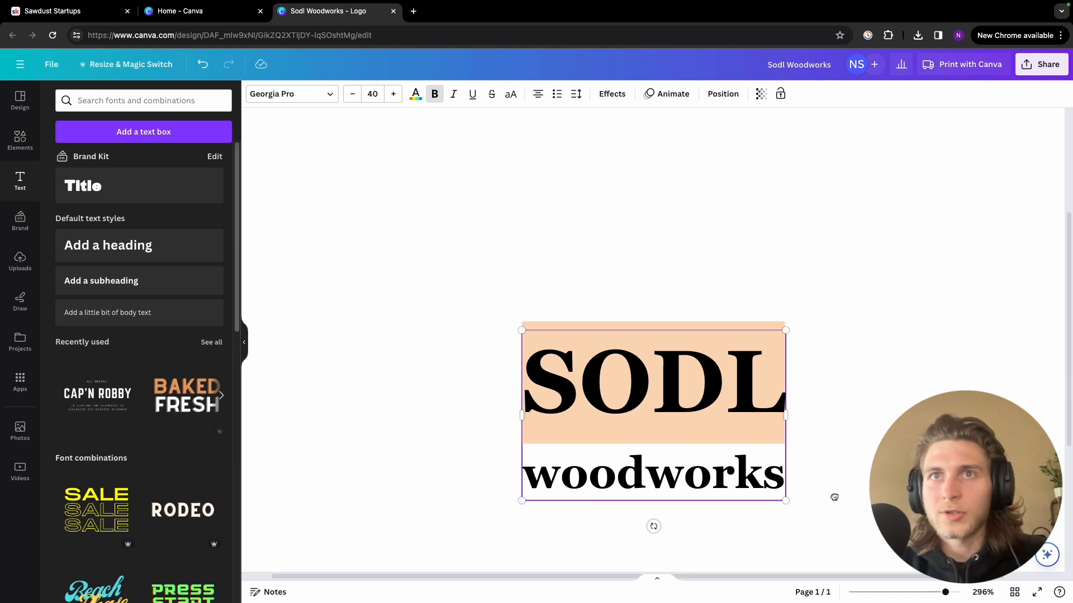
scroll(834, 497, "down", 3)
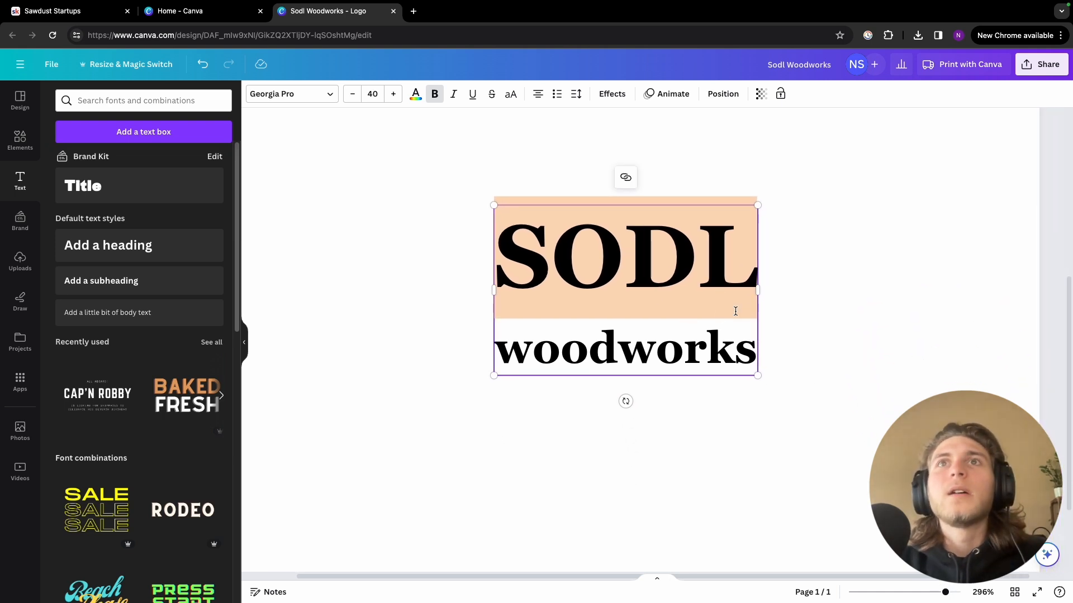
left_click(693, 306)
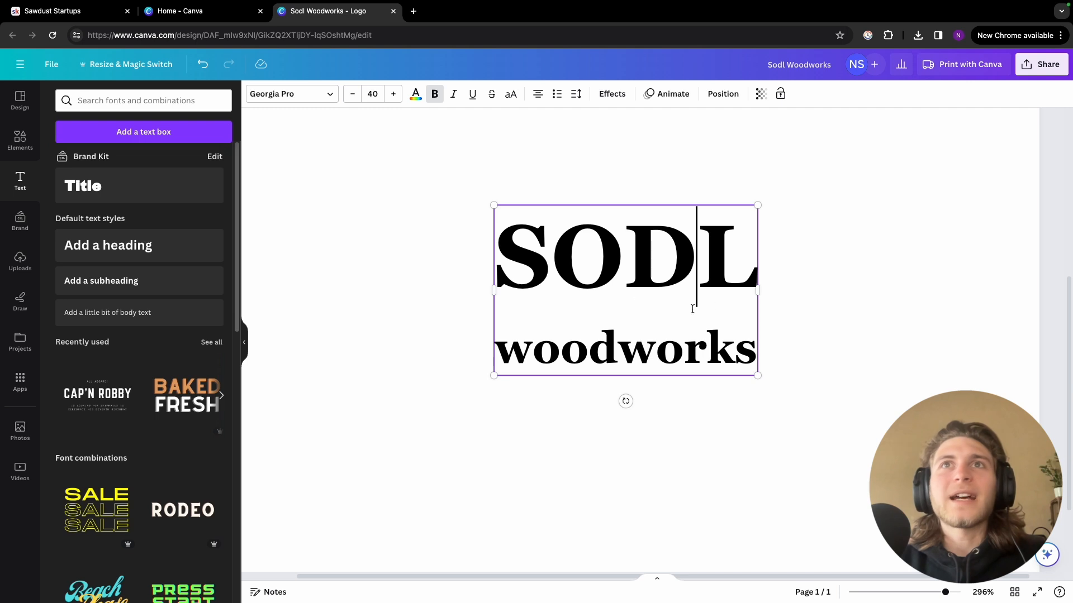
left_click(577, 98)
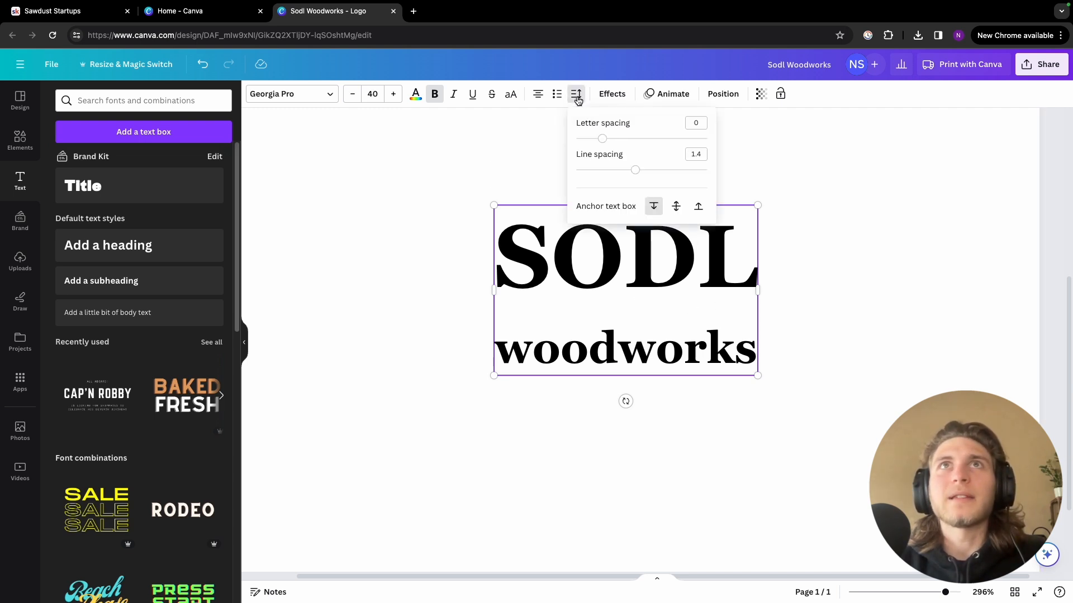
left_click_drag(636, 175, 585, 180)
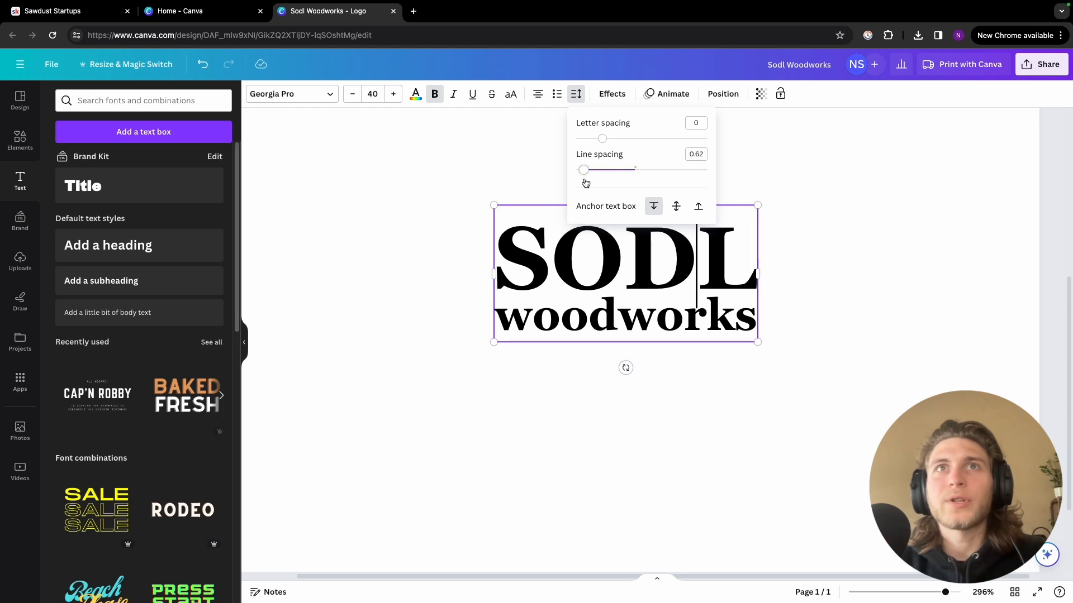
left_click(894, 350)
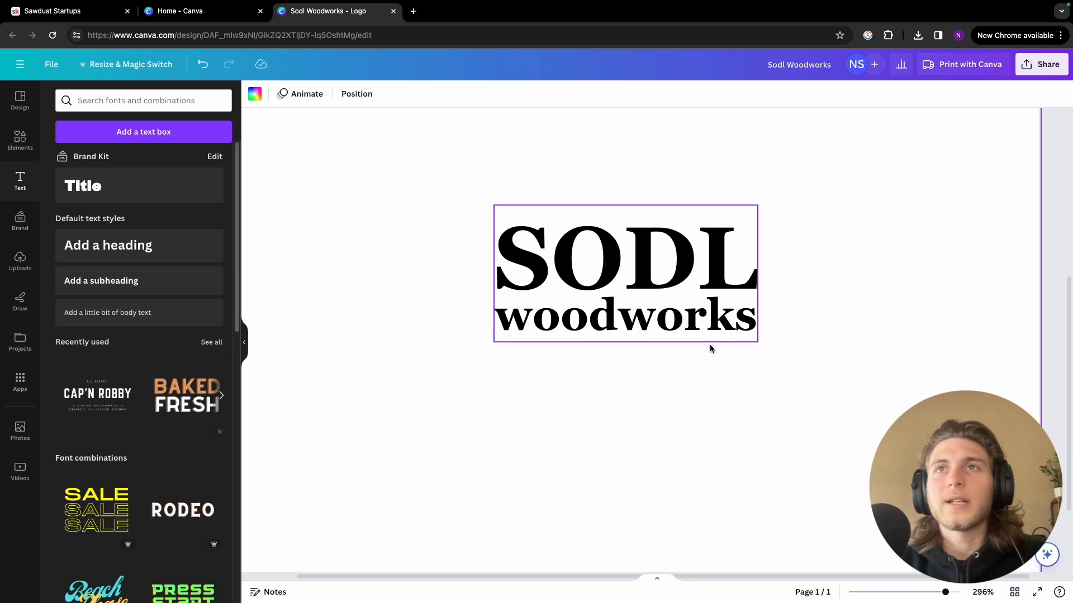
- Move the SODL woodworks text to the exact centre of the page, both horizontally and vertically
left_click_drag(948, 594, 927, 592)
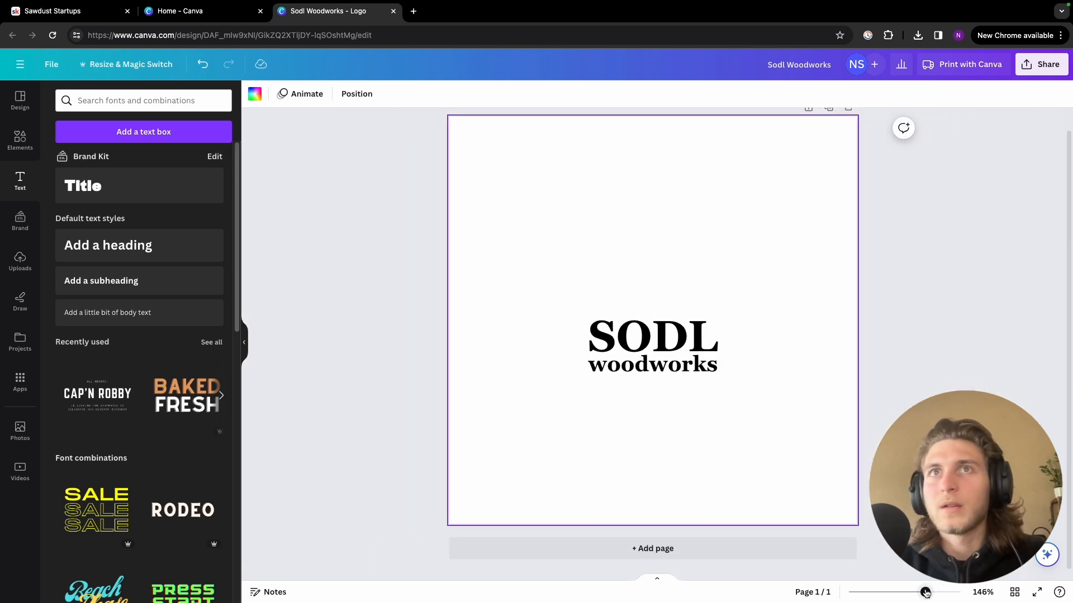
scroll(738, 382, "up", 1)
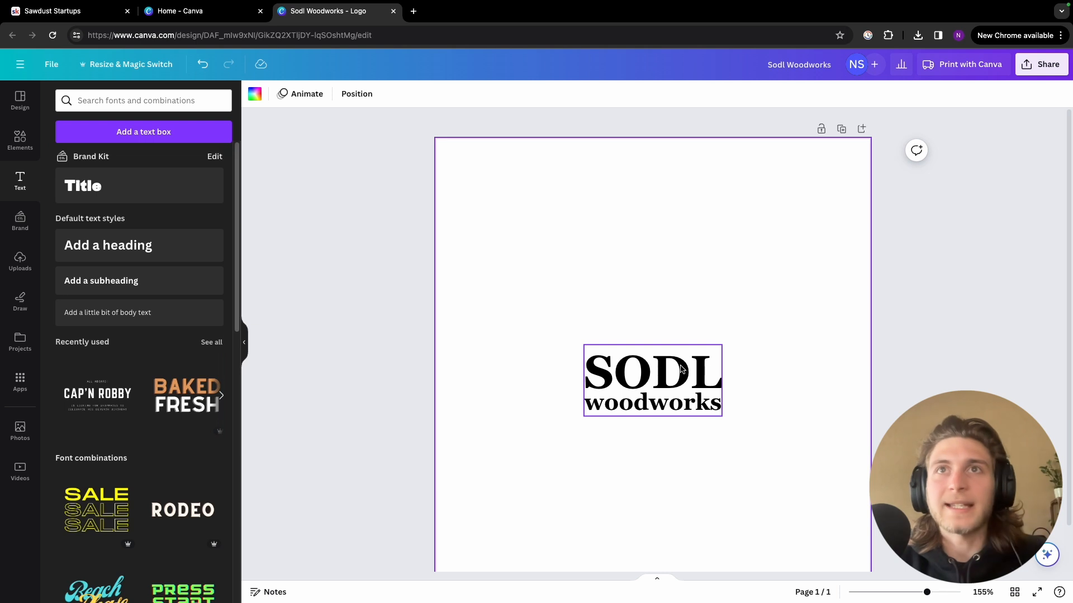
scroll(677, 373, "down", 2)
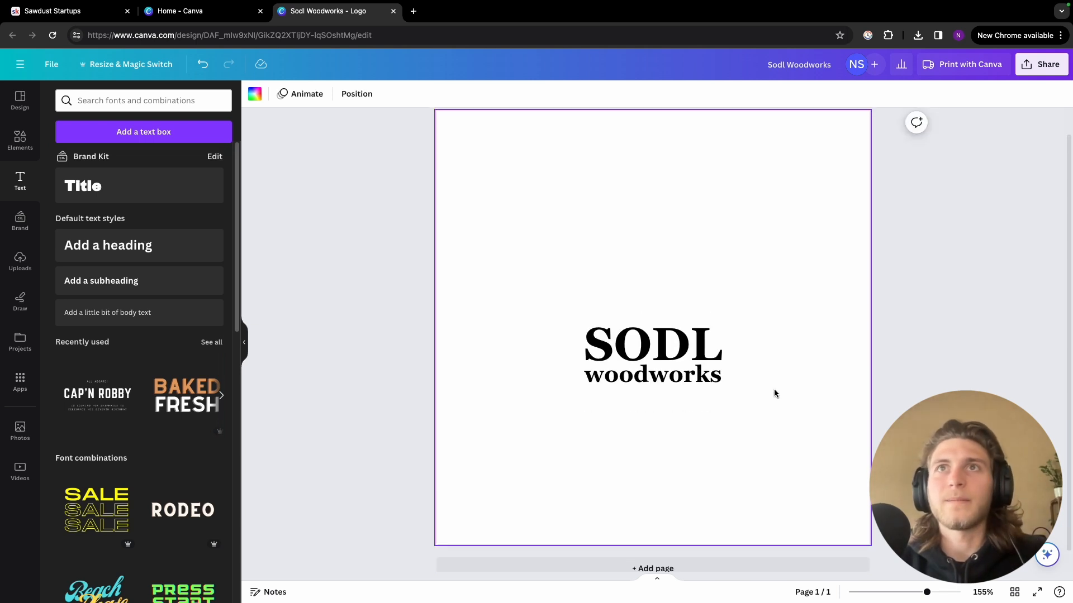
left_click_drag(676, 364, 676, 338)
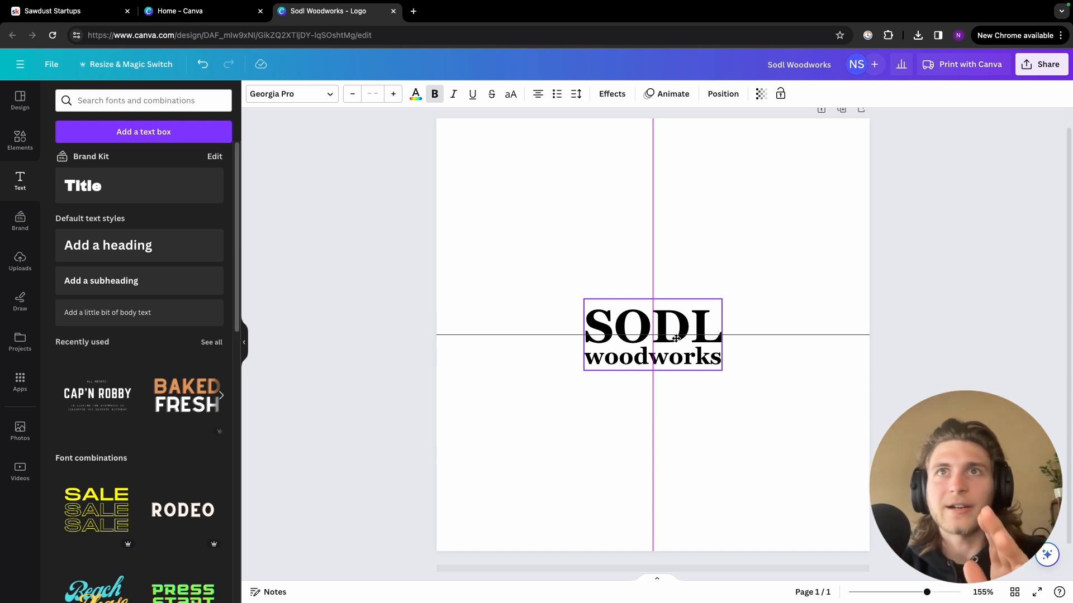
left_click_drag(676, 339, 676, 338)
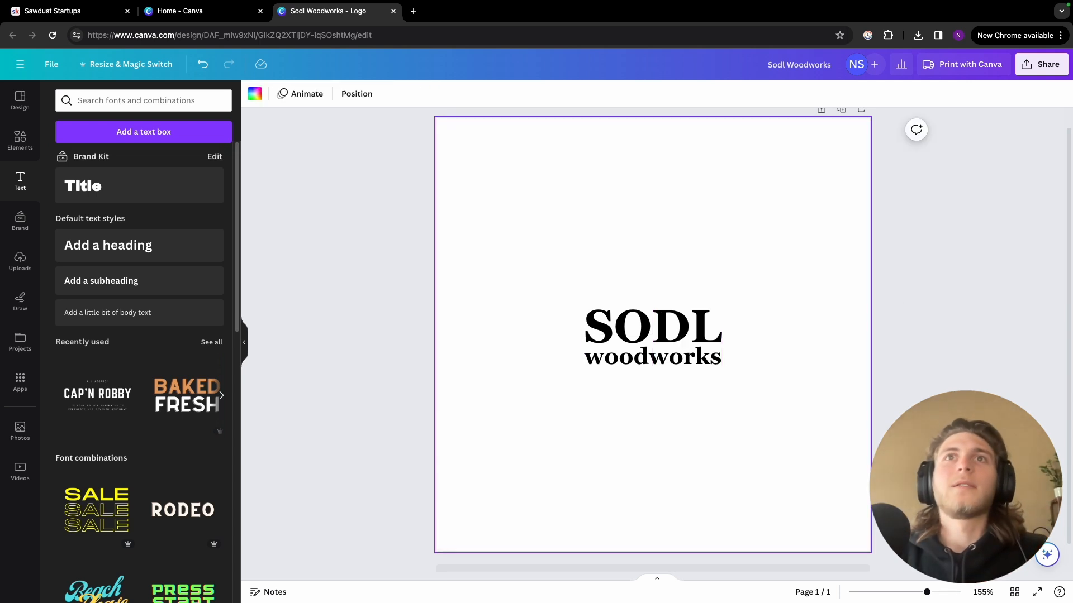
left_click(778, 335)
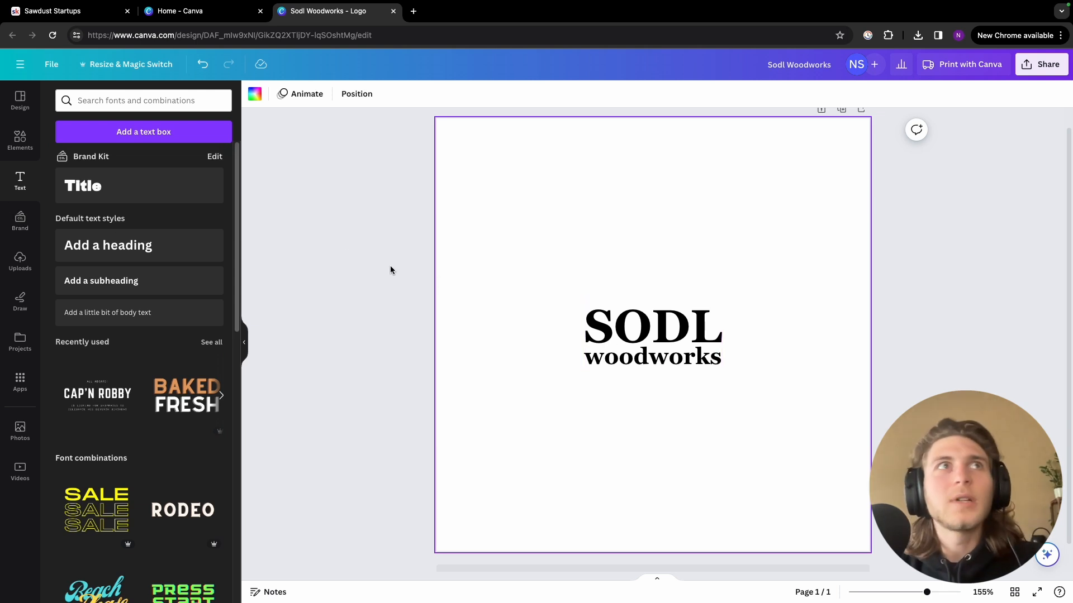
- Replace the Saw search in the elements library with "hollow circle" and add the medium-thick ring graphic around the text
left_click(20, 141)
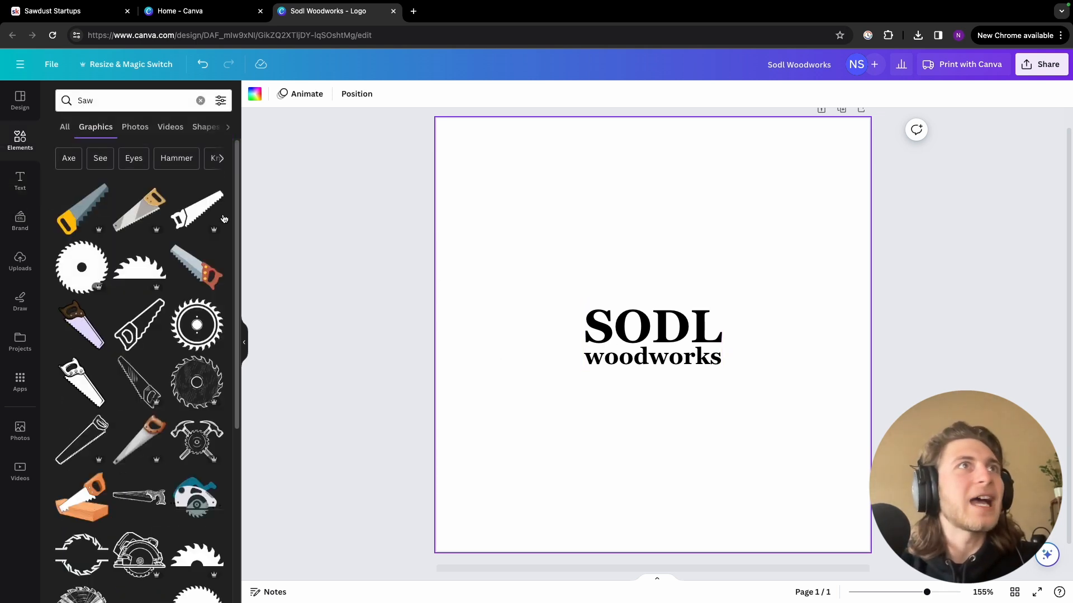
scroll(168, 346, "down", 1)
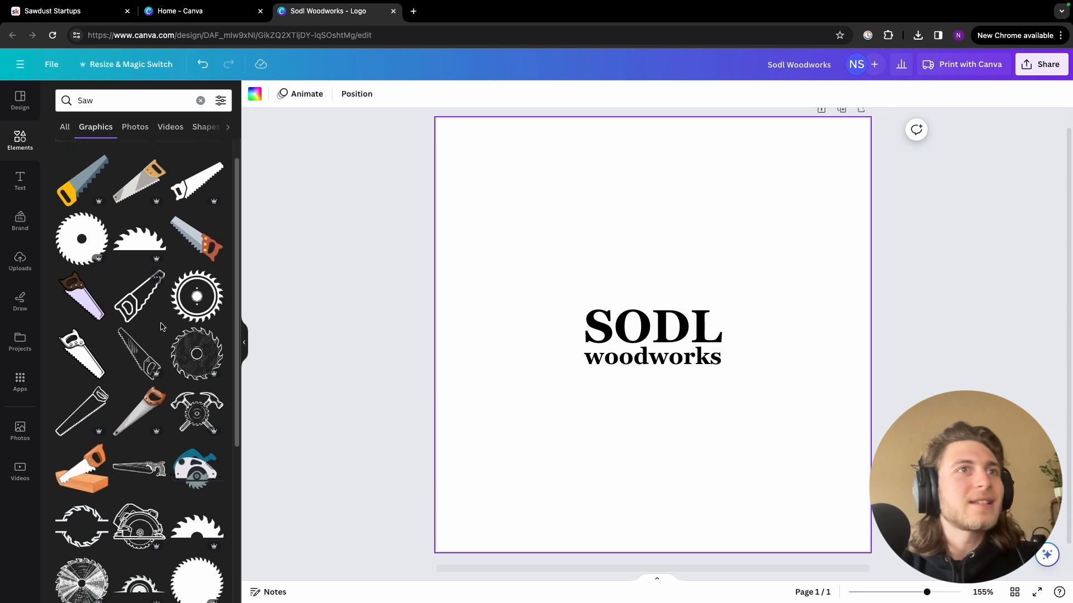
scroll(168, 335, "up", 1)
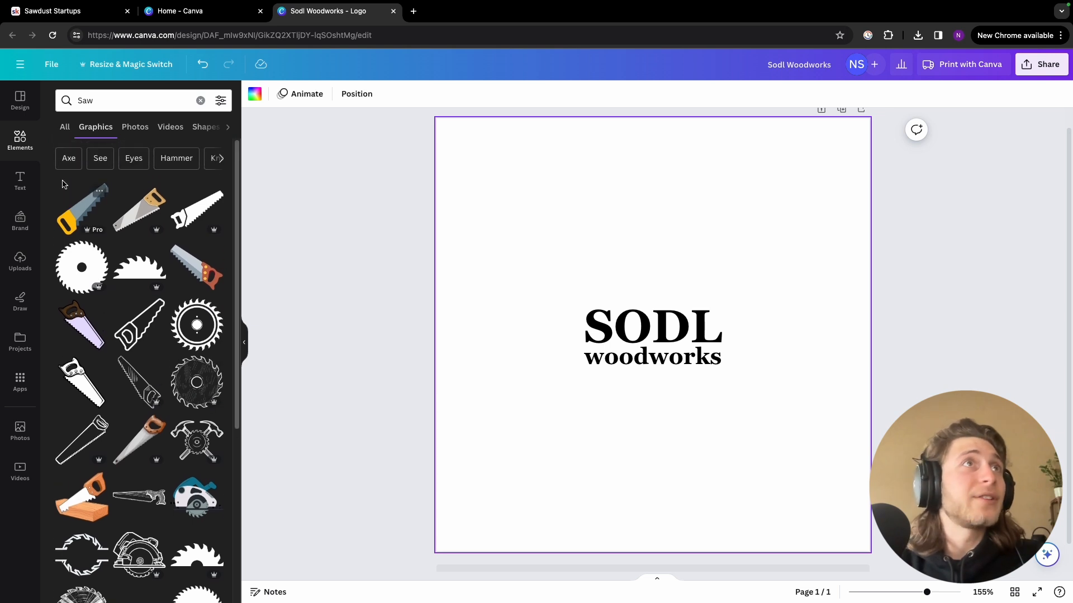
left_click(67, 131)
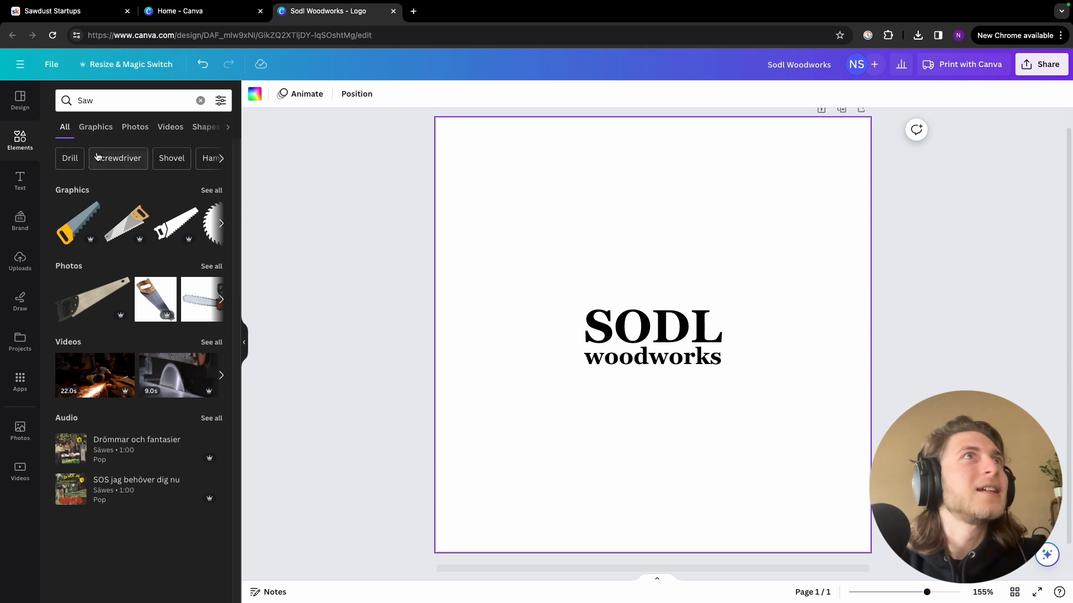
left_click(200, 100)
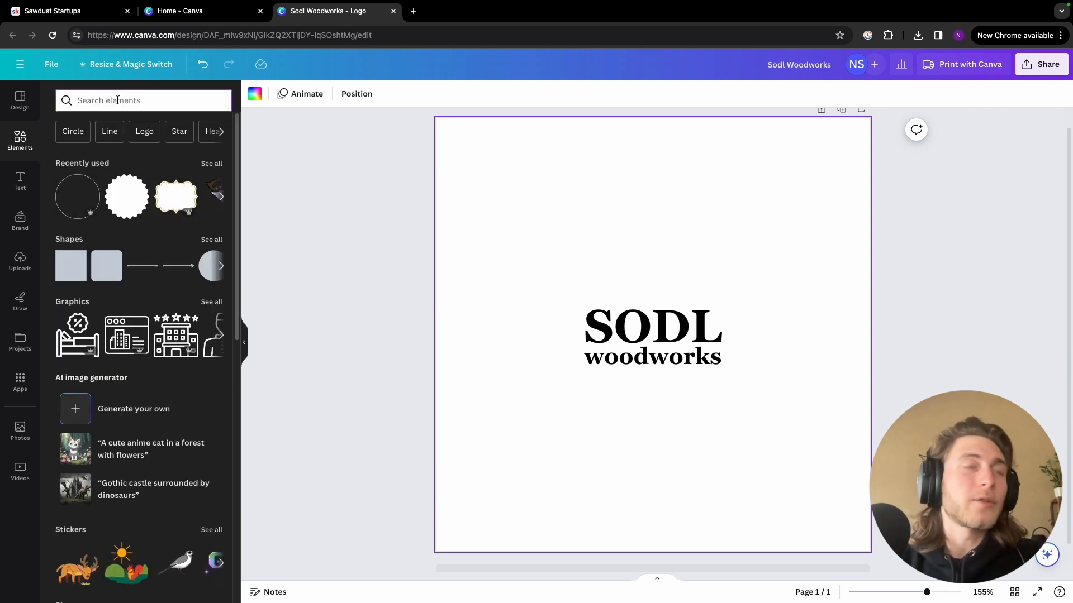
left_click(134, 101)
type("hollow ci")
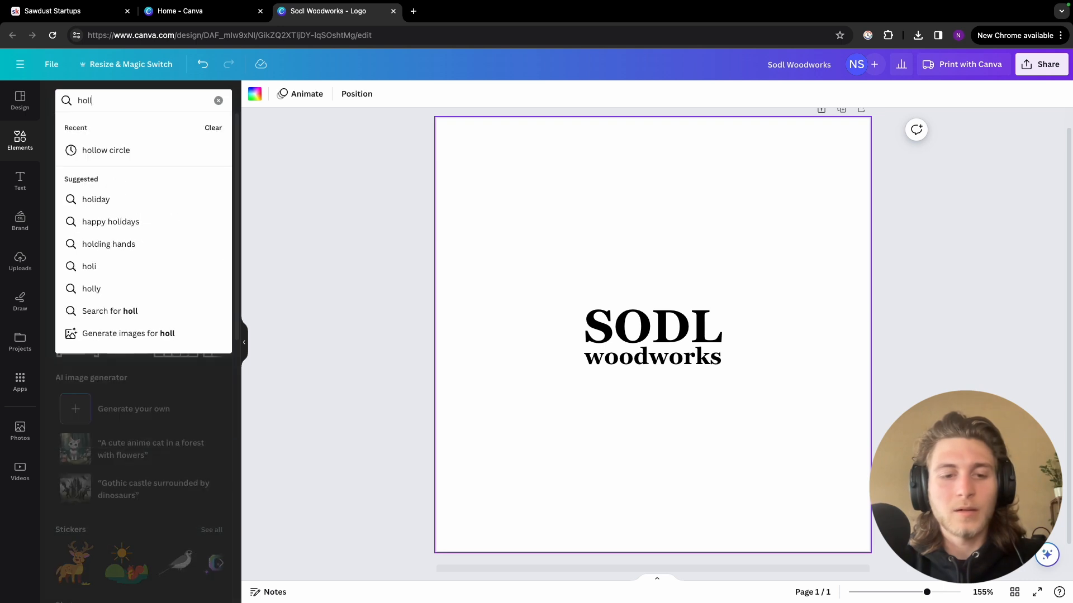
left_click(114, 151)
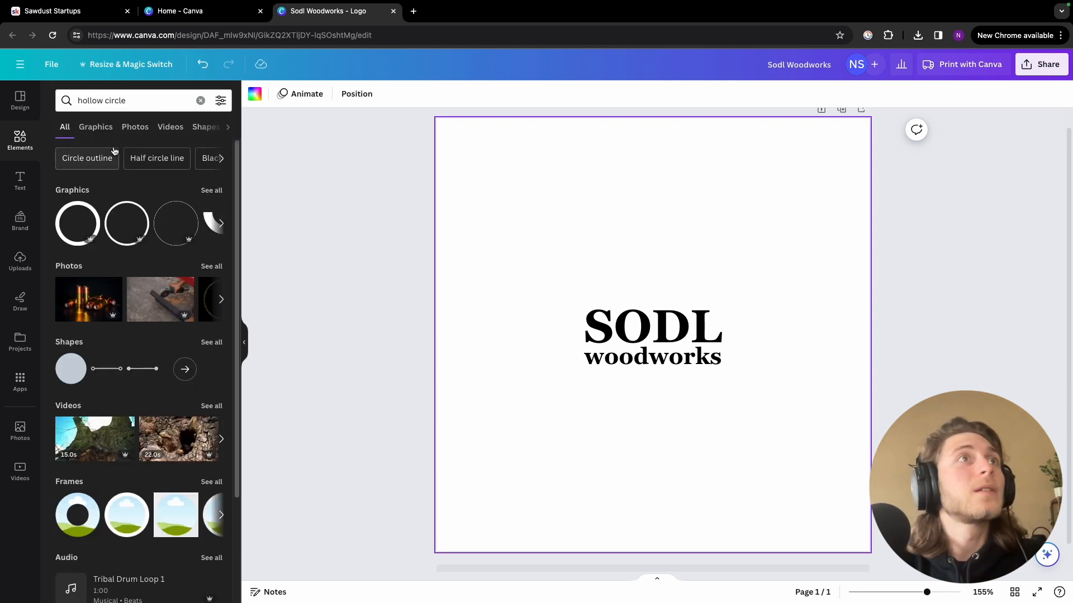
left_click(212, 191)
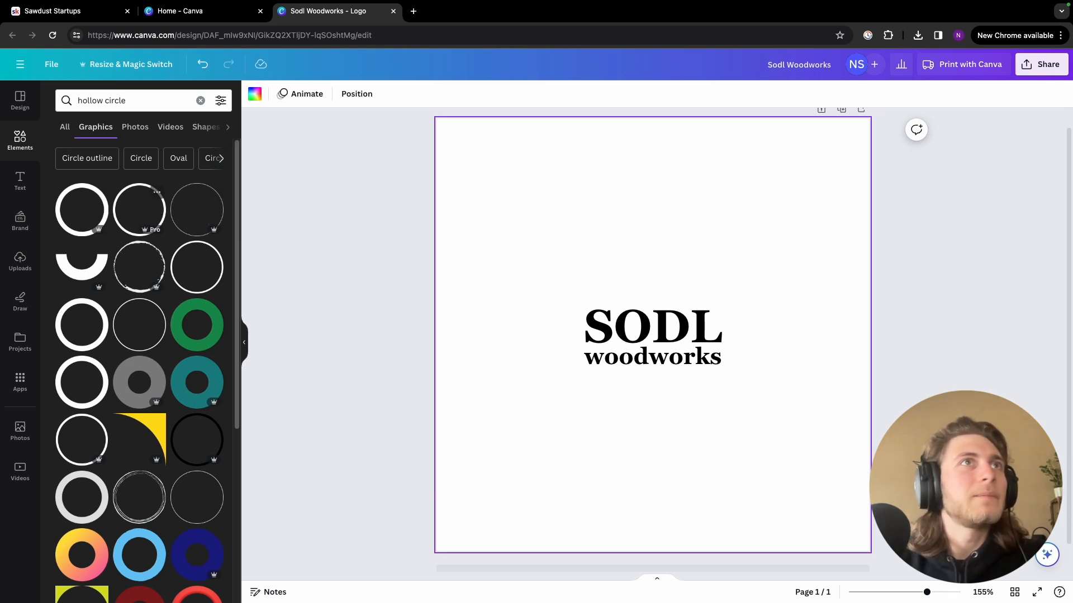
left_click(139, 209)
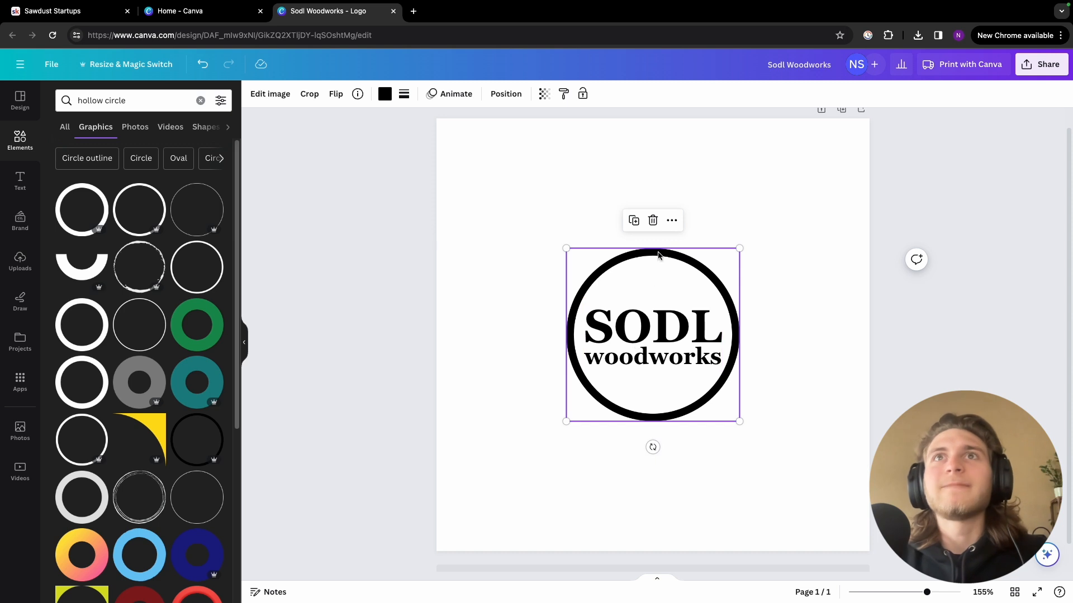
- Delete the thick ring around the SODL woodworks text and add the thin outlined circle graphic in its place
left_click(658, 220)
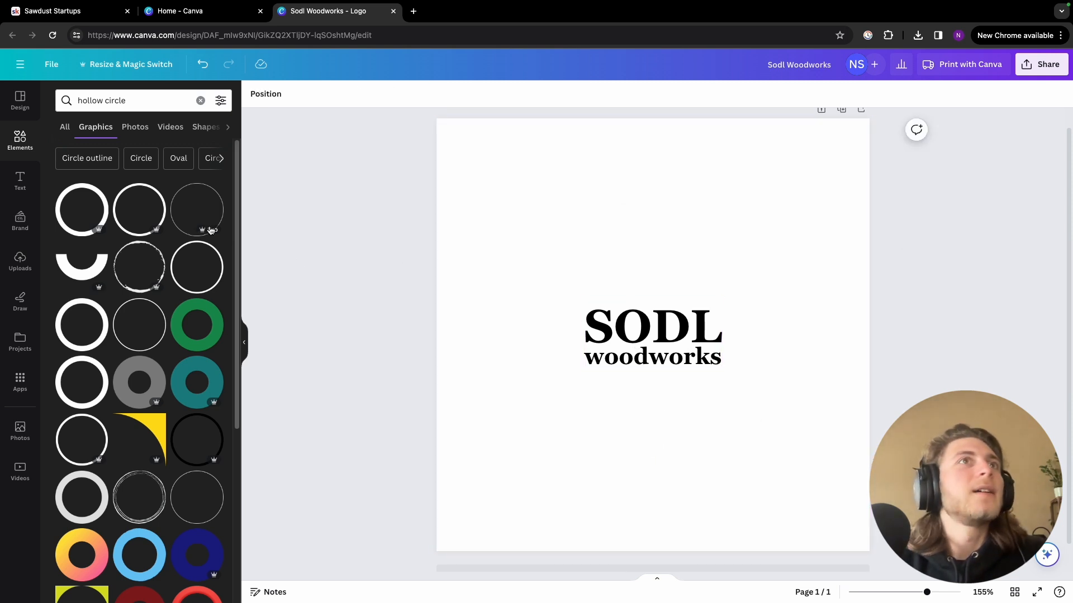
left_click(197, 210)
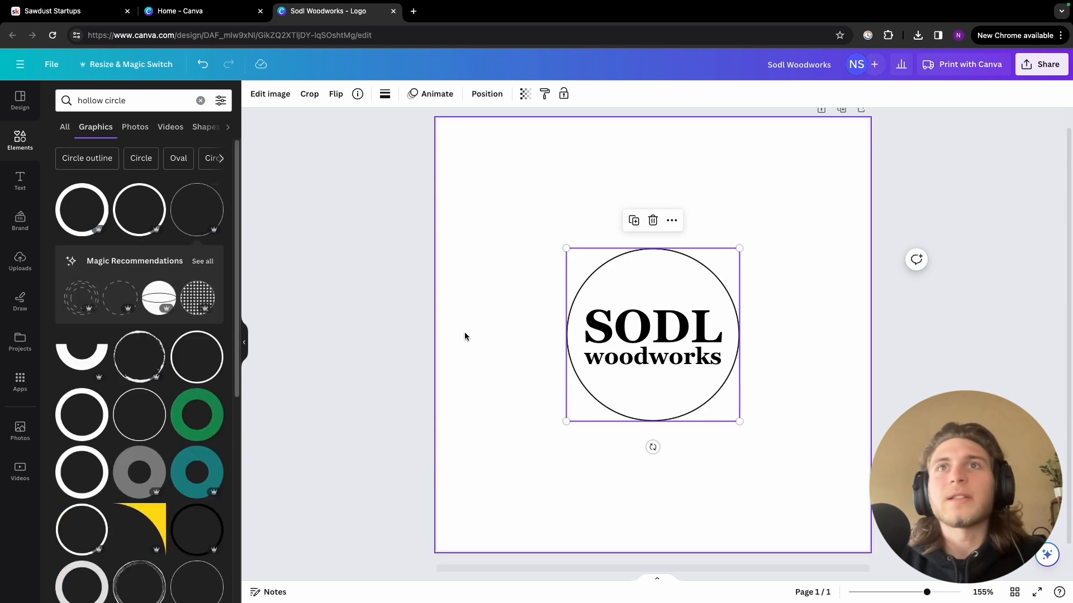
left_click(801, 378)
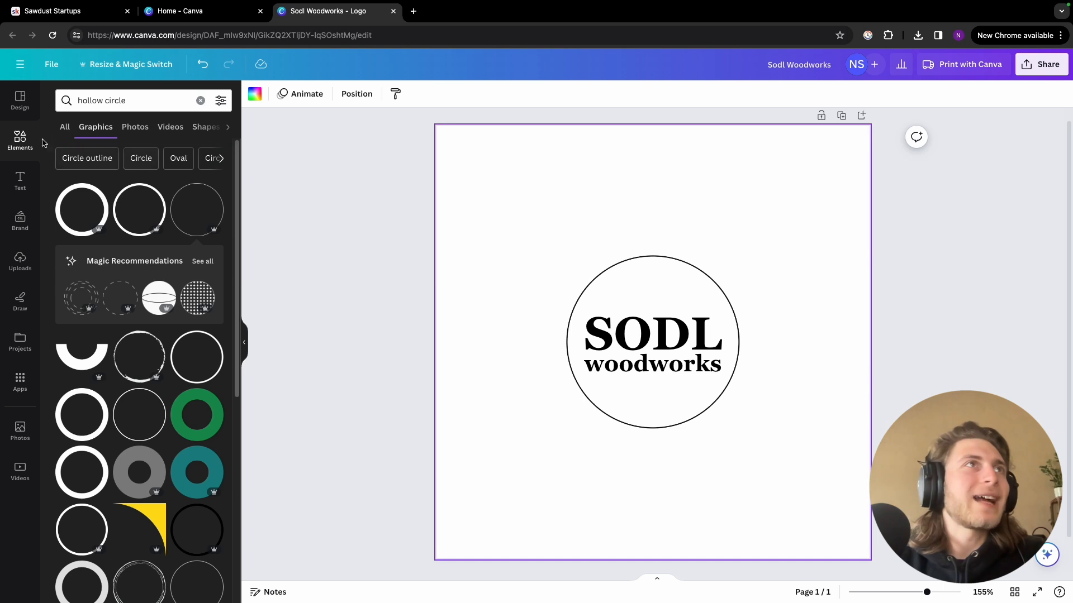
- Search the elements library for "Saw" graphics and add the crossed hammers with circular saw blade graphic
left_click(200, 100)
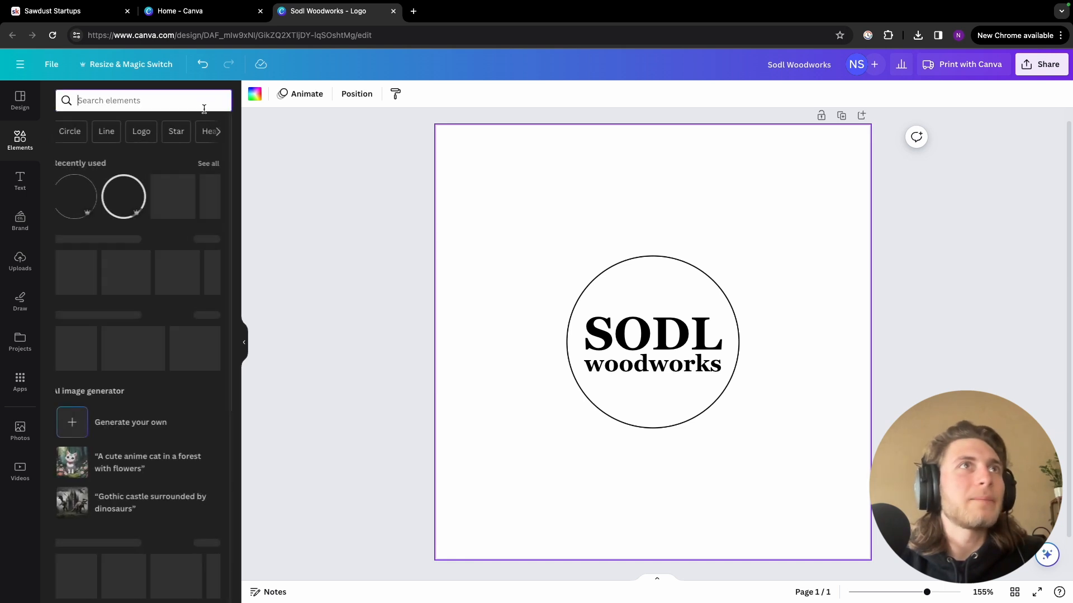
type("Saw")
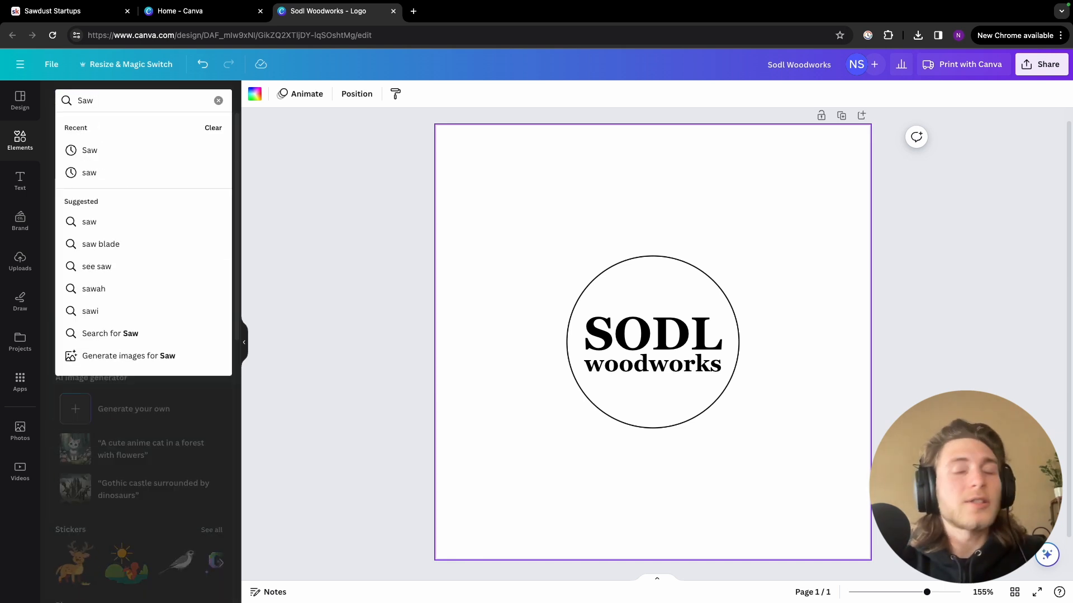
key("Return")
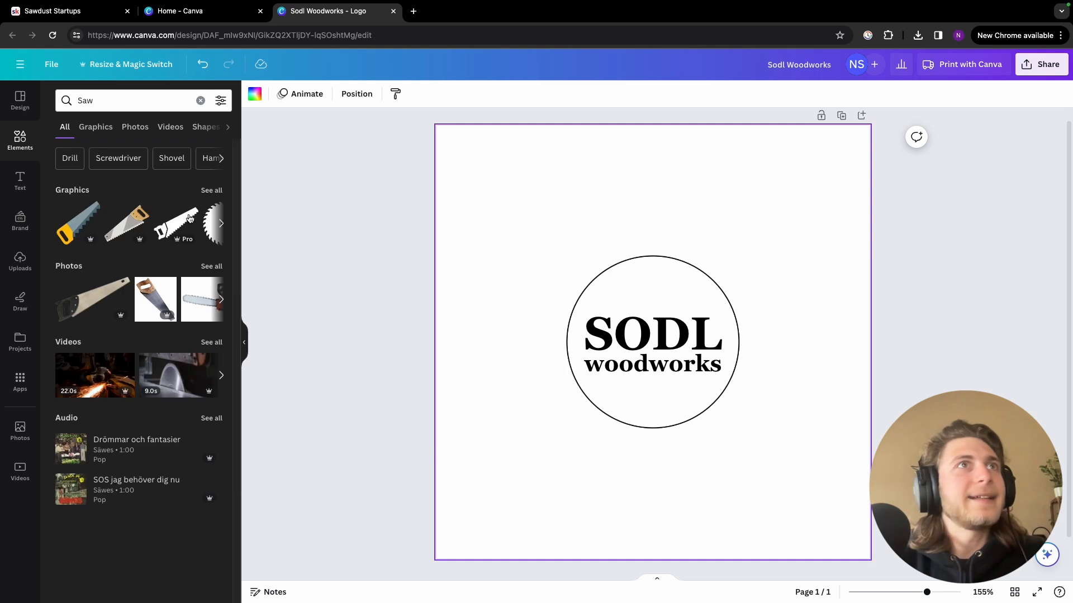
left_click(212, 191)
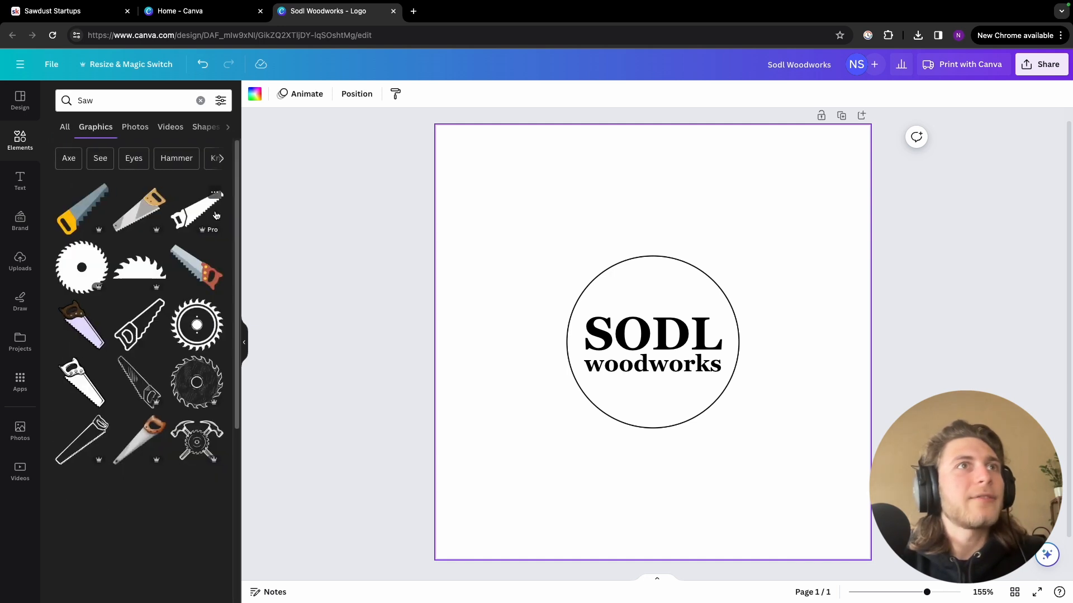
scroll(181, 371, "down", 1)
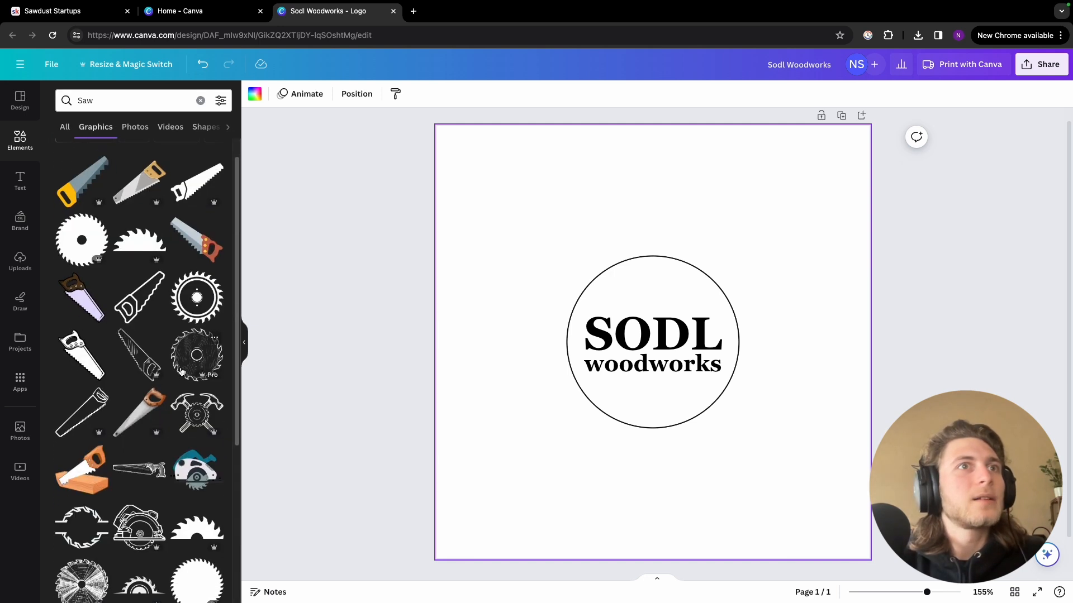
left_click(198, 413)
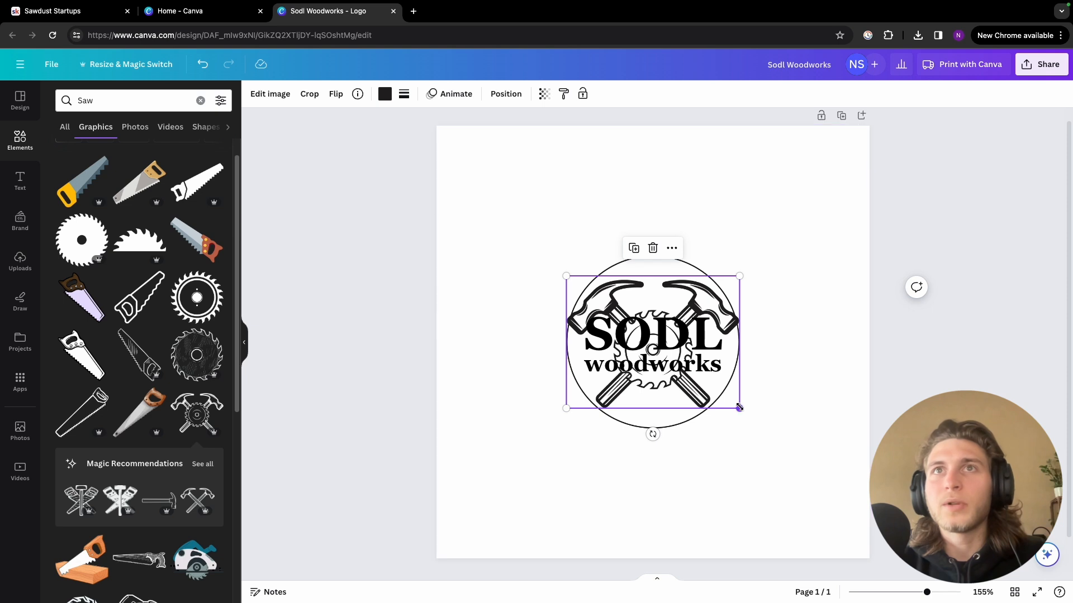
- Shrink the crossed hammers graphic and centre it above the word SODL inside the circle, clear of the letters
left_click_drag(739, 408, 635, 328)
left_click_drag(599, 296, 648, 283)
left_click(776, 240)
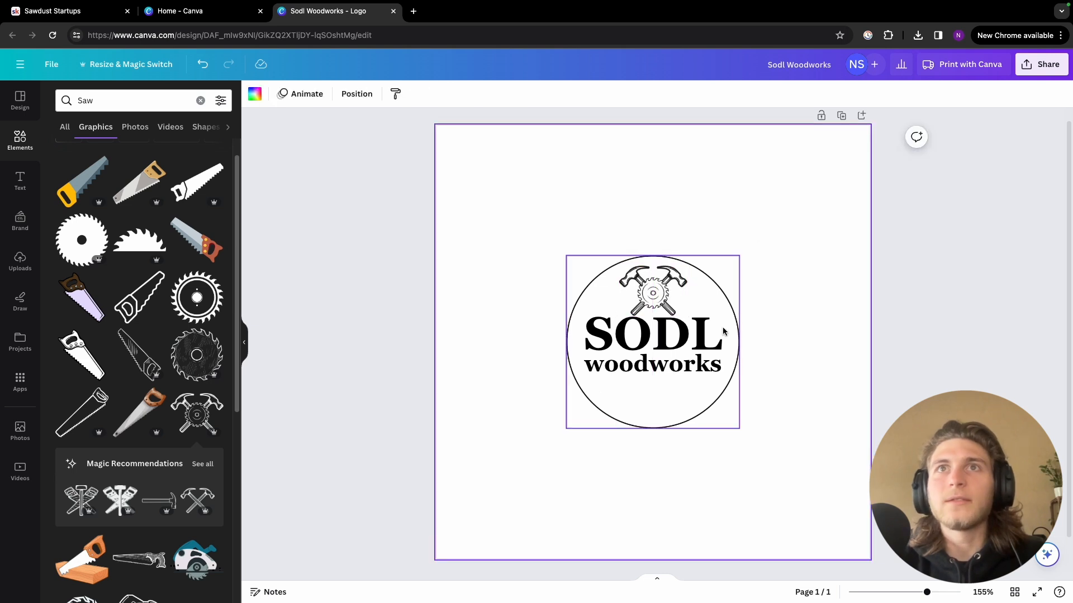
scroll(721, 332, "up", 2)
scroll(683, 337, "up", 2)
left_click(653, 279)
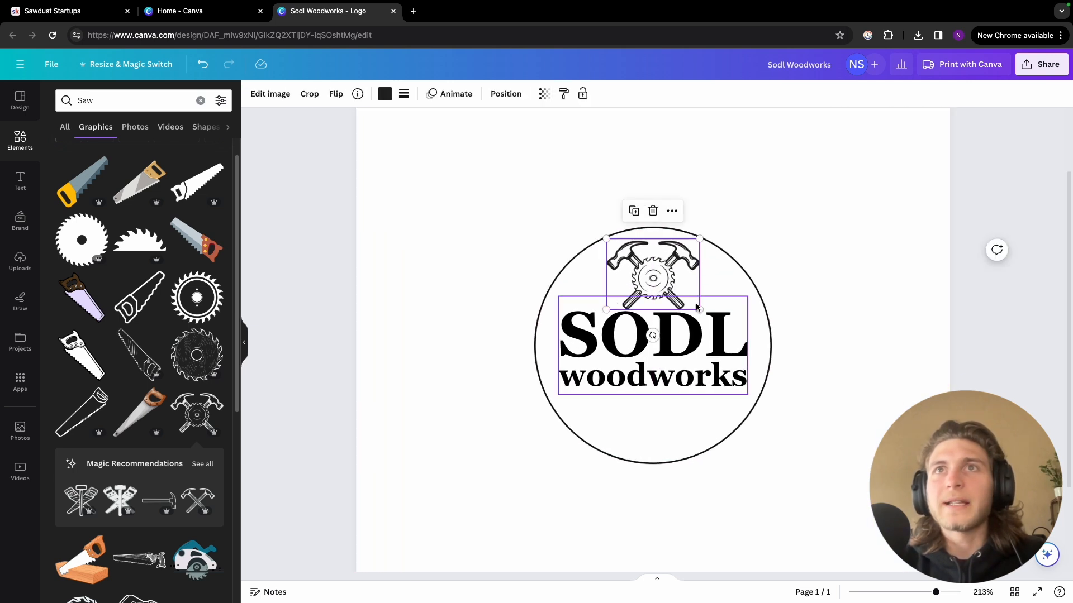
left_click_drag(698, 308, 668, 273)
left_click(784, 228)
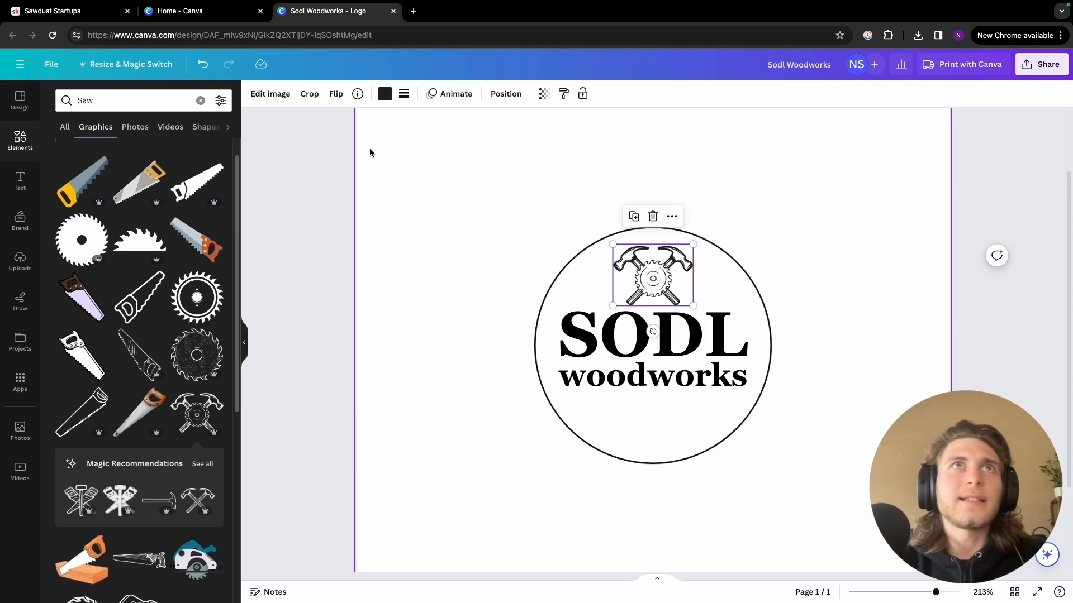
- Try red and the brand yellow on the crossed hammers graphic, and settle on black from the document colors
left_click(383, 95)
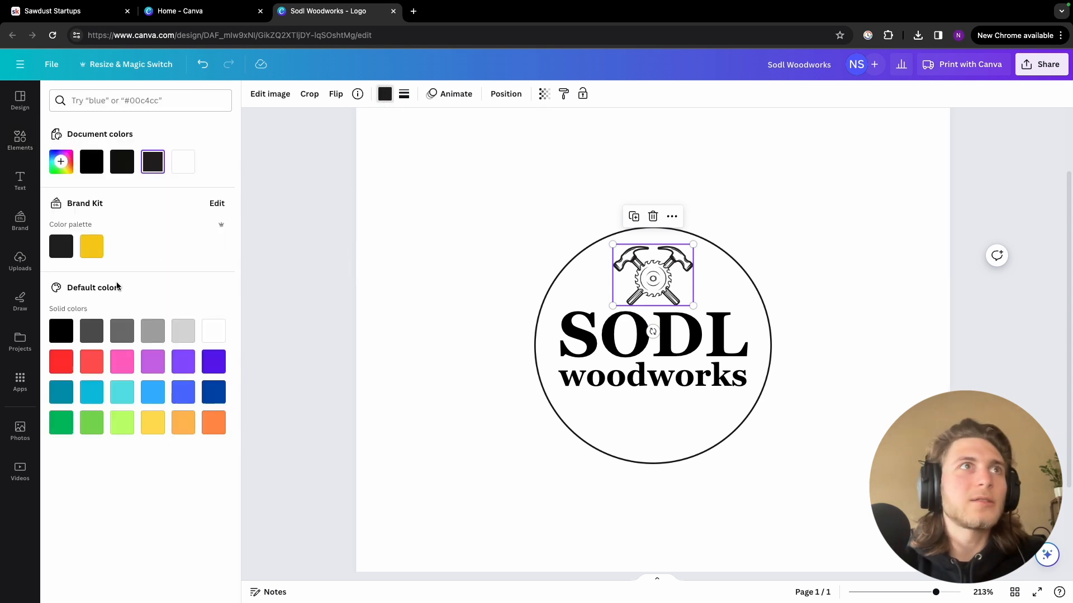
left_click(61, 369)
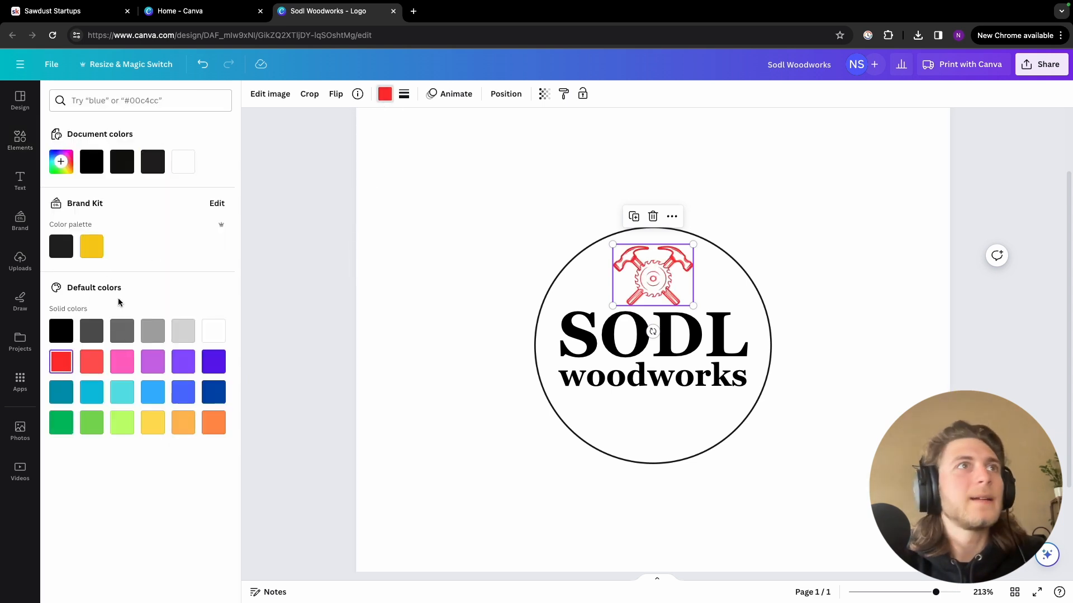
left_click(91, 253)
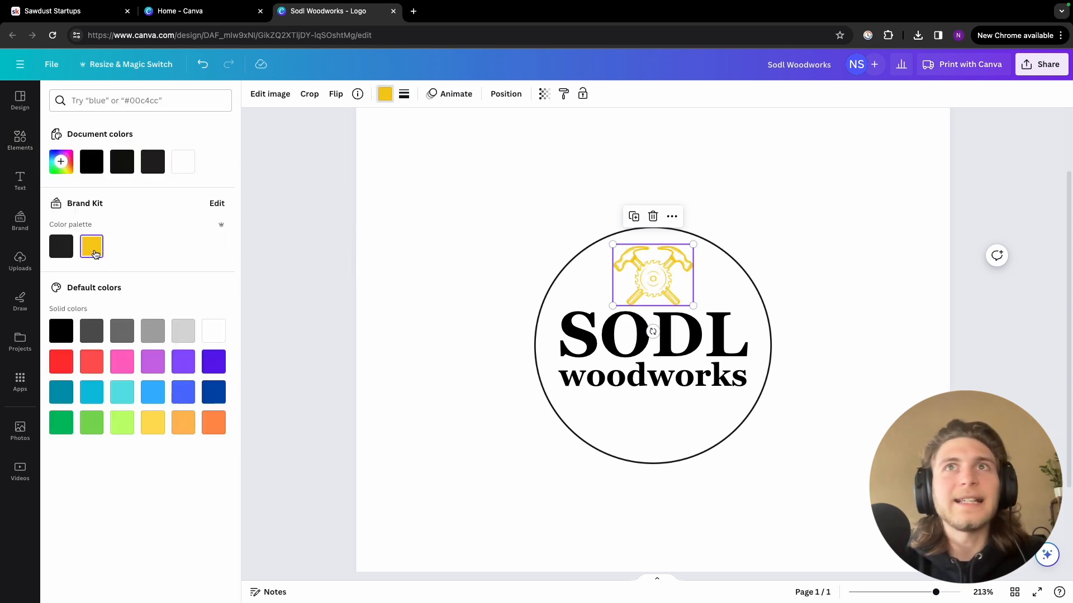
left_click(91, 162)
left_click(494, 210)
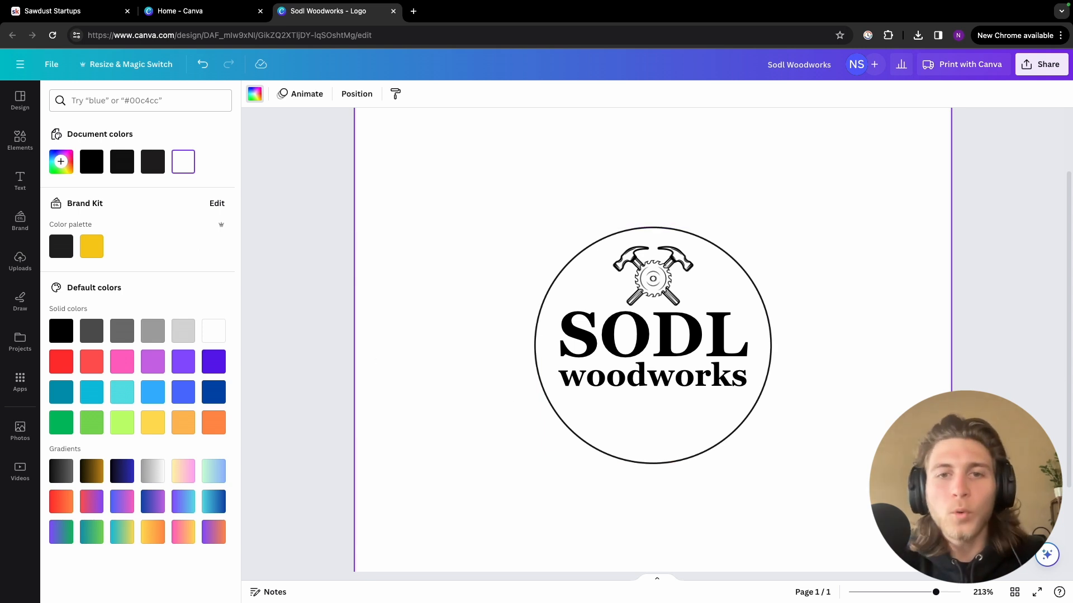
- Add a new text box reading "est. 2024"
left_click(21, 182)
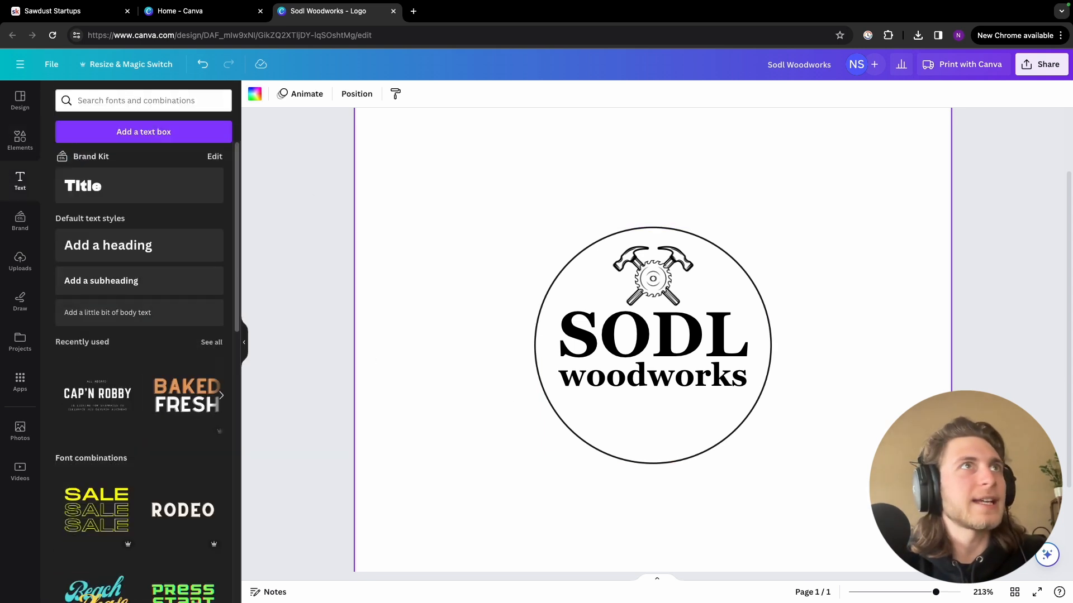
left_click(150, 132)
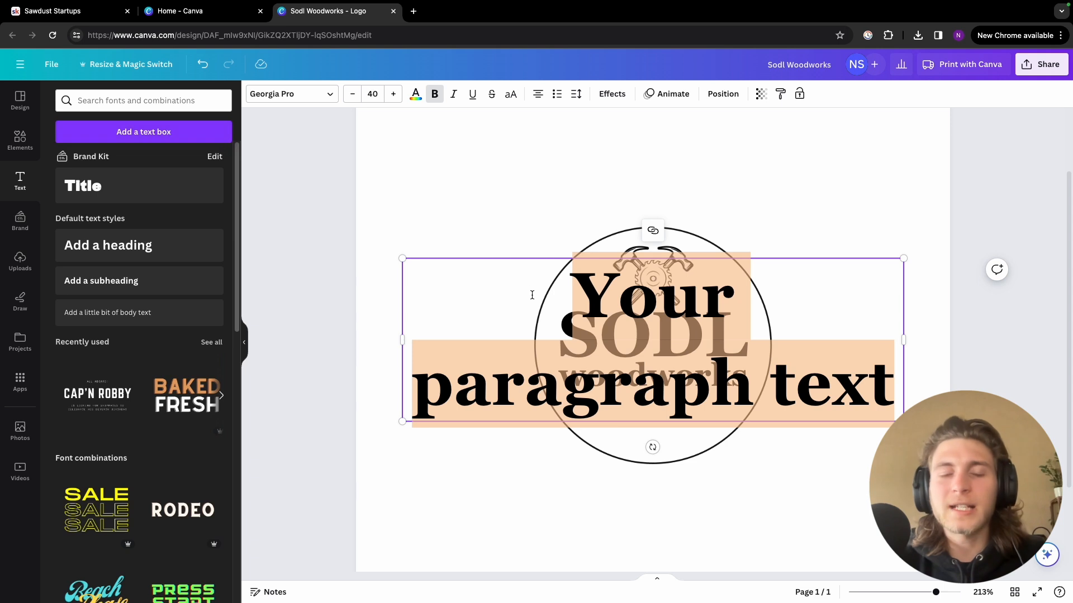
type("est.")
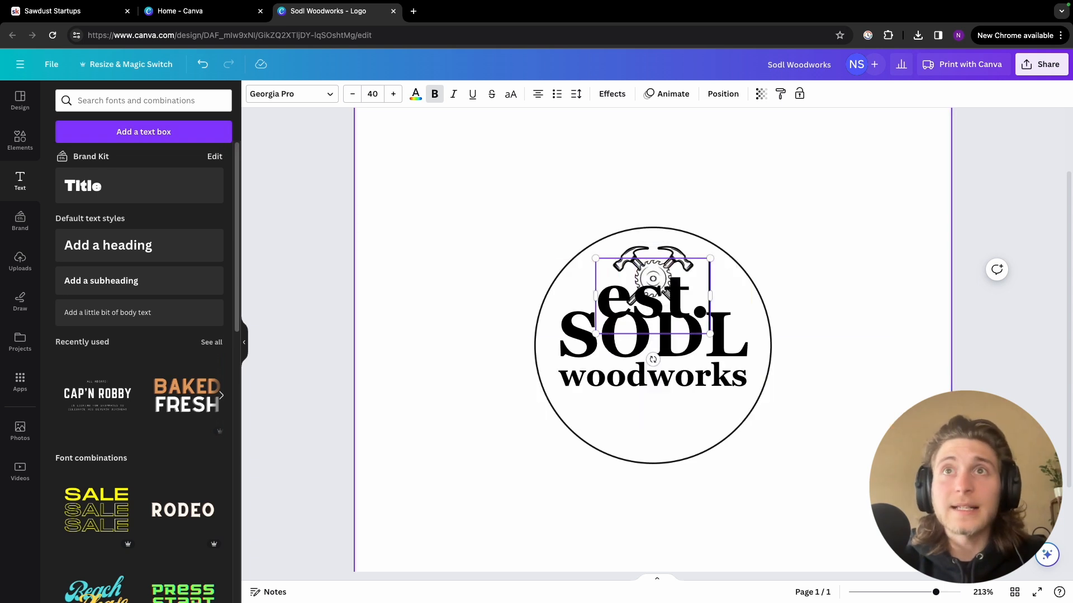
type(" 2024")
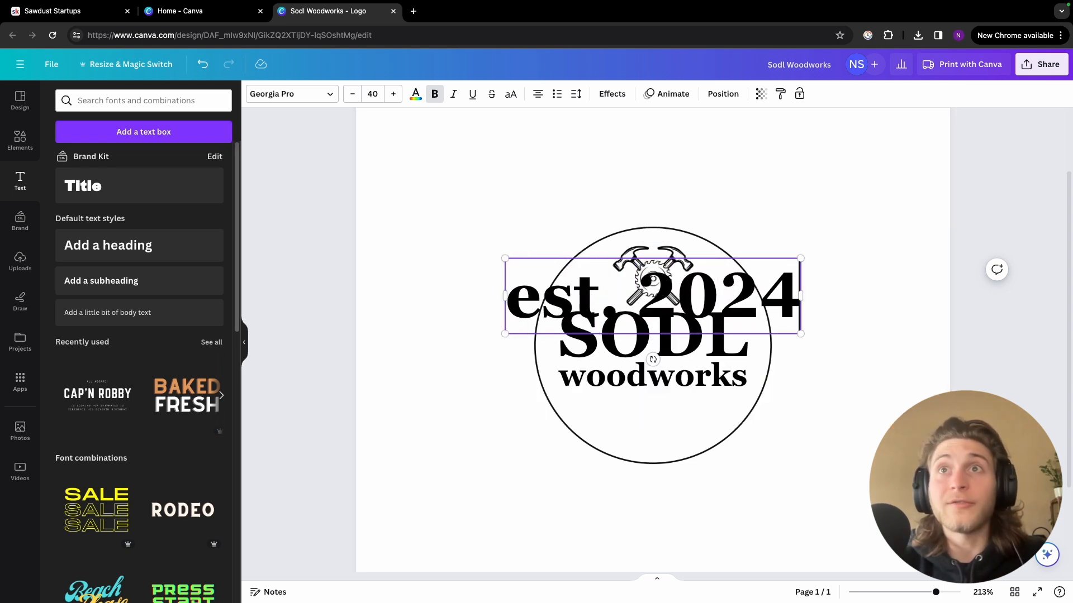
- Shrink the "est. 2024" text to size 8.7 and centre it just below woodworks inside the circle
left_click(352, 94)
left_click(352, 94)
left_click(352, 93)
left_click(352, 93)
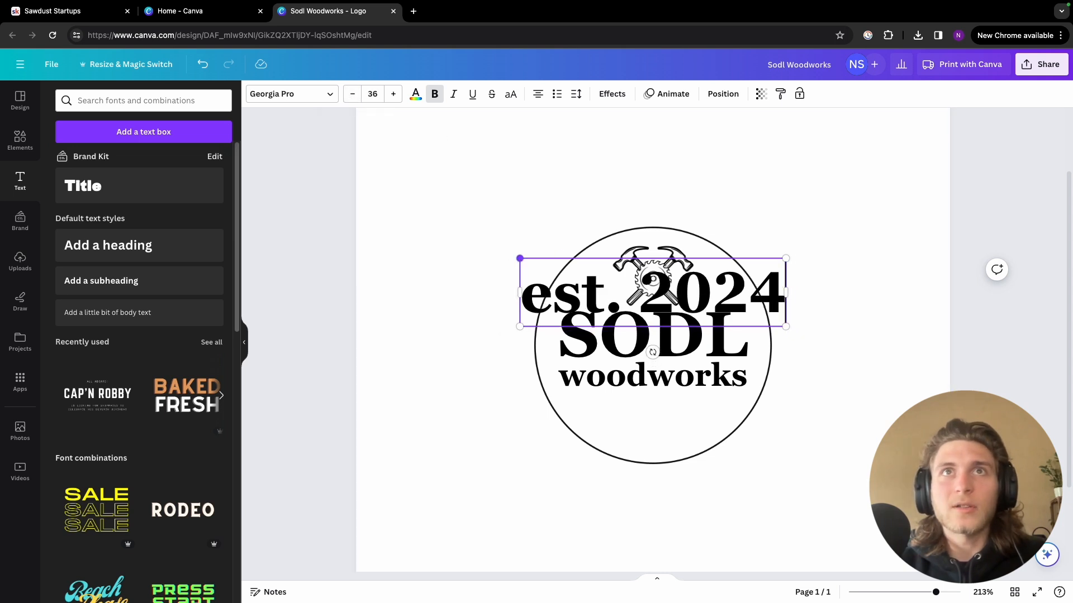
left_click_drag(520, 258, 676, 318)
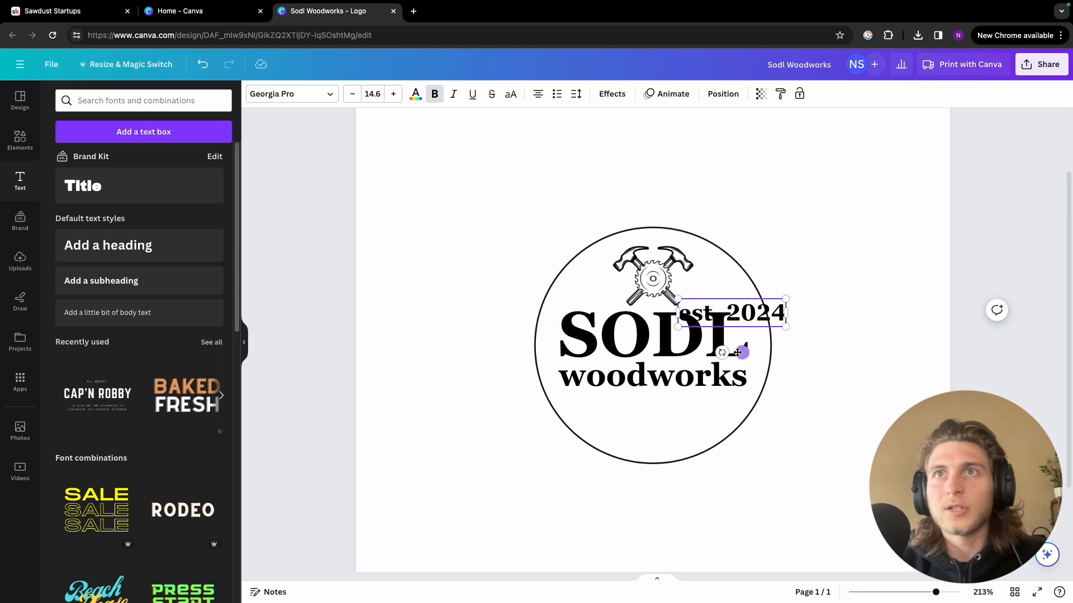
left_click_drag(741, 353, 668, 433)
left_click_drag(598, 412, 632, 402)
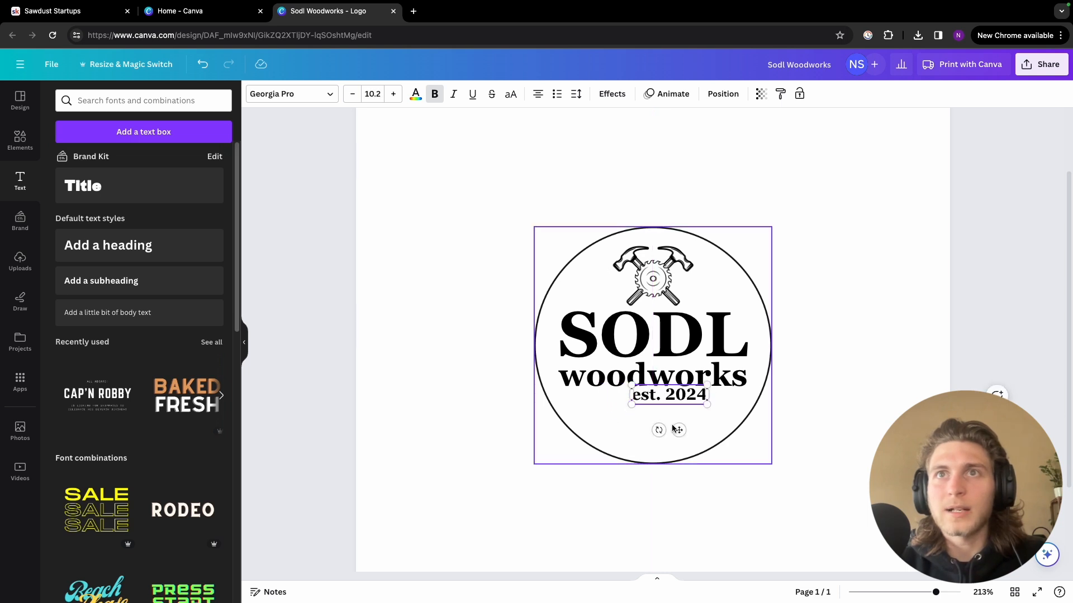
mouse_move(678, 429)
left_mouse_down()
mouse_move(658, 433)
mouse_move(623, 406)
mouse_move(664, 431)
left_mouse_up()
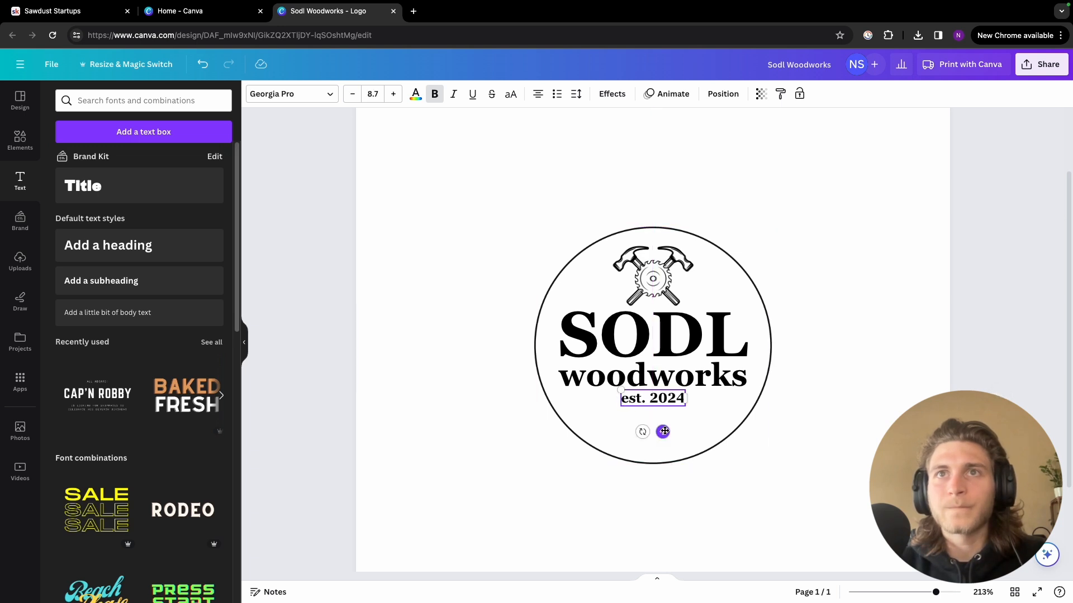
- Change the color of the "est. 2024" text to the custom dark grey #292929
triple_click(657, 398)
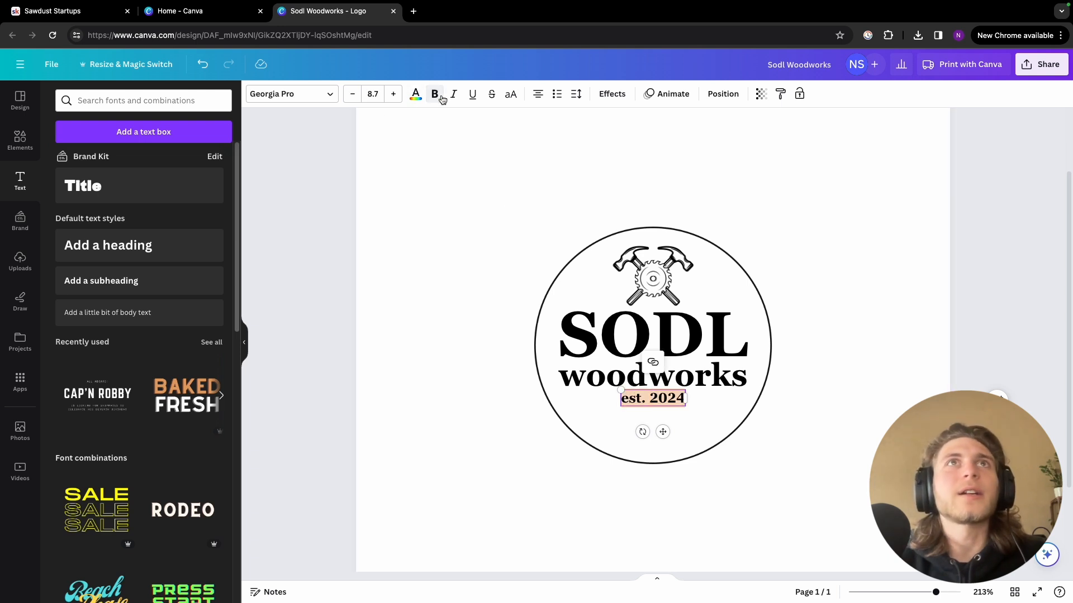
left_click(415, 94)
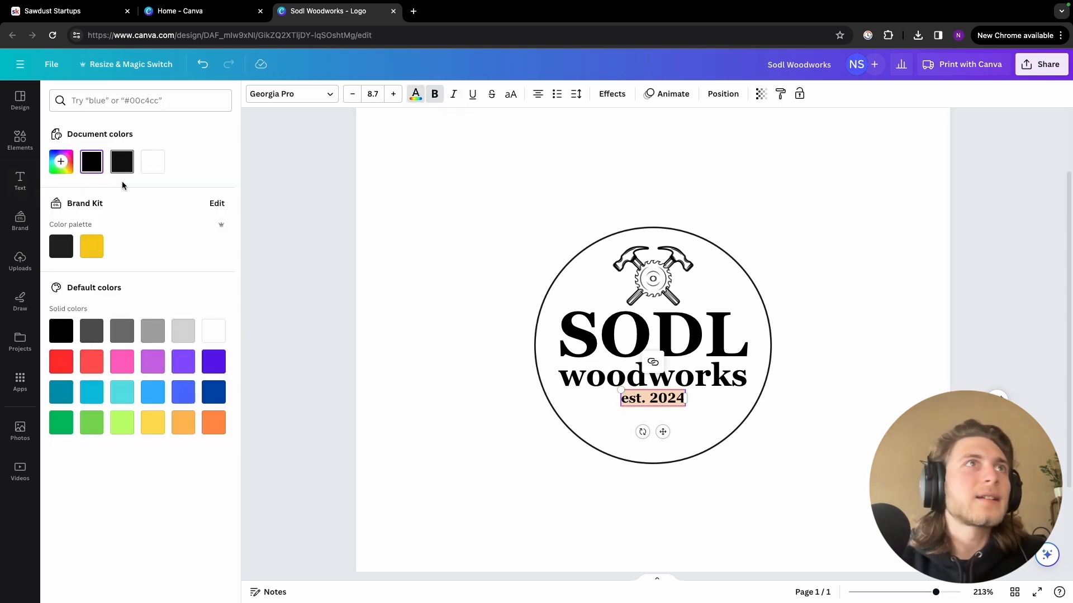
left_click(61, 162)
left_click_drag(74, 241, 61, 239)
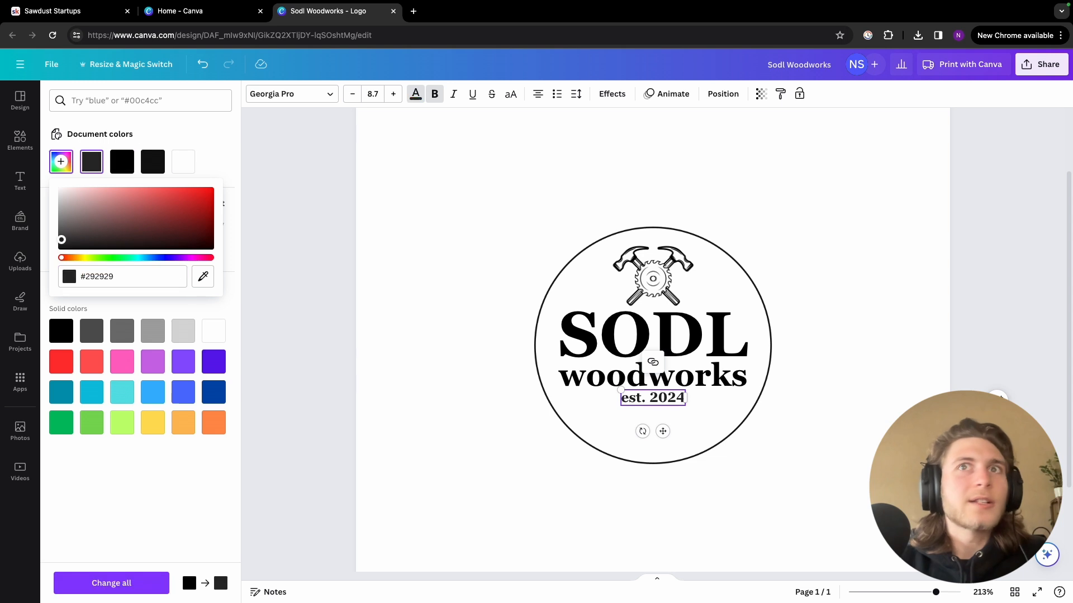
left_click(393, 213)
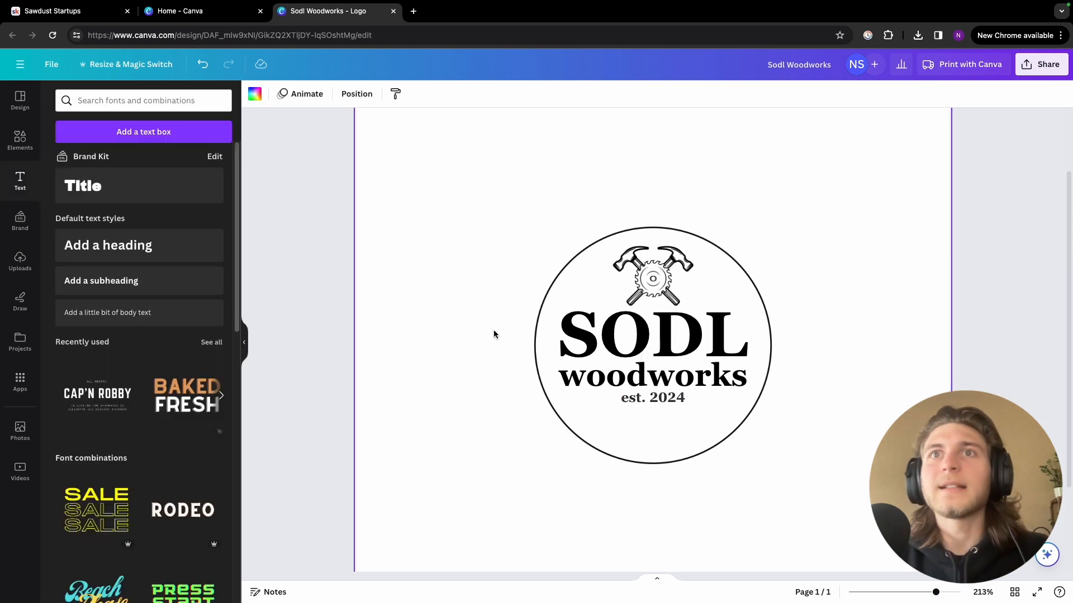
- Apply the Shadow text effect to the SODL woodworks text
left_click(666, 334)
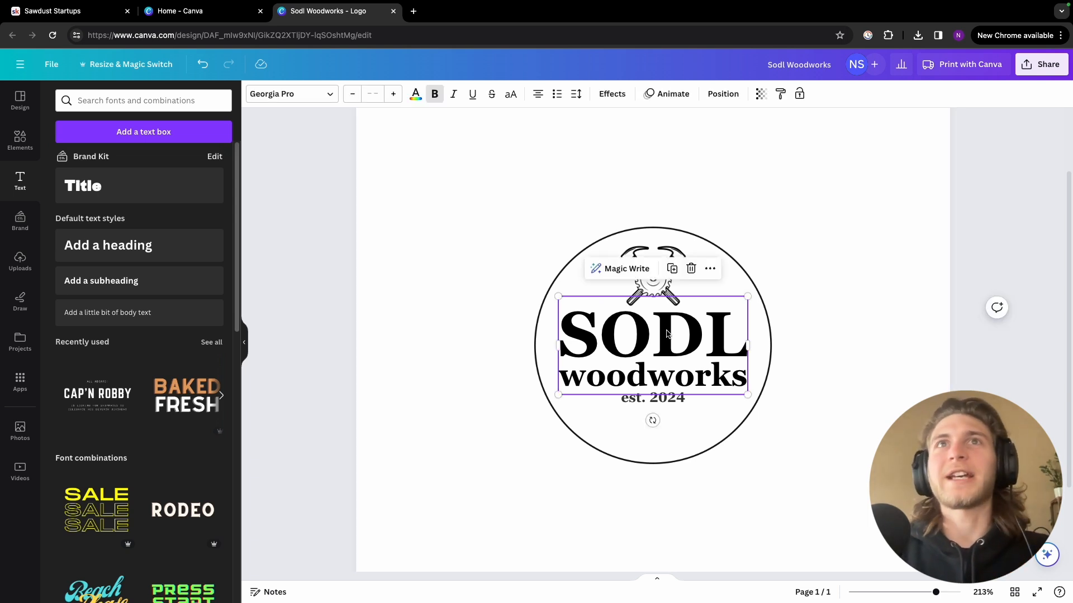
left_click(897, 308)
left_click(657, 339)
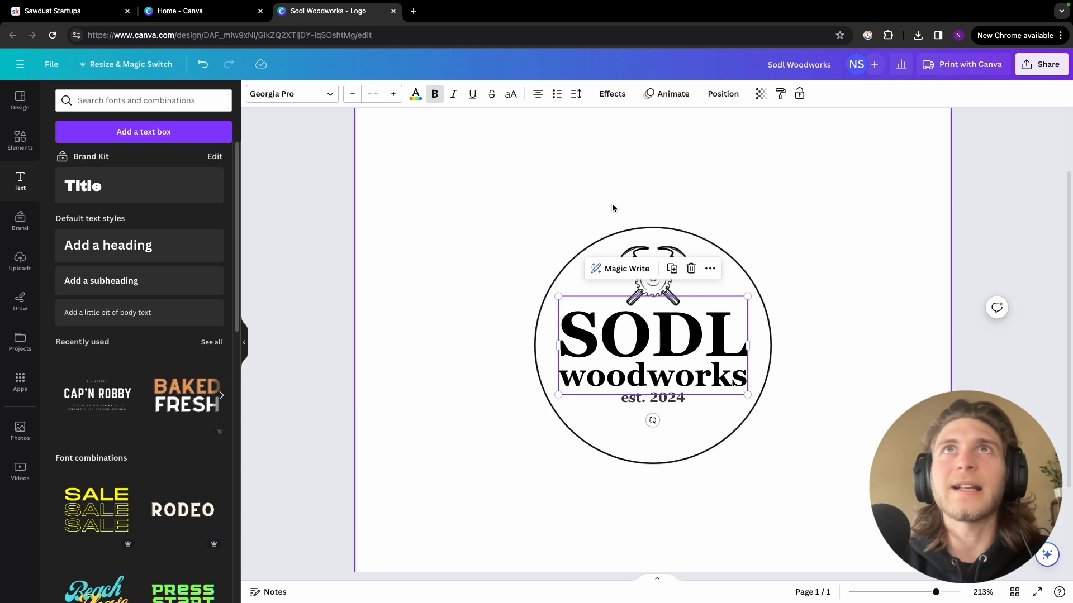
left_click(612, 95)
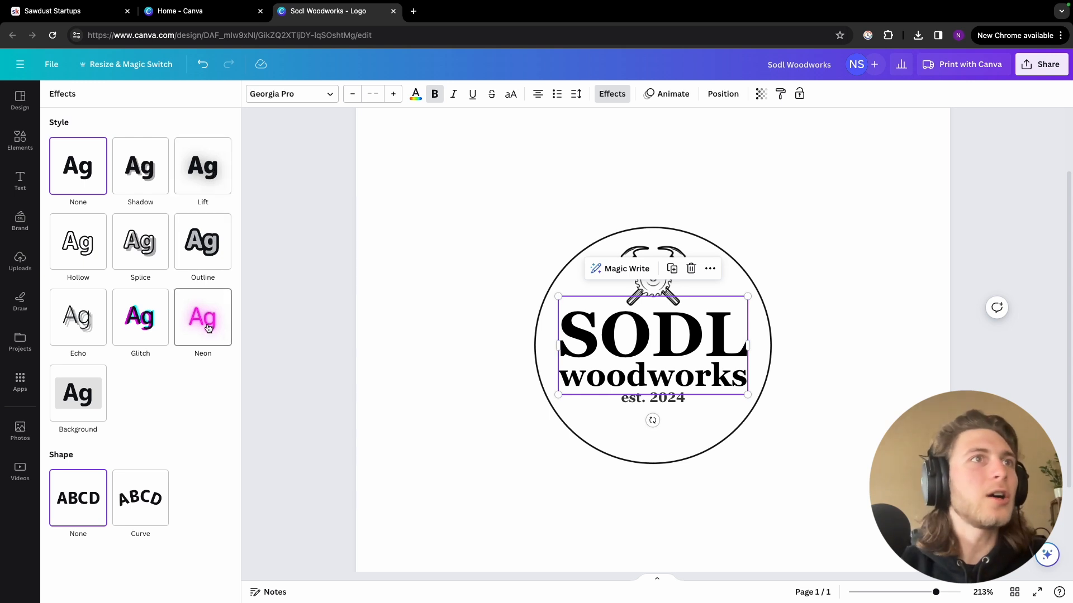
left_click(139, 180)
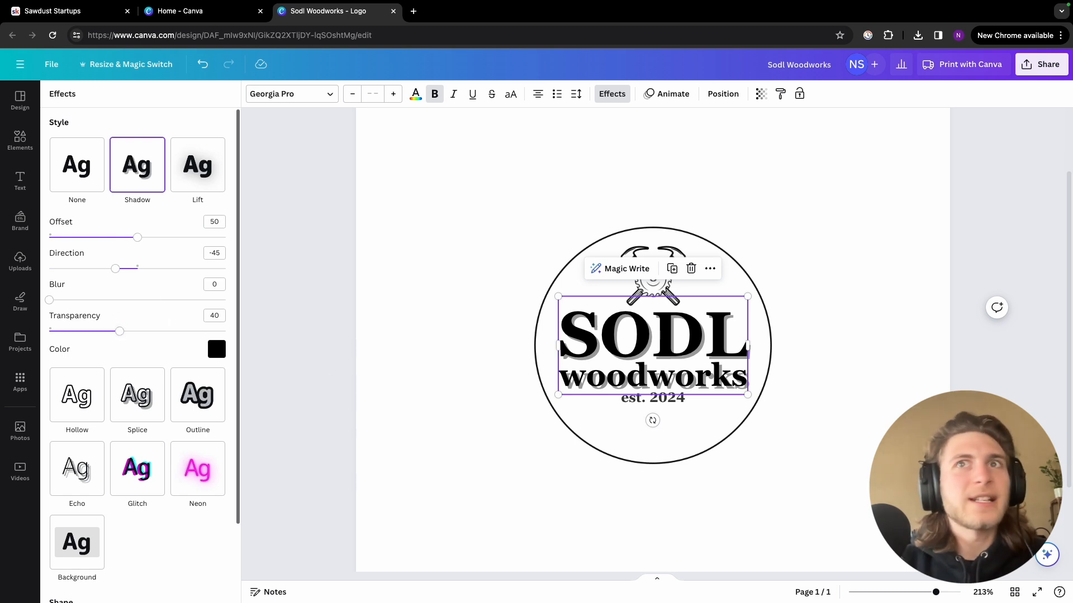
- Adjust the shadow of the SODL woodworks text to transparency 46, blur 26 and direction -56
left_click_drag(120, 331, 131, 362)
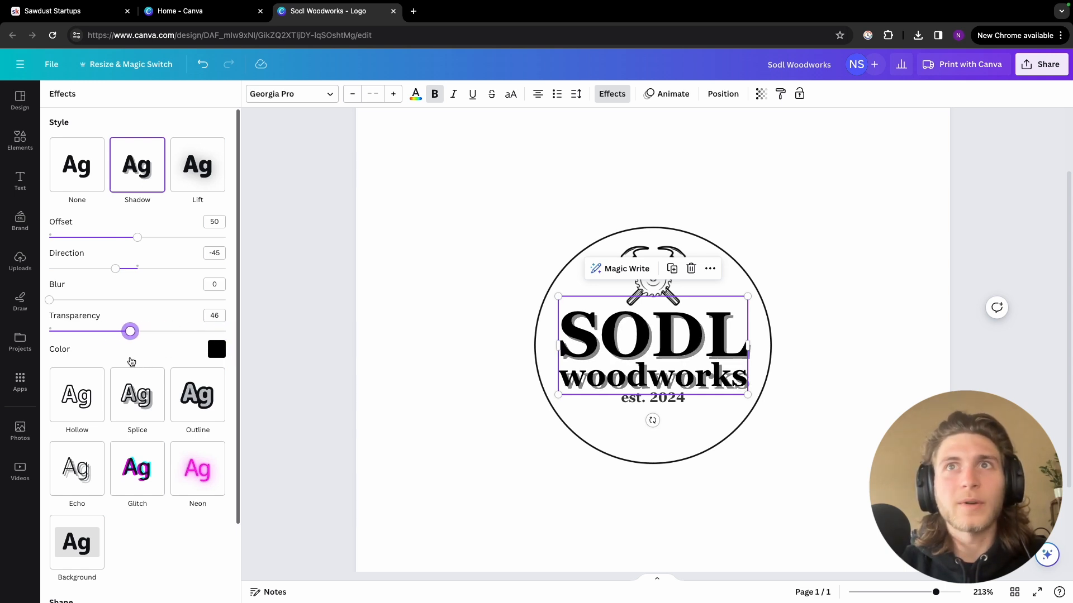
left_click_drag(54, 307, 96, 310)
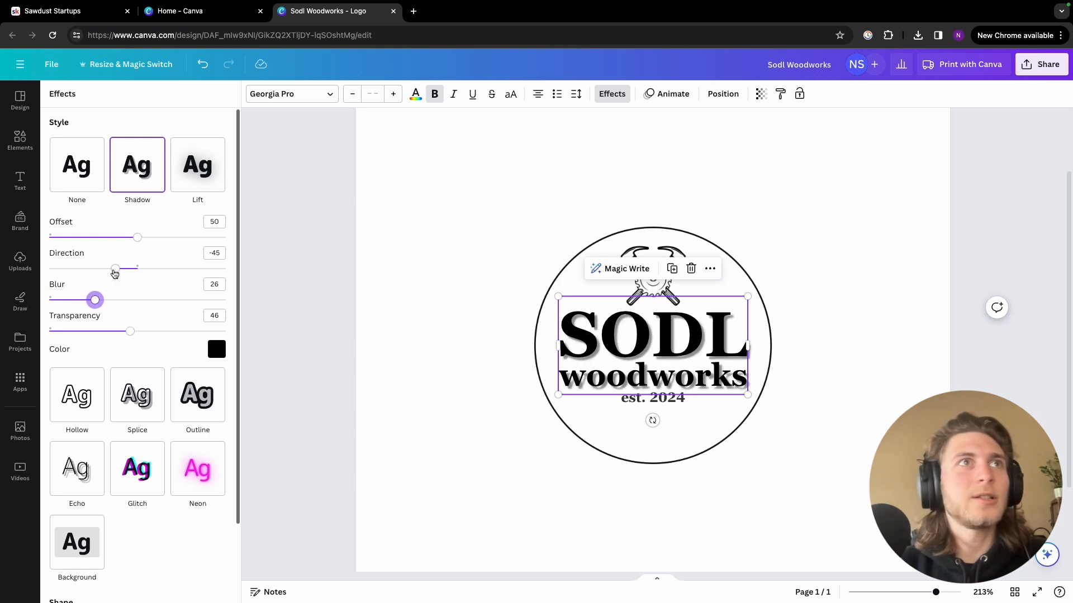
mouse_move(115, 274)
left_mouse_down()
mouse_move(69, 270)
mouse_move(163, 286)
mouse_move(111, 289)
left_mouse_up()
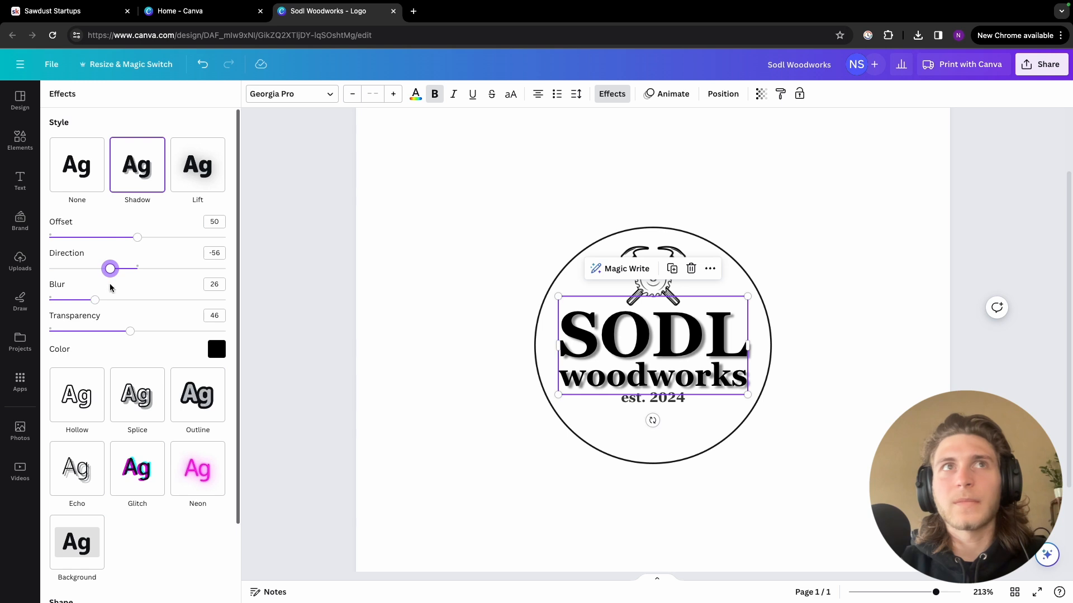
- Set the shadow offset of the SODL woodworks text to 39 and deselect the text
left_click_drag(136, 238, 119, 263)
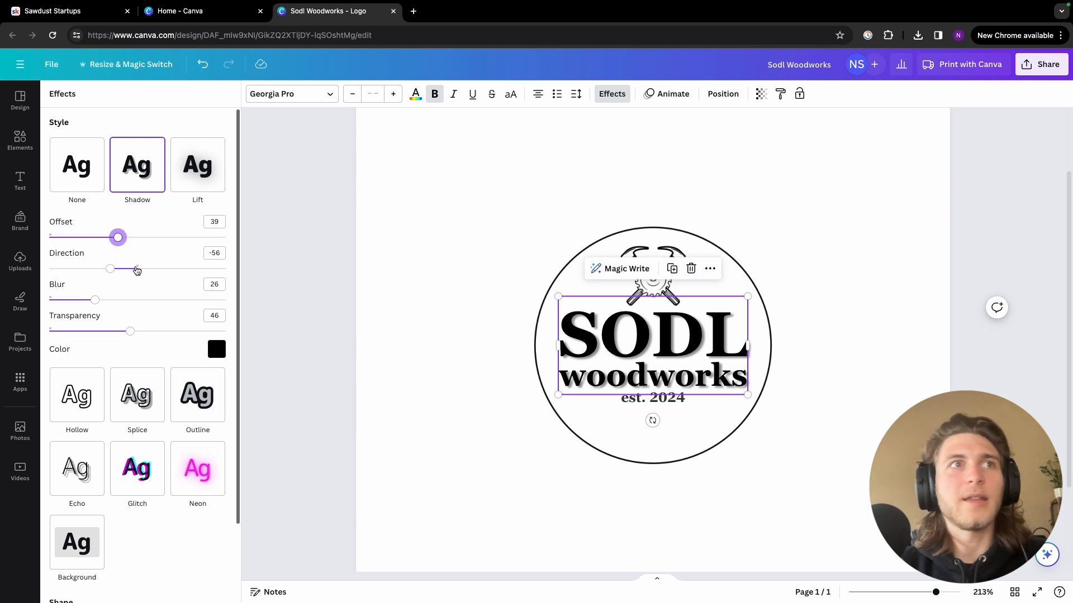
left_click(456, 248)
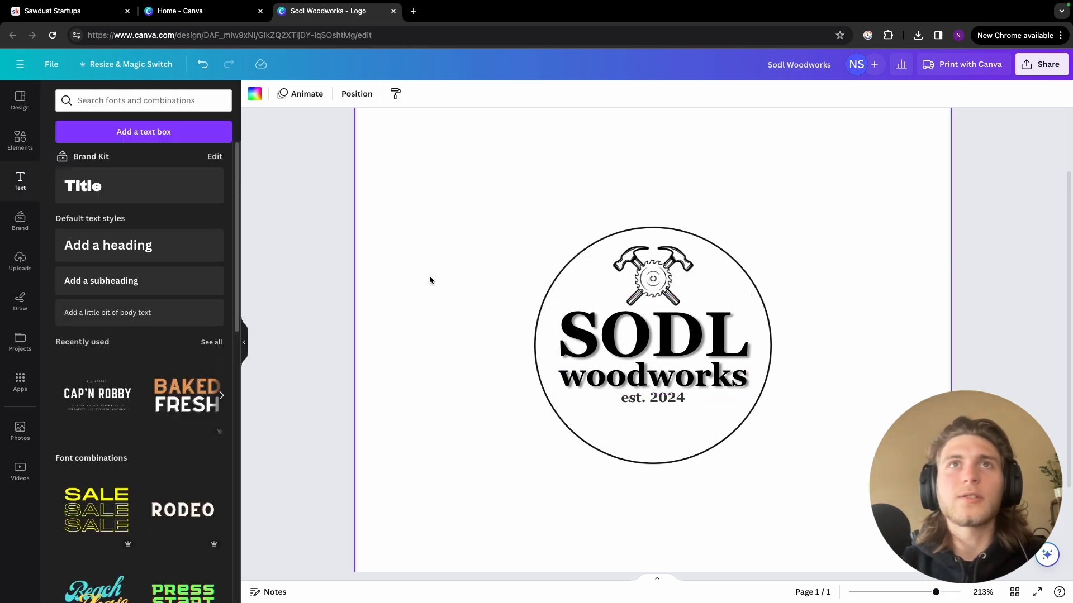
left_click(313, 297)
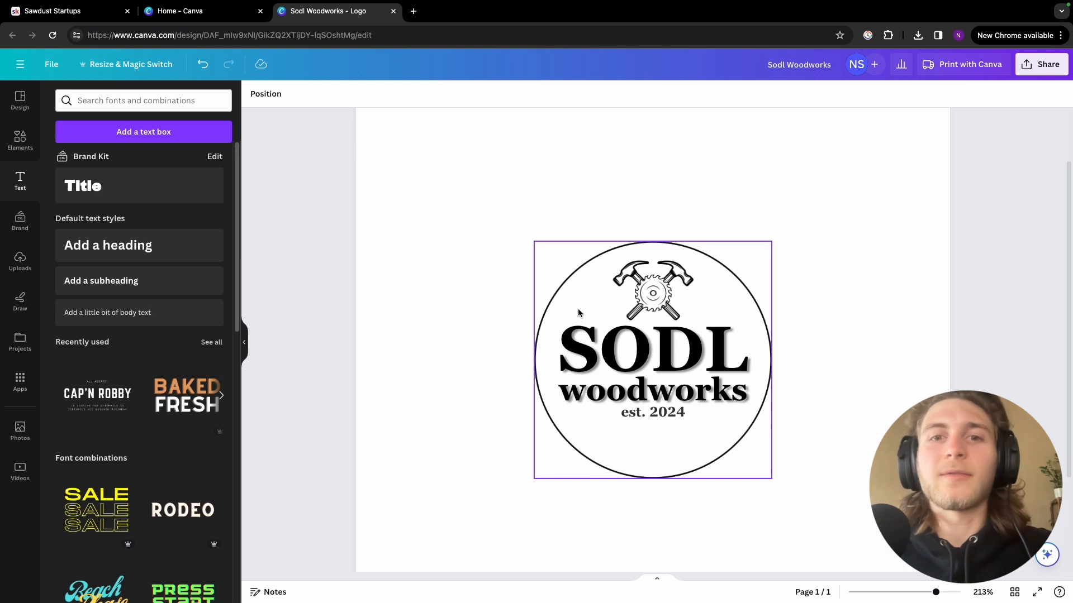
scroll(687, 346, "down", 3)
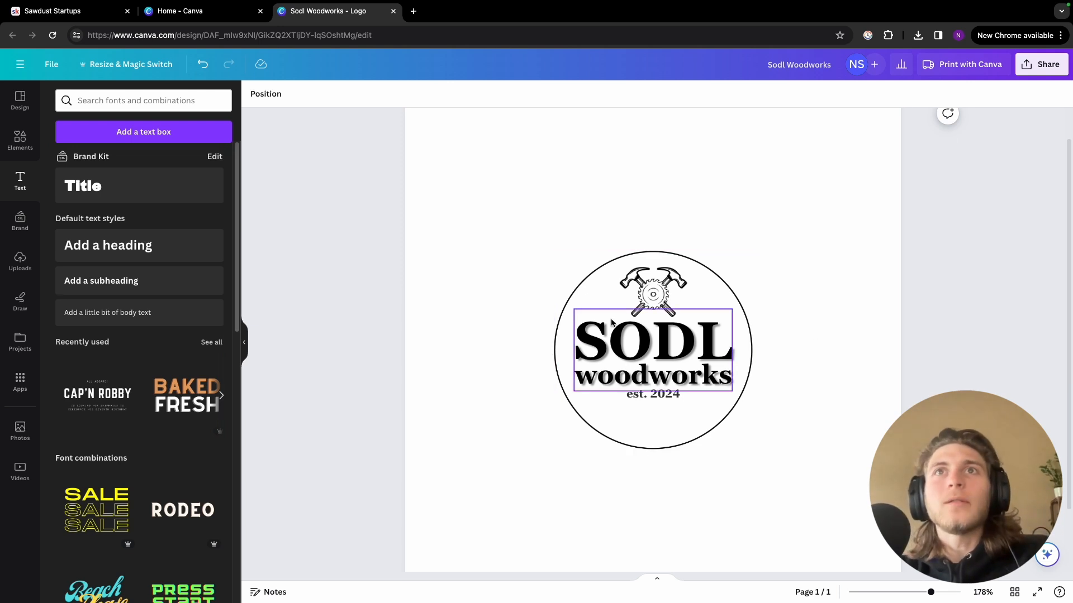
scroll(642, 313, "up", 1)
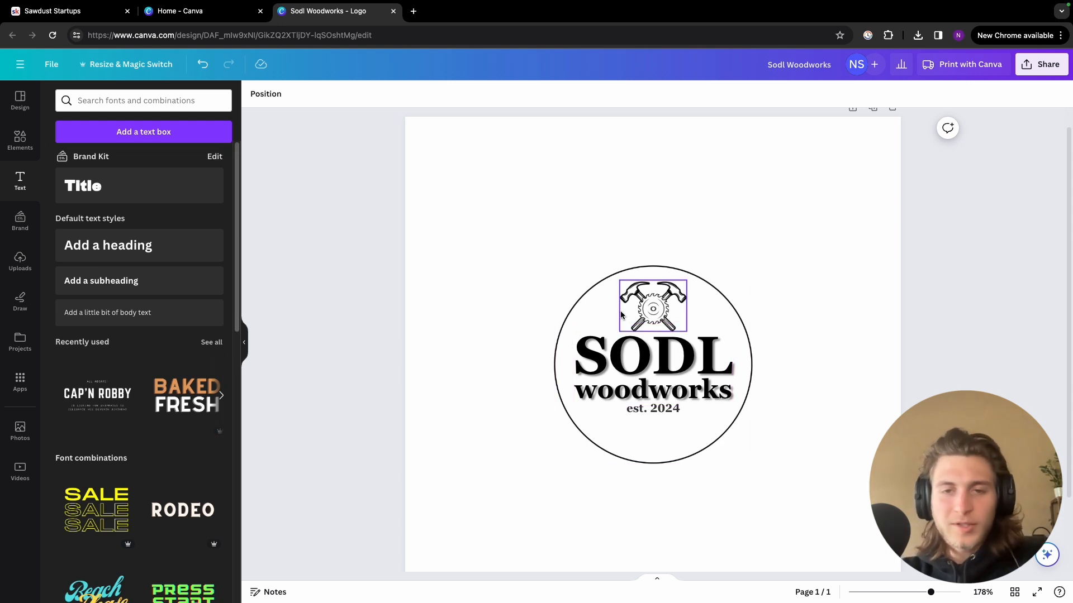
- Recolor the thin ring and the crossed hammers and saw graphic white
left_click(735, 307)
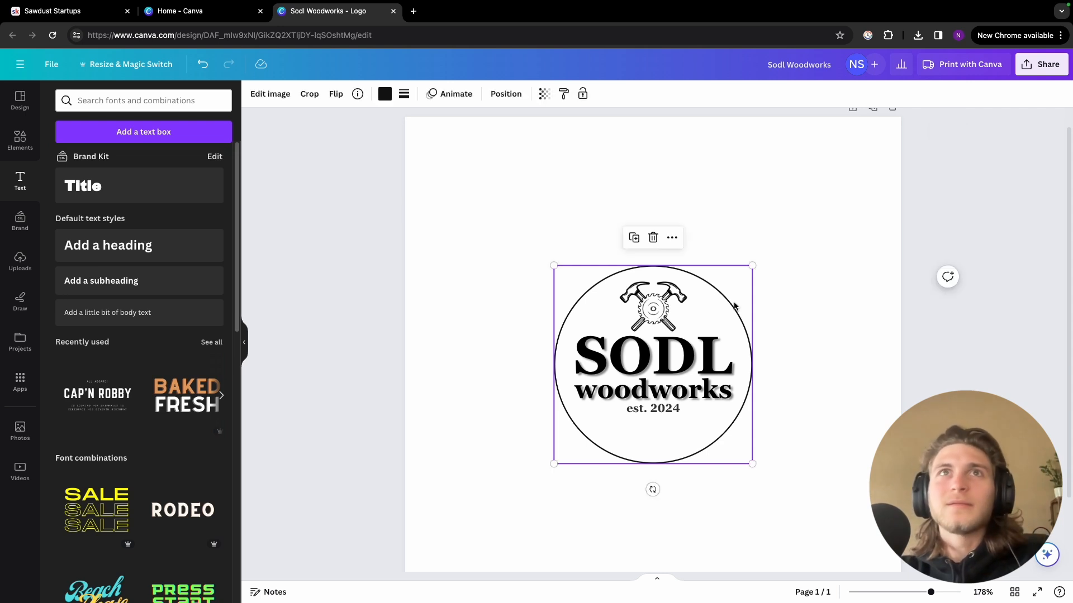
left_click(385, 94)
left_click(214, 329)
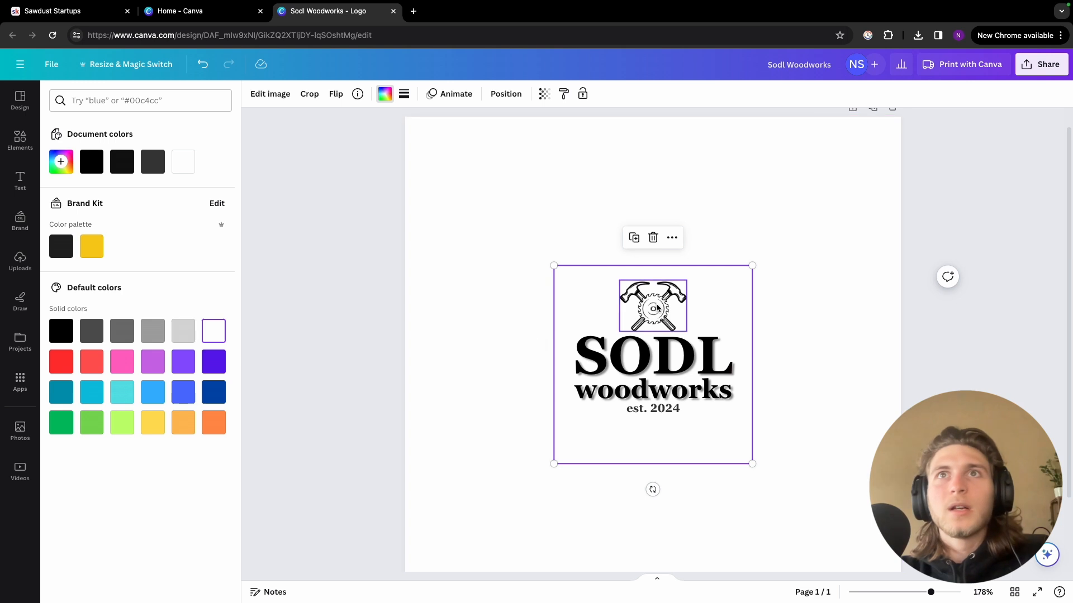
left_click(656, 304)
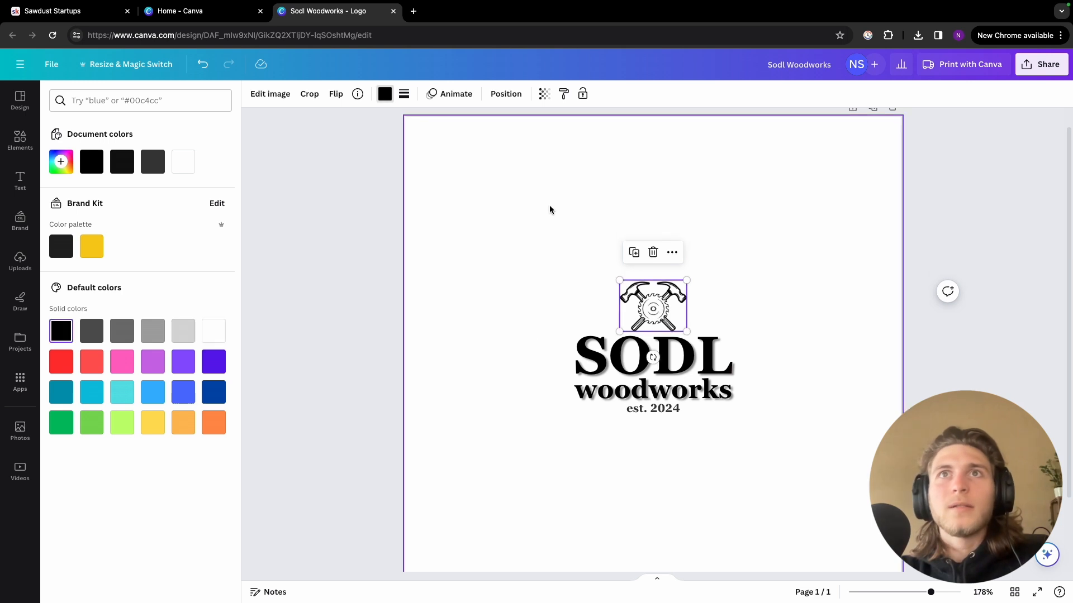
left_click(209, 340)
- Recolor the SODL woodworks text and the est. 2024 text white
left_click(648, 354)
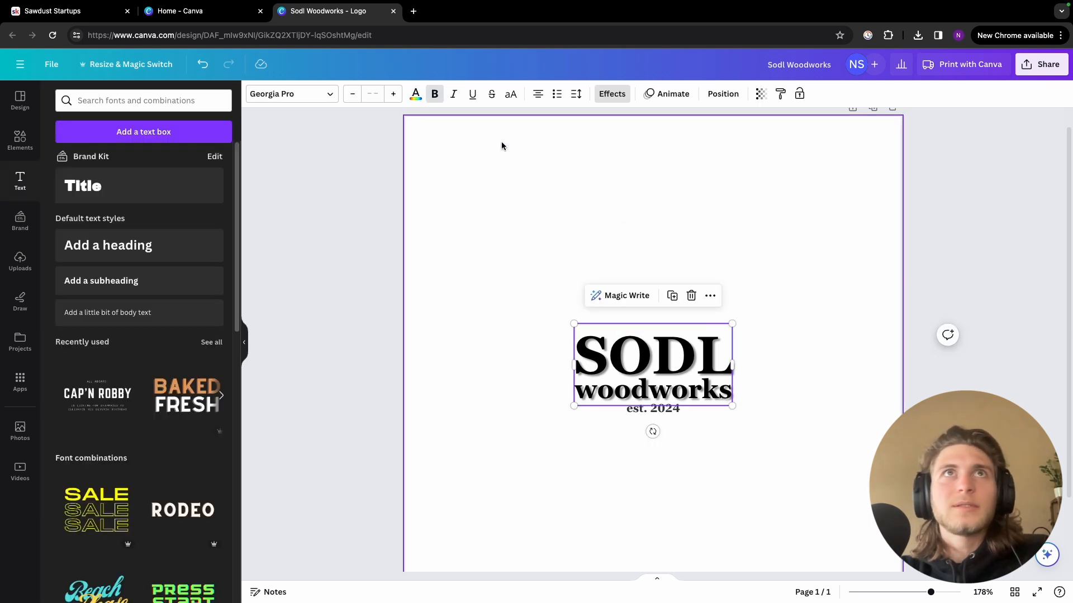
left_click(415, 93)
left_click(214, 330)
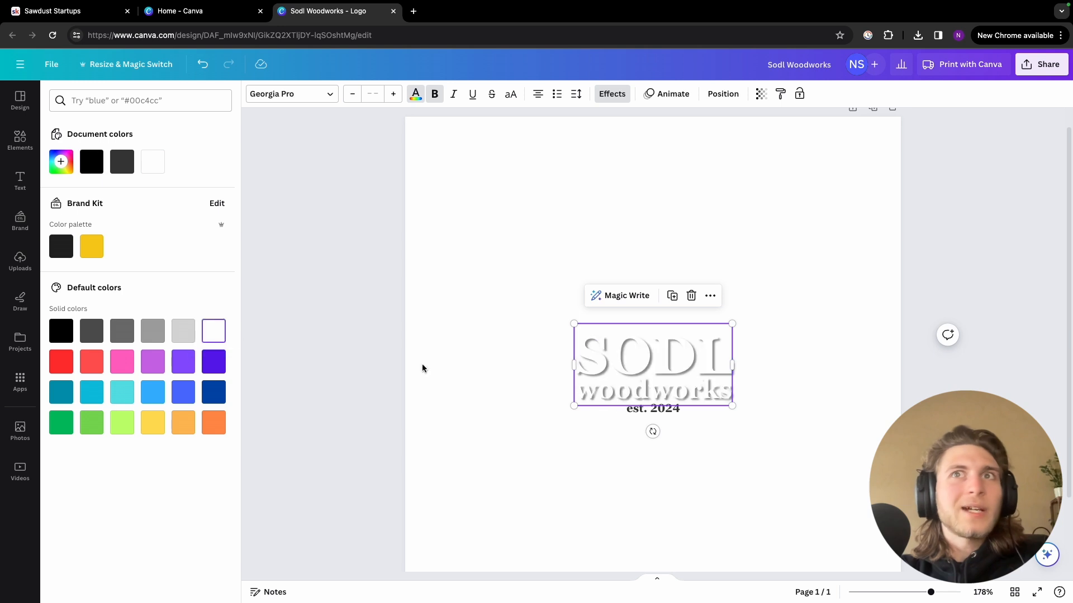
left_click(669, 411)
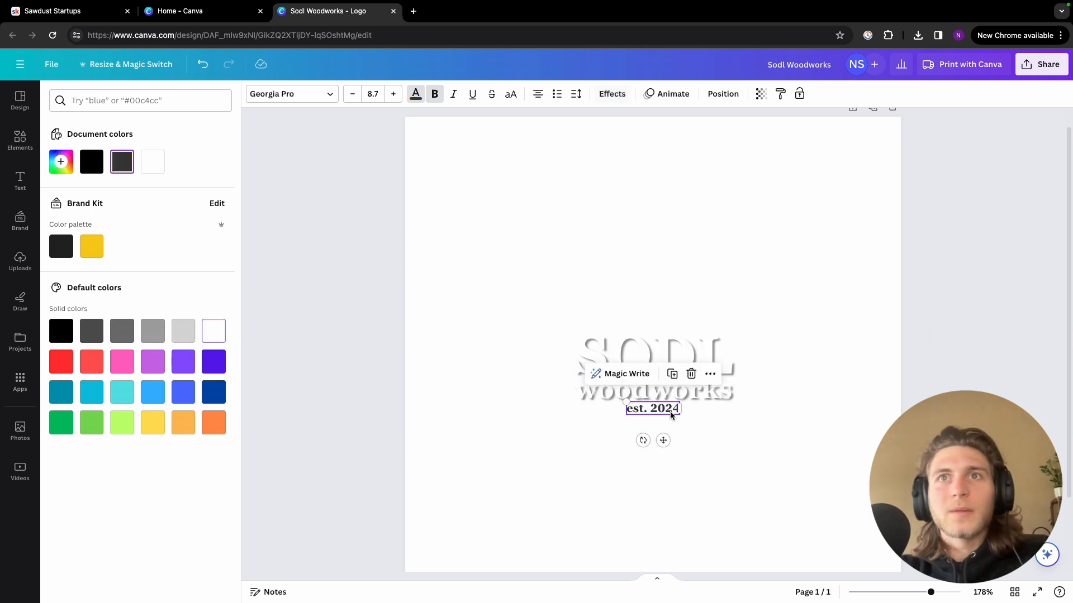
left_click(433, 94)
left_click(415, 95)
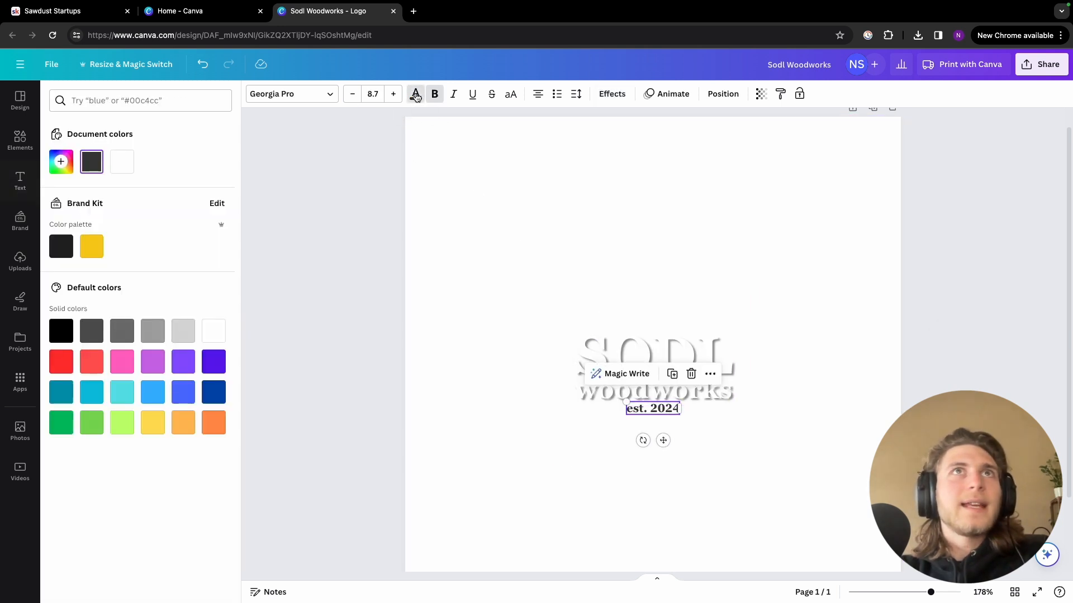
left_click(123, 162)
left_click(336, 384)
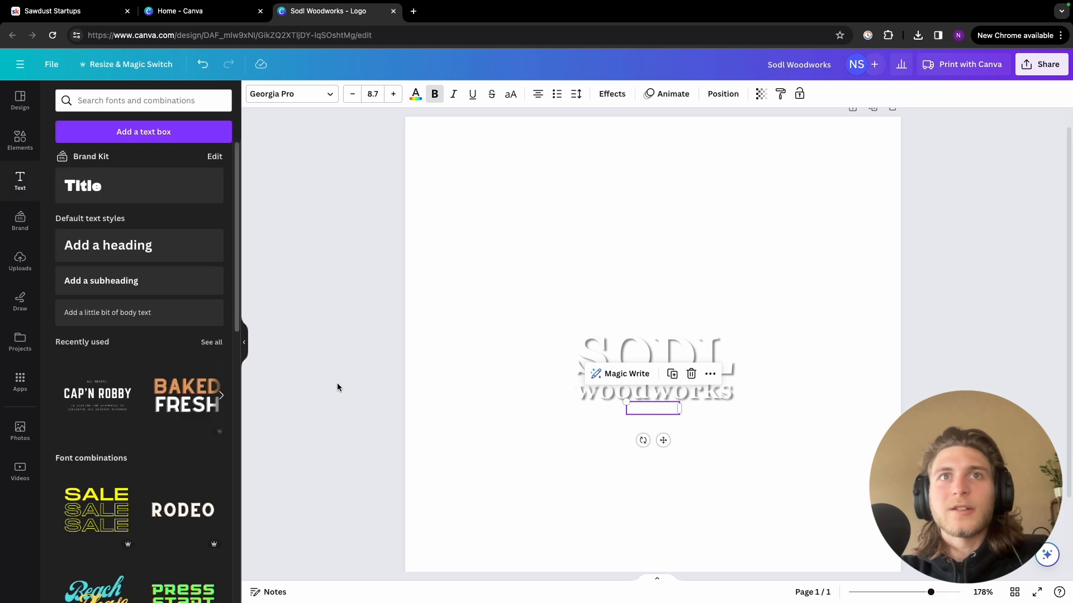
- Set the page background to solid black to preview the white version of the logo
left_click(881, 139)
left_click(255, 94)
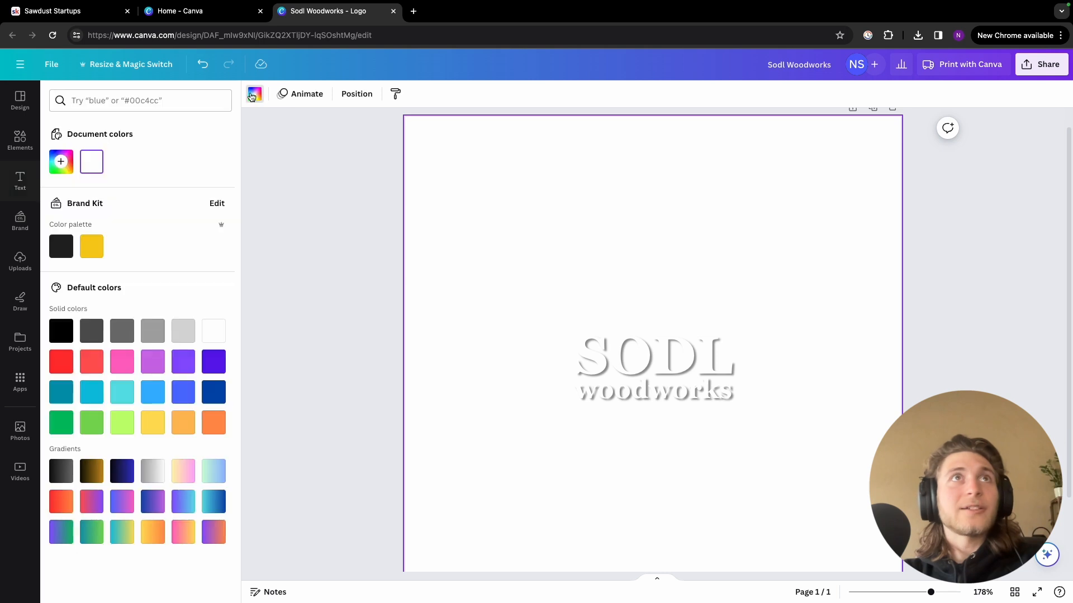
left_click(62, 336)
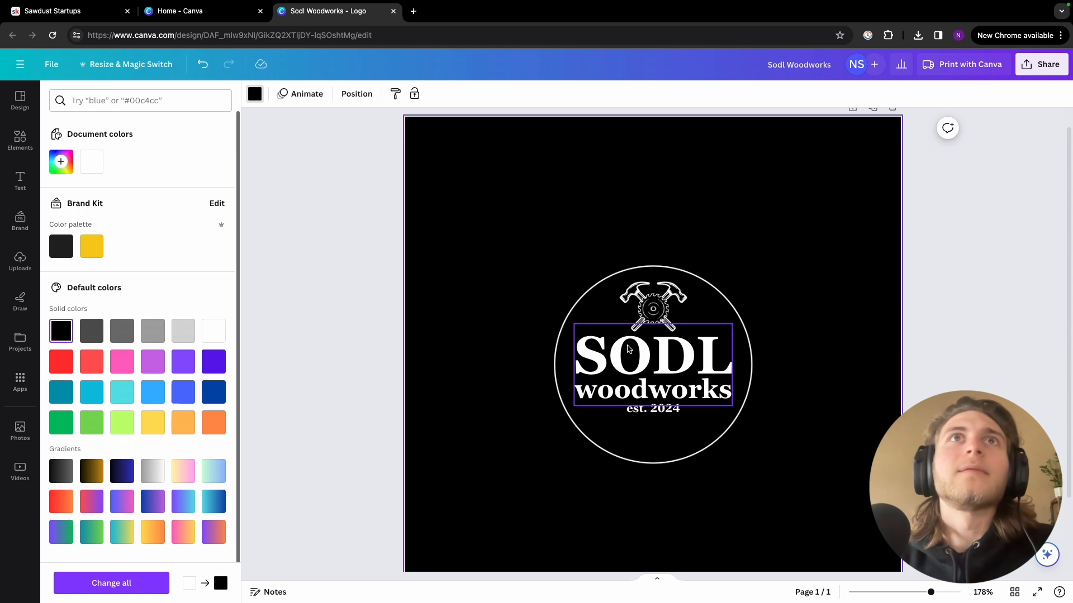
- Try pink, purple, yellow and lime green page backgrounds behind the white logo, ending on black
left_click(122, 361)
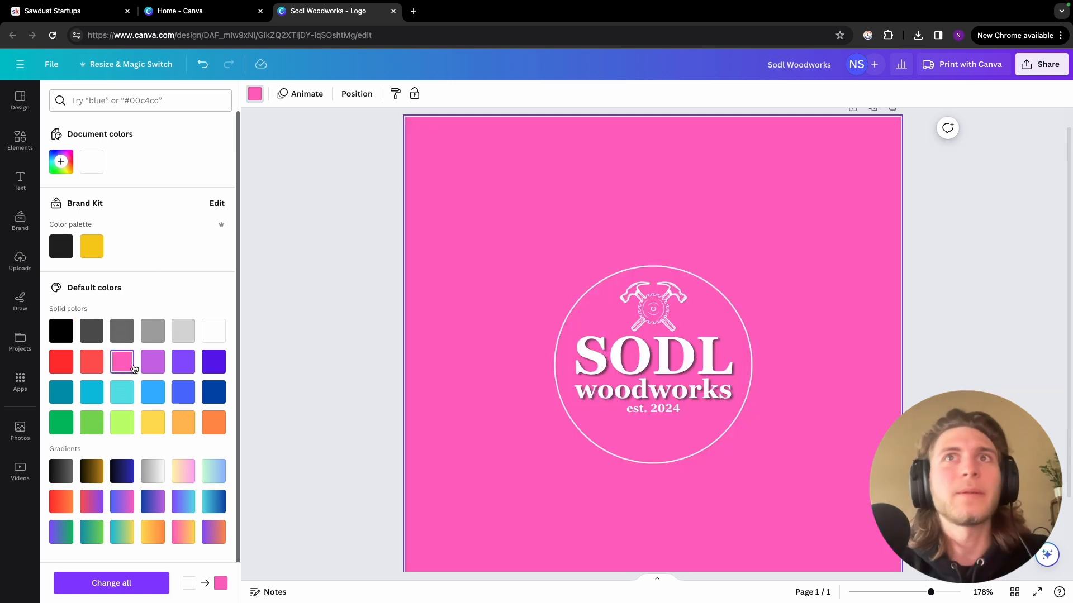
left_click(183, 361)
left_click(152, 422)
left_click(116, 425)
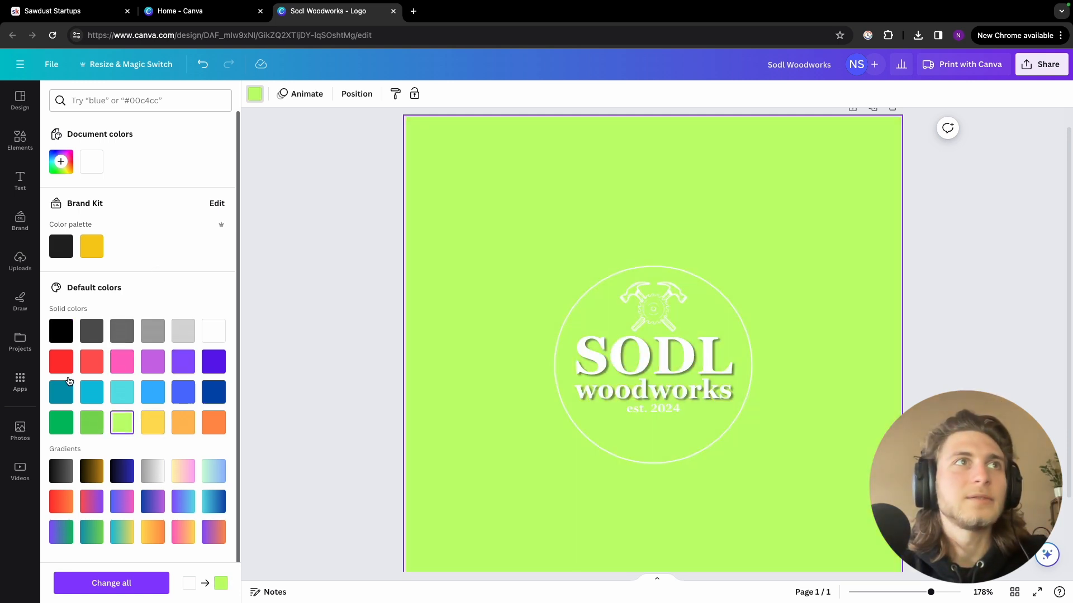
left_click(61, 331)
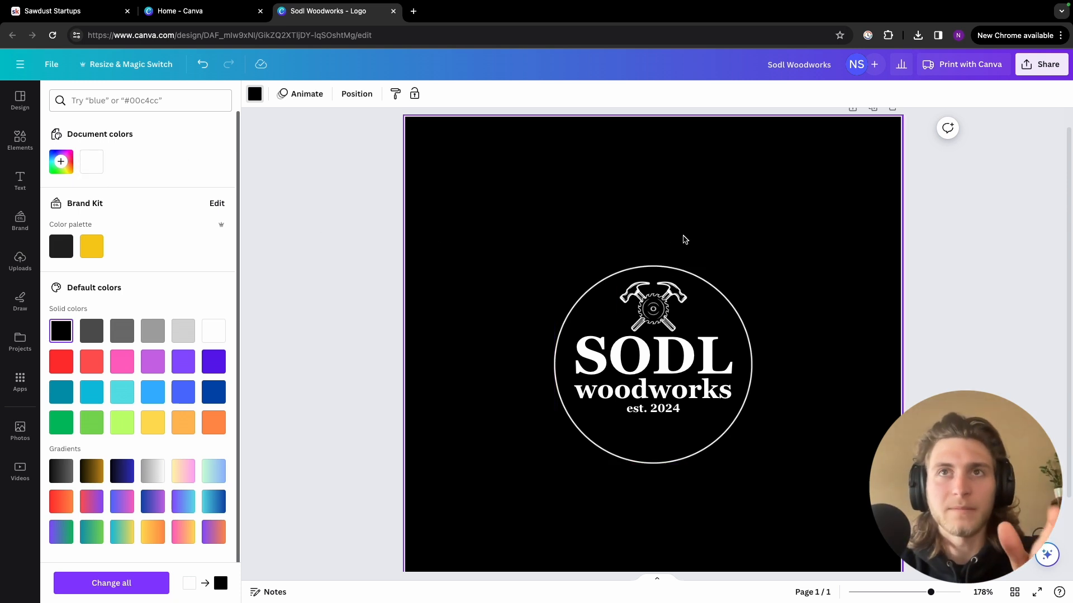
- Recolor the ring, the crossed hammers and saw graphic, and the SODL woodworks text black
left_click(714, 285)
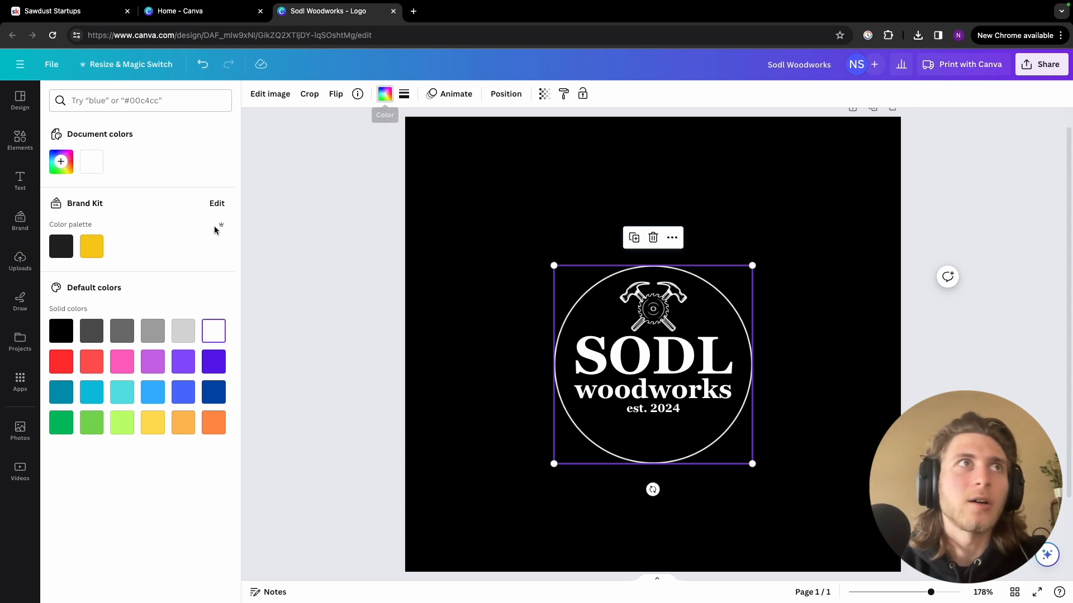
left_click(61, 330)
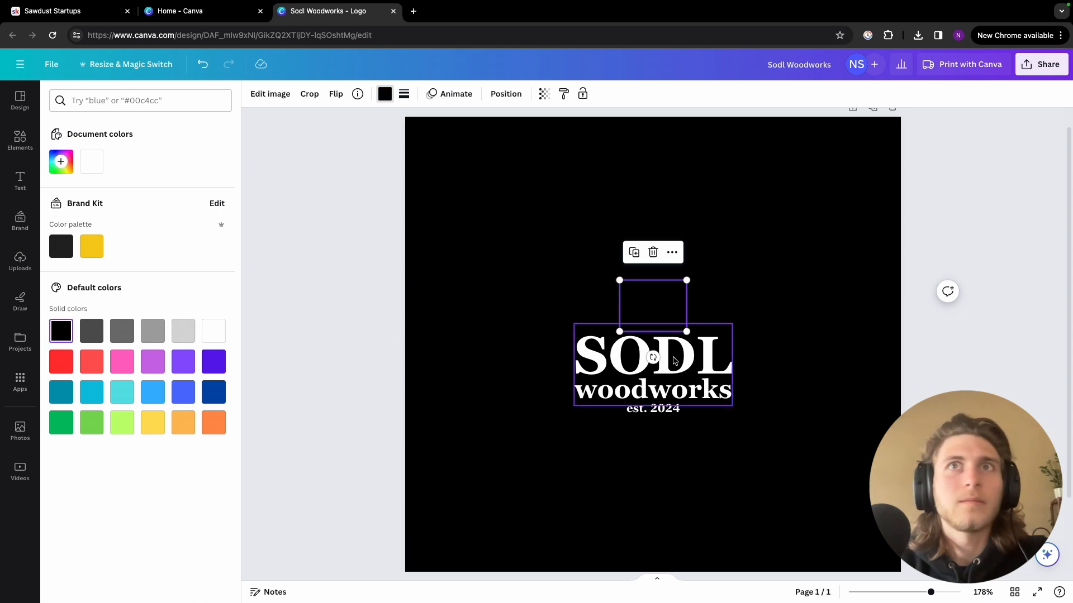
left_click(652, 354)
left_click(415, 95)
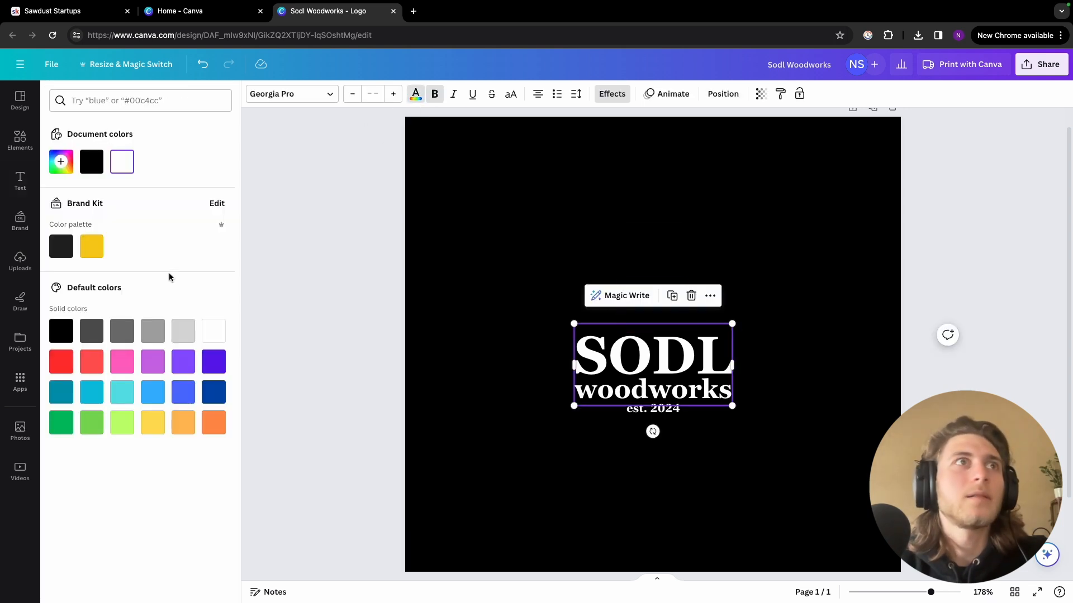
left_click(61, 330)
- Recolor the est. 2024 text solid black
left_click(670, 407)
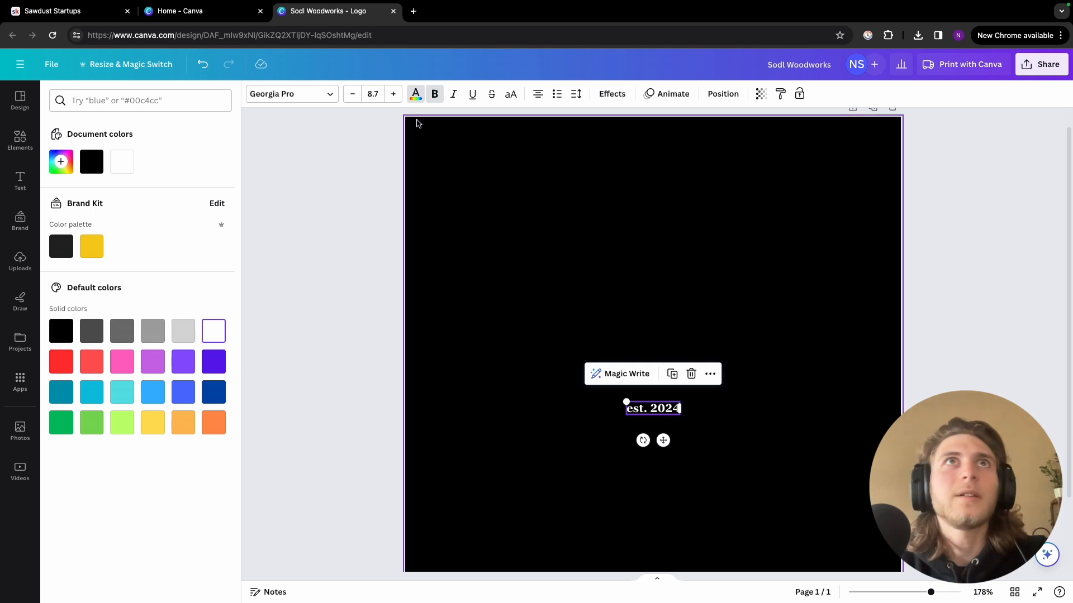
left_click(415, 94)
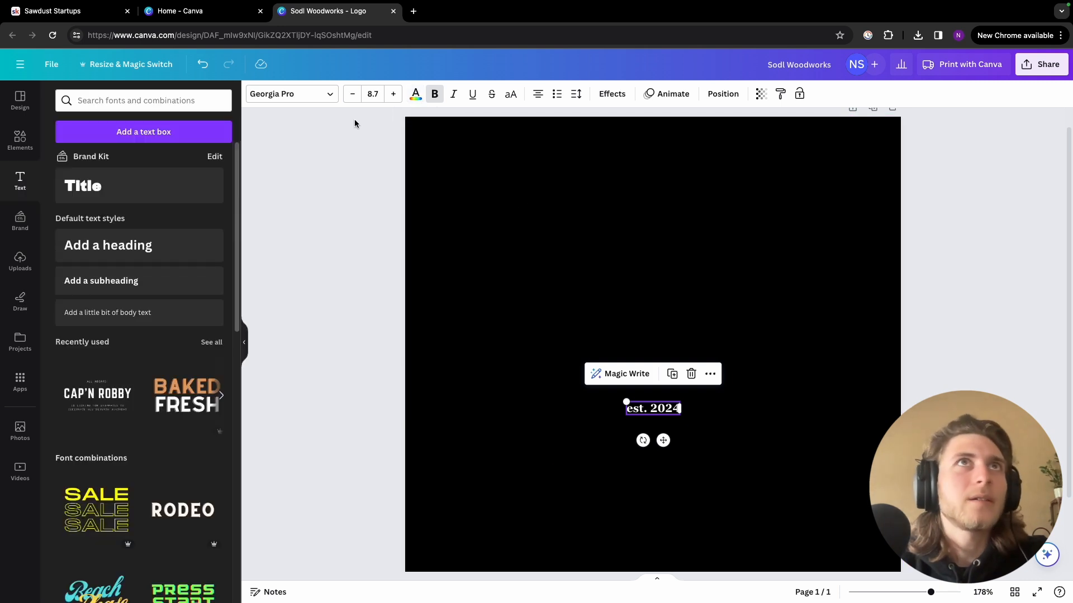
left_click(415, 94)
left_click(62, 330)
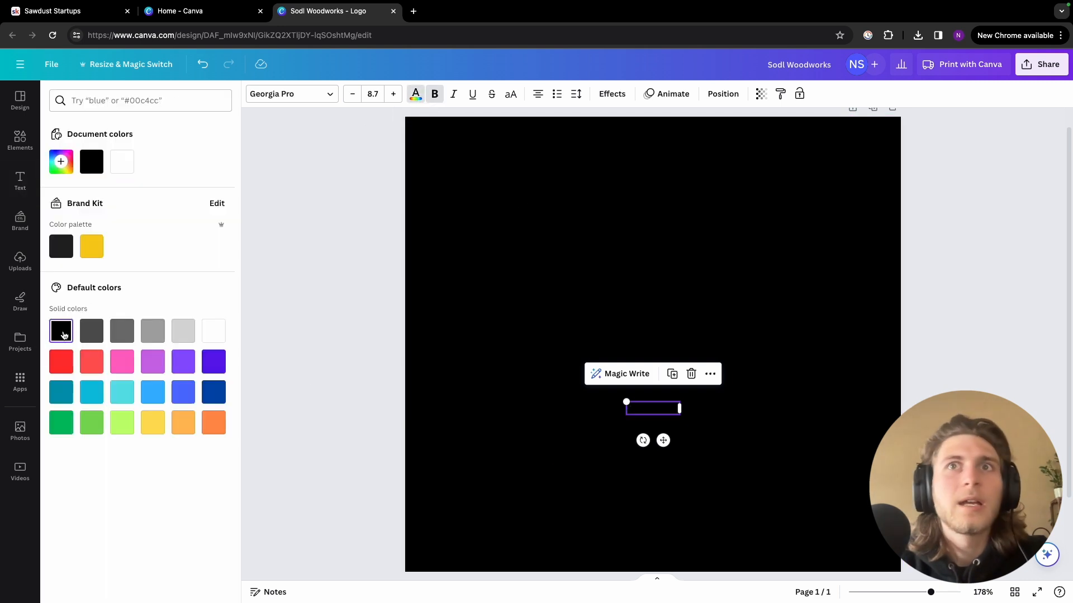
- Set the page background back to white
left_click(435, 225)
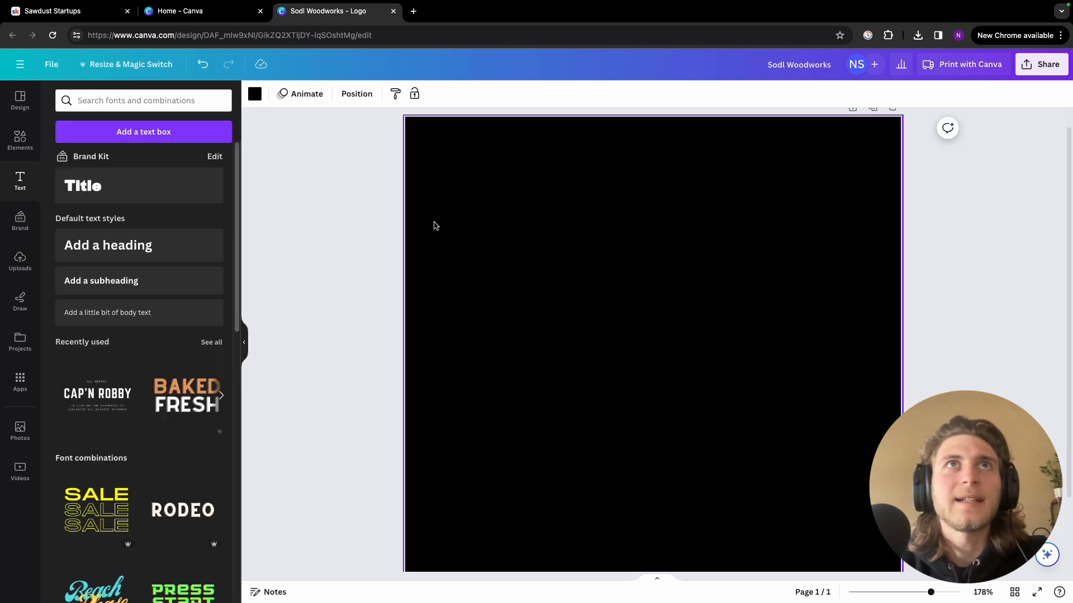
left_click(255, 94)
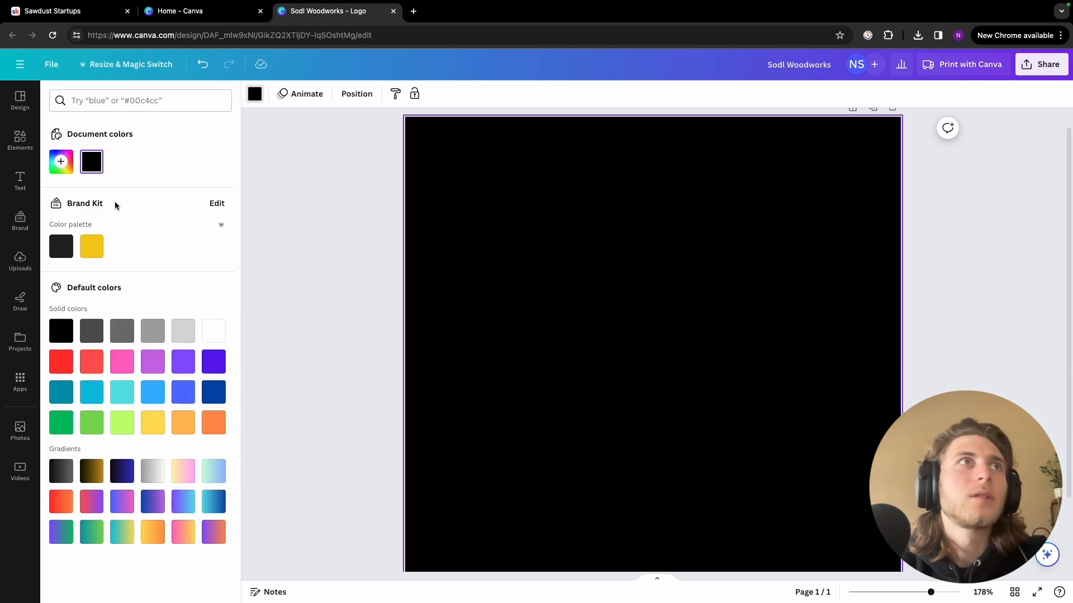
left_click(213, 330)
left_click(394, 255)
scroll(947, 393, "down", 1)
scroll(946, 393, "down", 1)
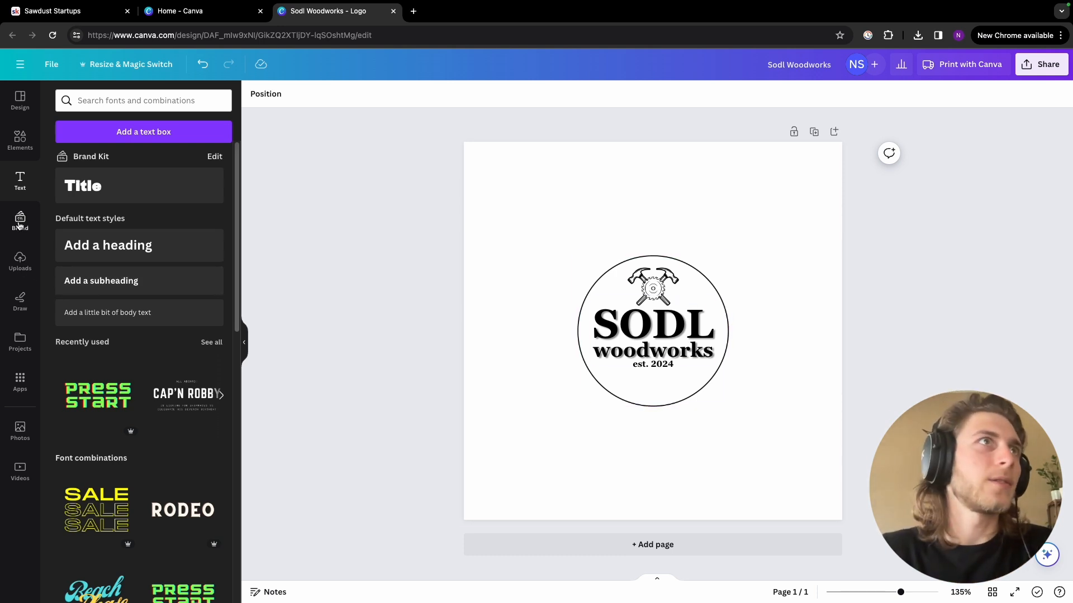
- Add the solid circular saw blade graphic from the Saw graphics results and centre it over the ring
left_click(19, 162)
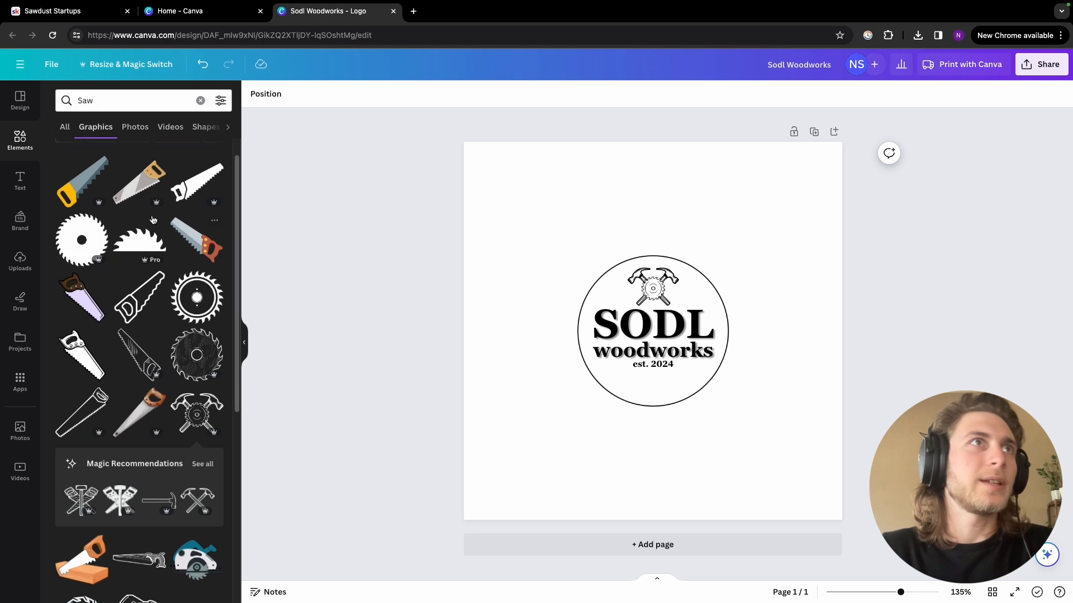
scroll(174, 398, "down", 2)
scroll(174, 399, "down", 3)
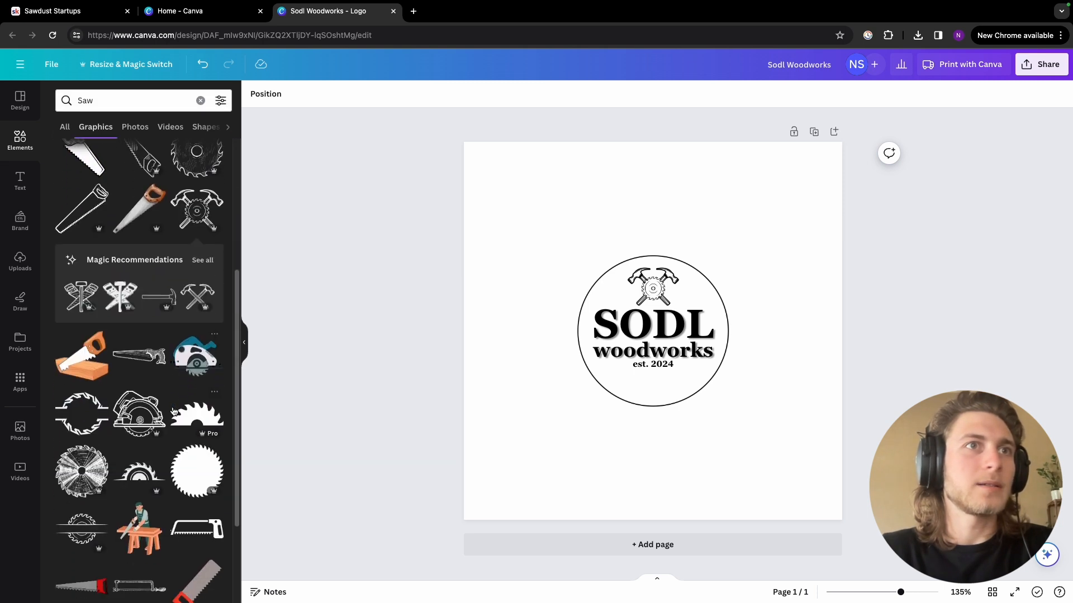
left_click(197, 467)
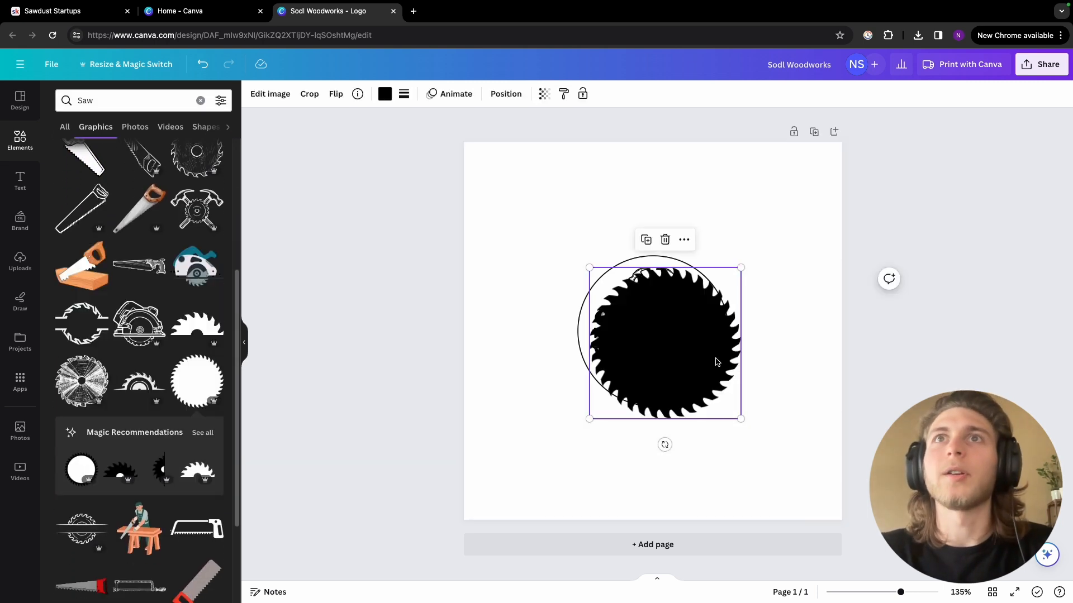
left_click_drag(705, 395, 694, 380)
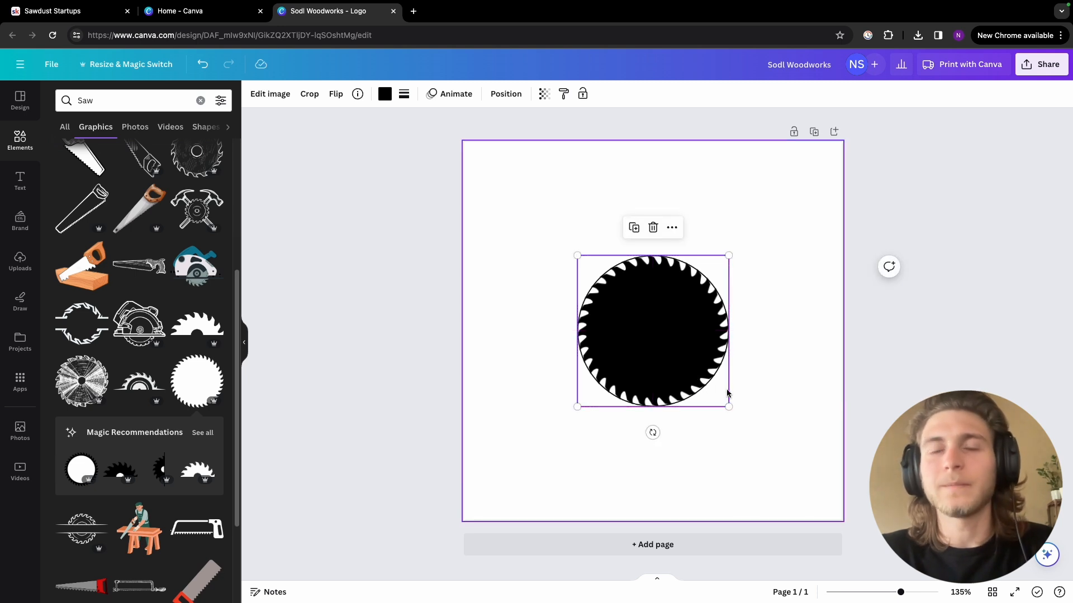
- Recolor the circular saw blade medium grey and bring it one layer forward
left_click(384, 100)
left_click(157, 334)
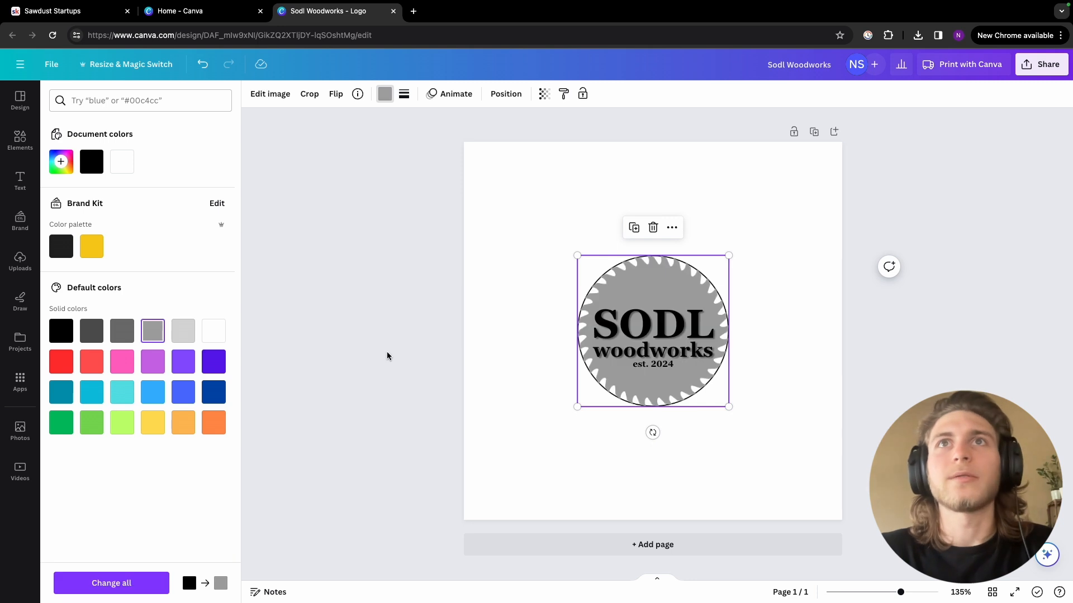
mouse_move(681, 389)
left_mouse_down()
mouse_move(687, 403)
mouse_move(681, 389)
left_mouse_up()
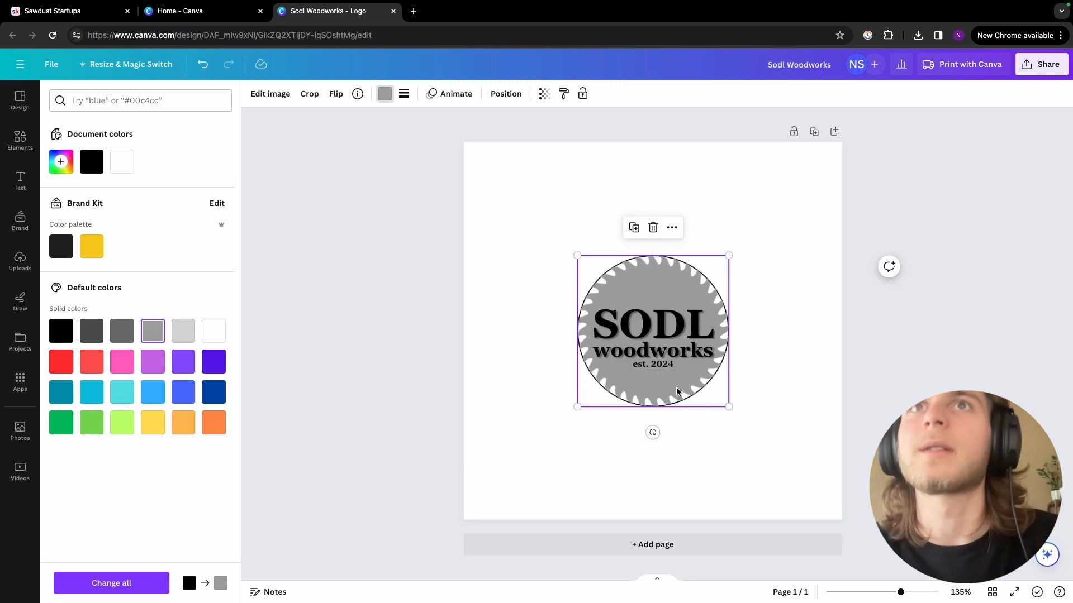
left_click(509, 96)
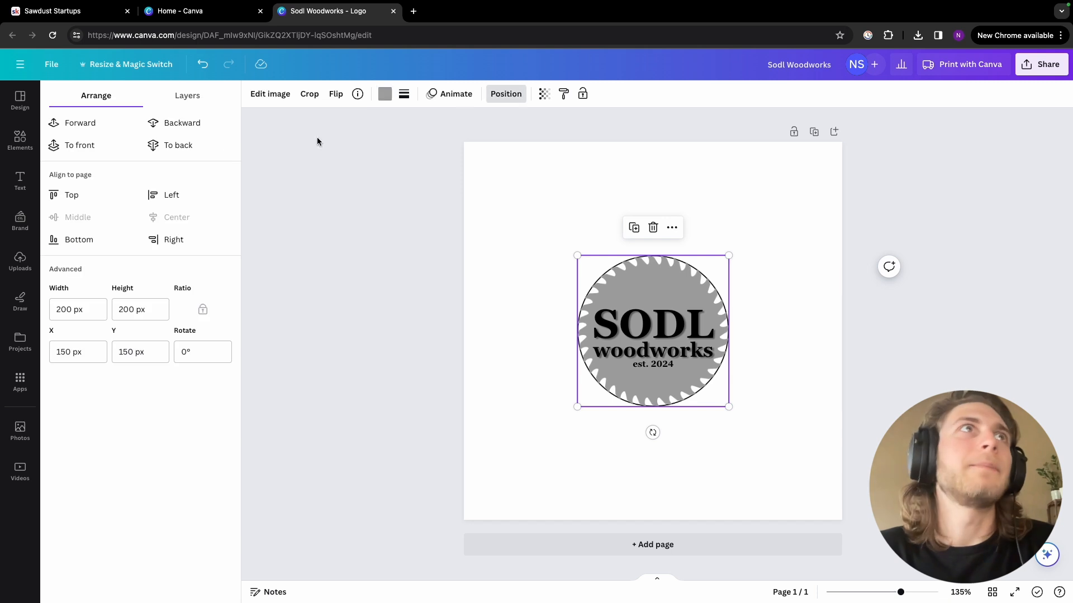
left_click(115, 125)
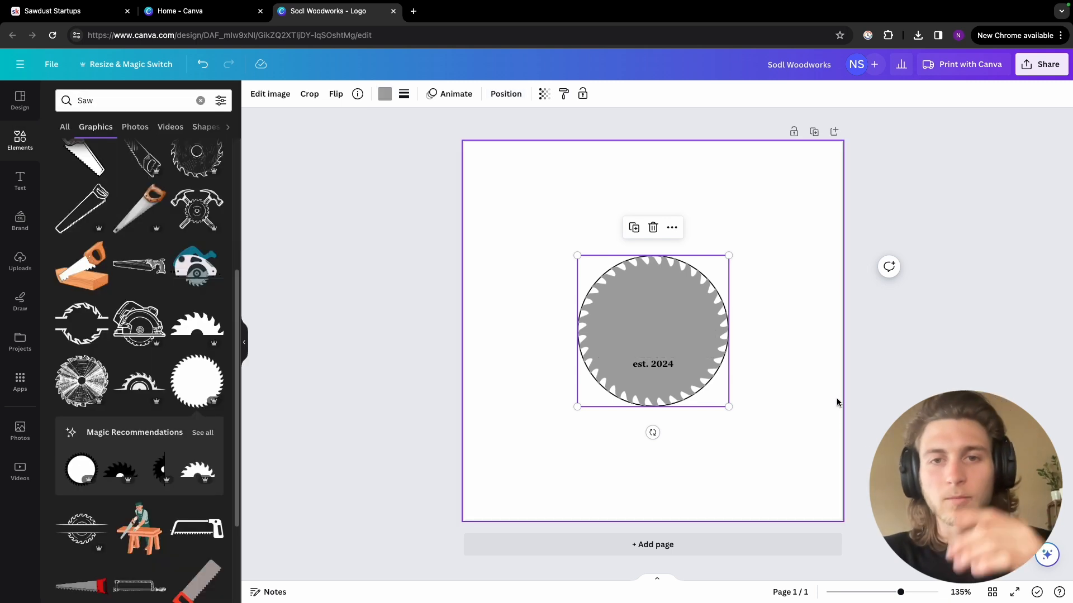
- Send the grey circular saw blade to the back, behind the SODL woodworks name, date and hammers graphic
left_click(754, 432)
left_click(670, 302)
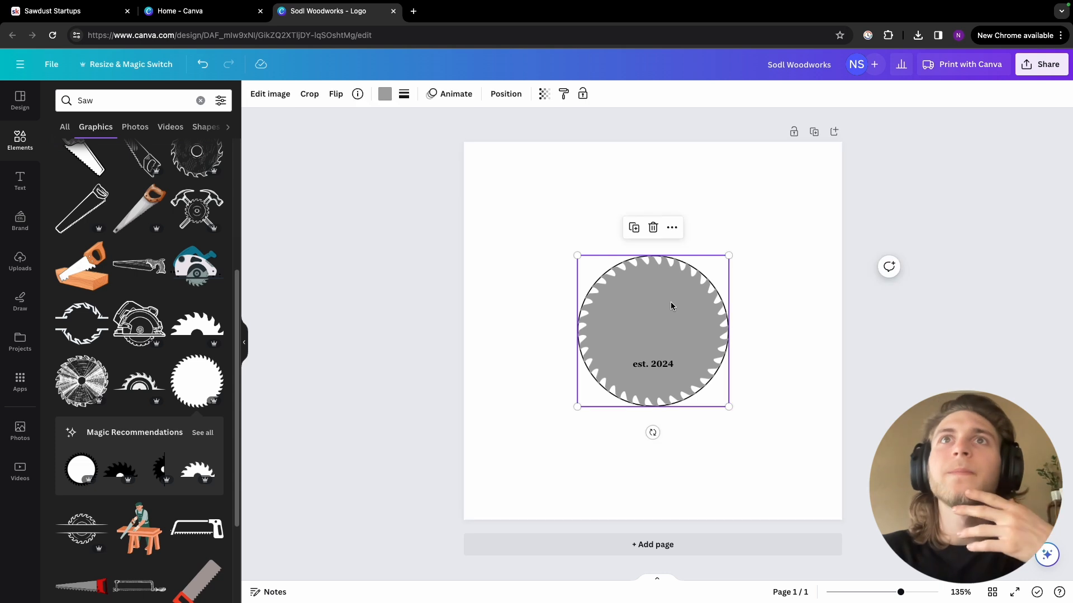
left_click(506, 95)
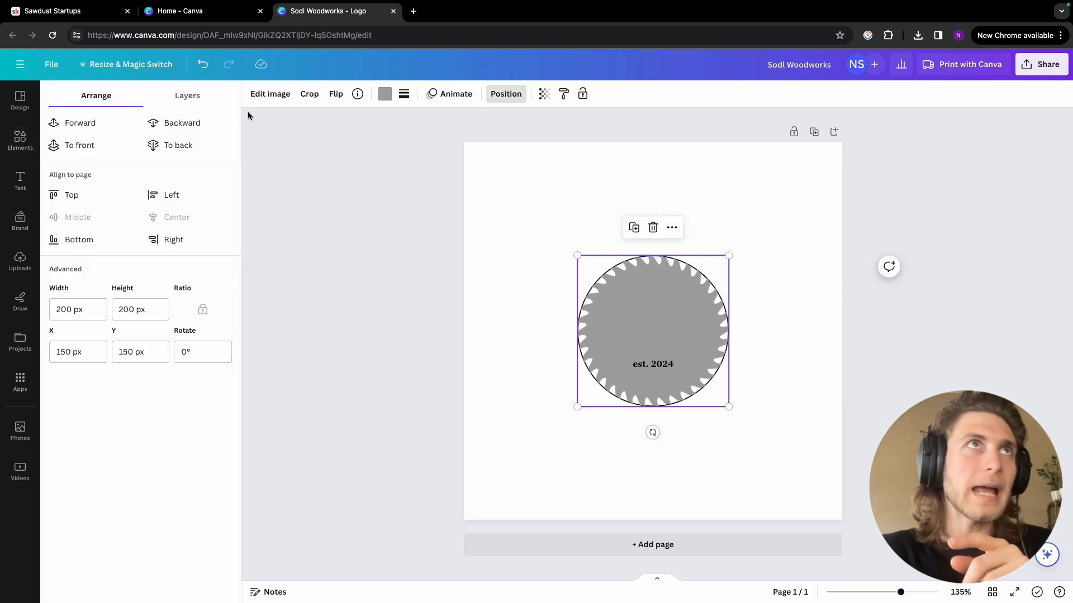
left_click(193, 124)
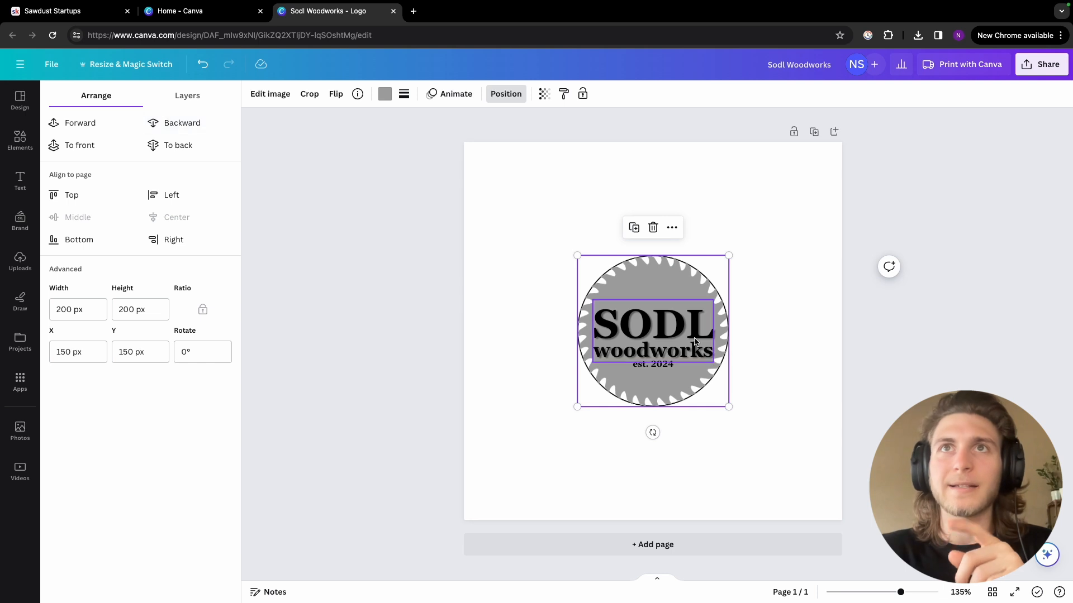
left_click(197, 146)
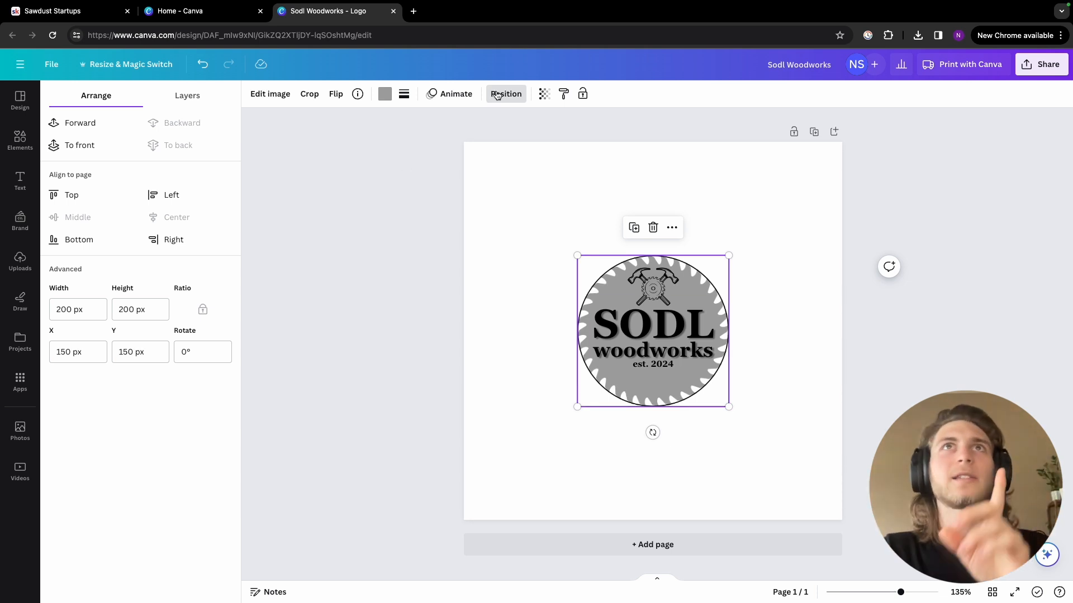
- Try out the saw blade's transparency setting, ending at 100, and deselect the blade
left_click(543, 95)
mouse_move(546, 143)
left_mouse_down()
mouse_move(445, 147)
mouse_move(564, 147)
left_mouse_up()
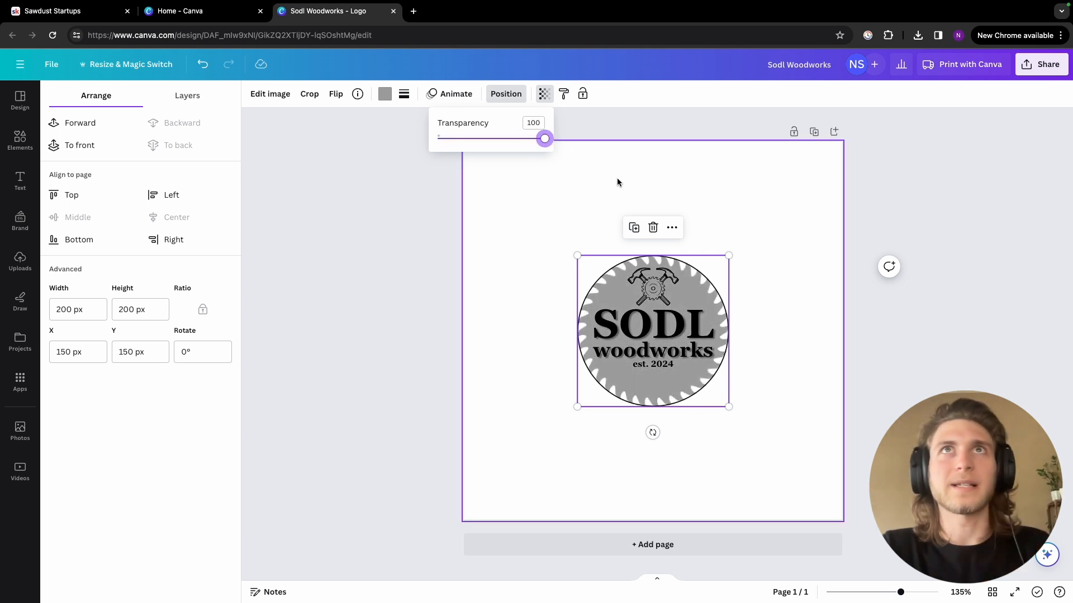
left_click(571, 180)
left_click(834, 361)
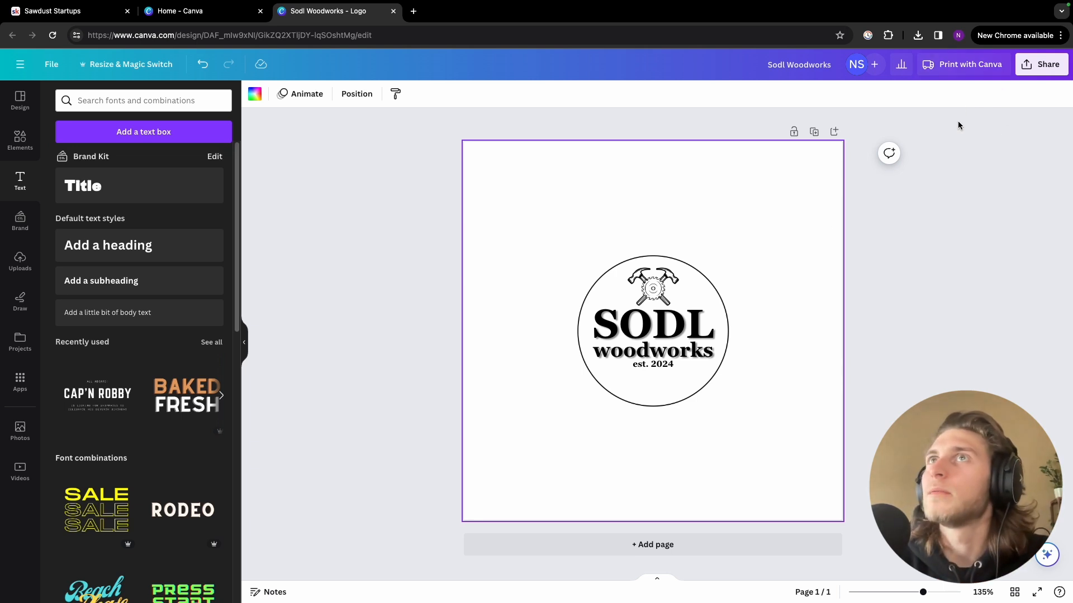
- Download the logo as a PNG at size 1 with a transparent background and dismiss the download notice
left_click(1043, 70)
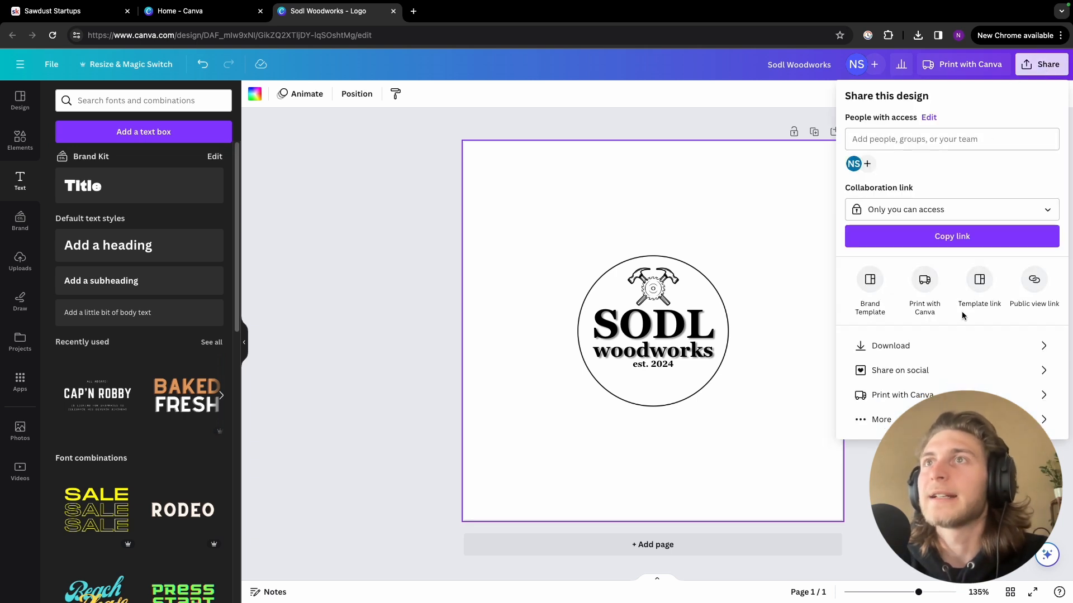
left_click(915, 349)
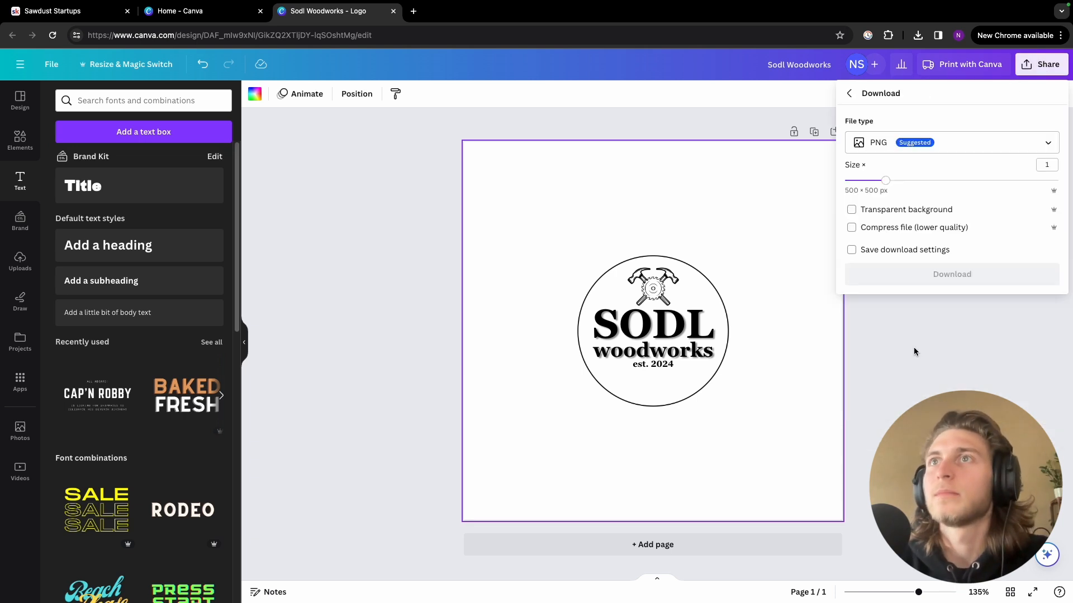
left_click(926, 152)
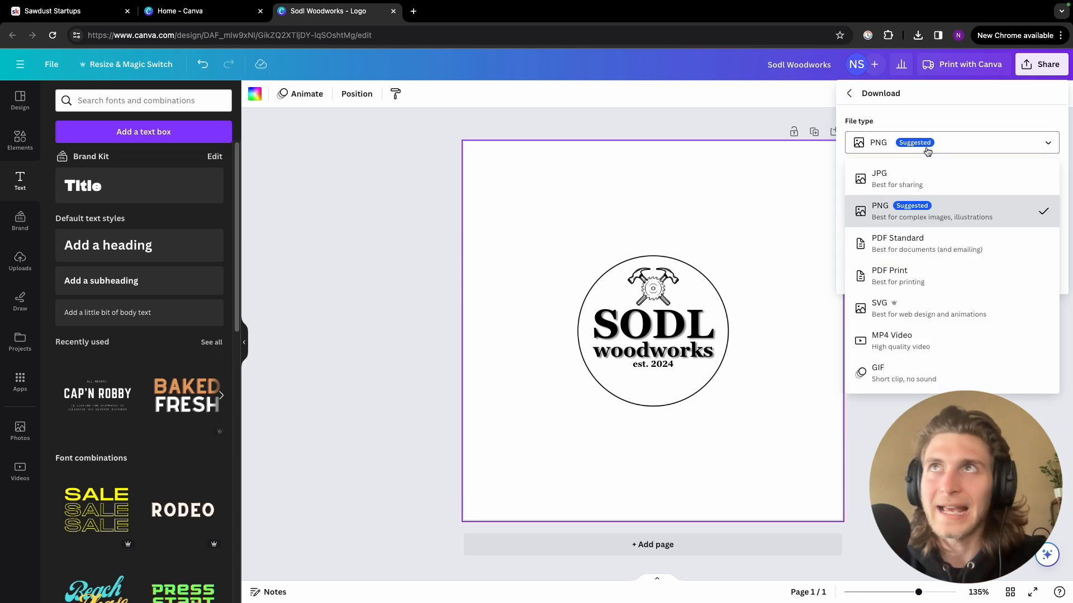
left_click(933, 223)
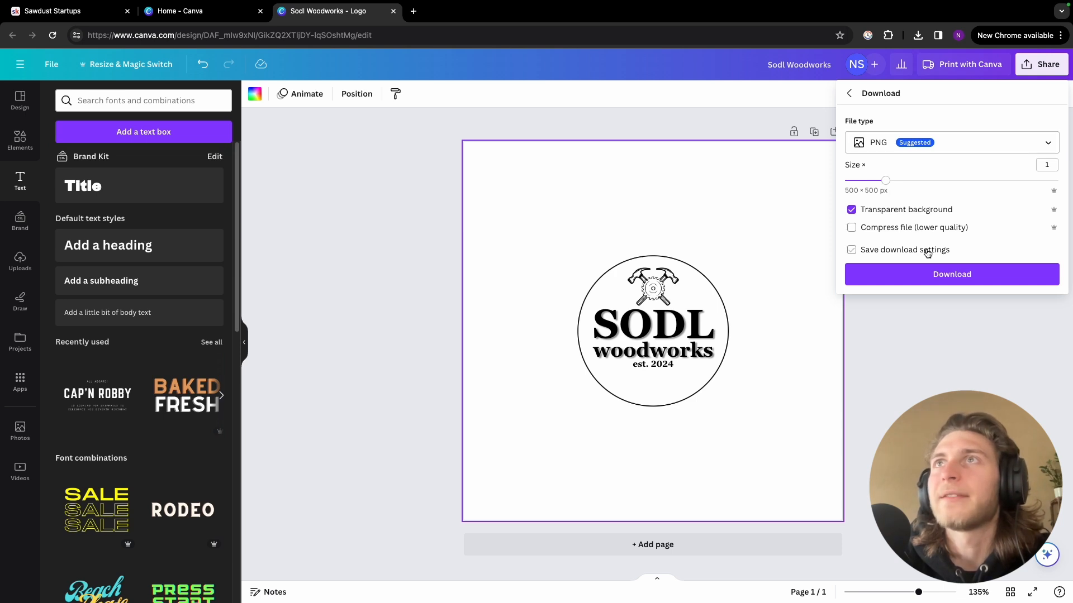
left_click(988, 284)
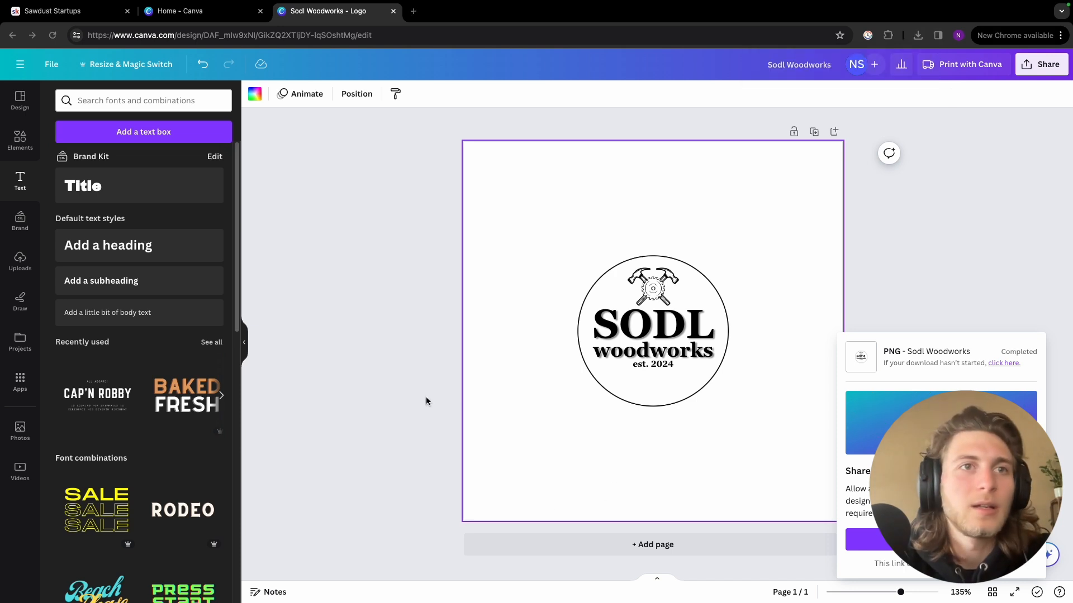
left_click(326, 245)
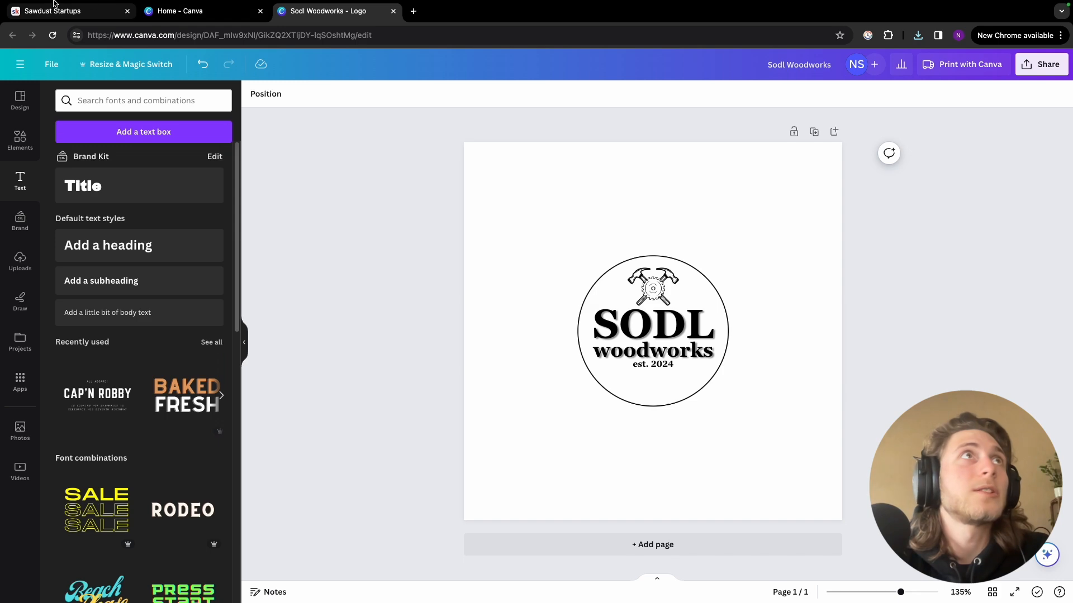
- Open the downloaded PNG in Preview to check its transparent background, and close it
mouse_move(56, 1)
left_click(38, 22)
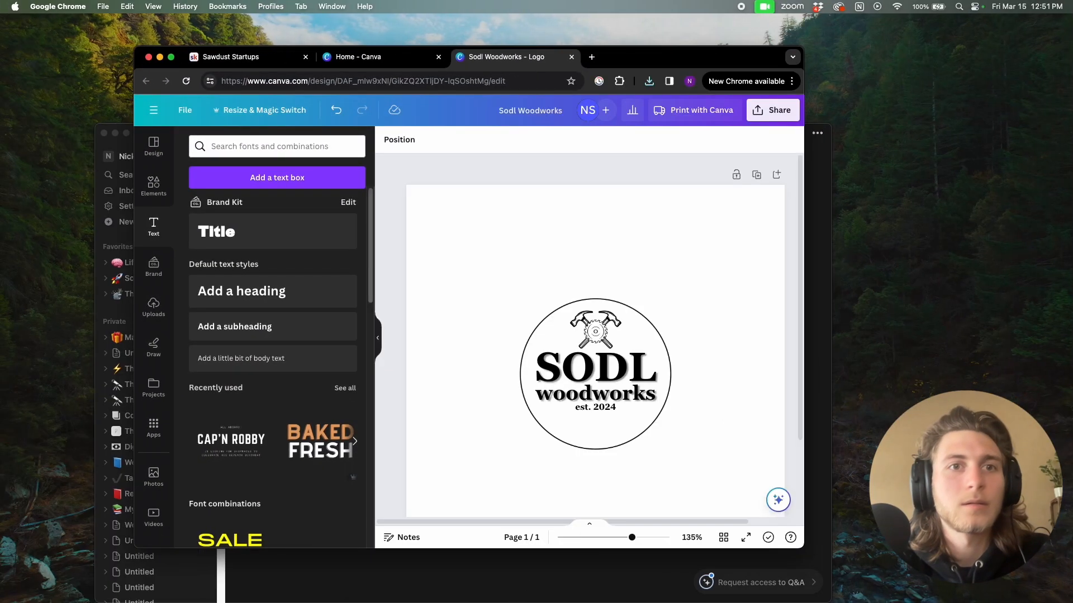
left_click_drag(295, 599, 514, 165)
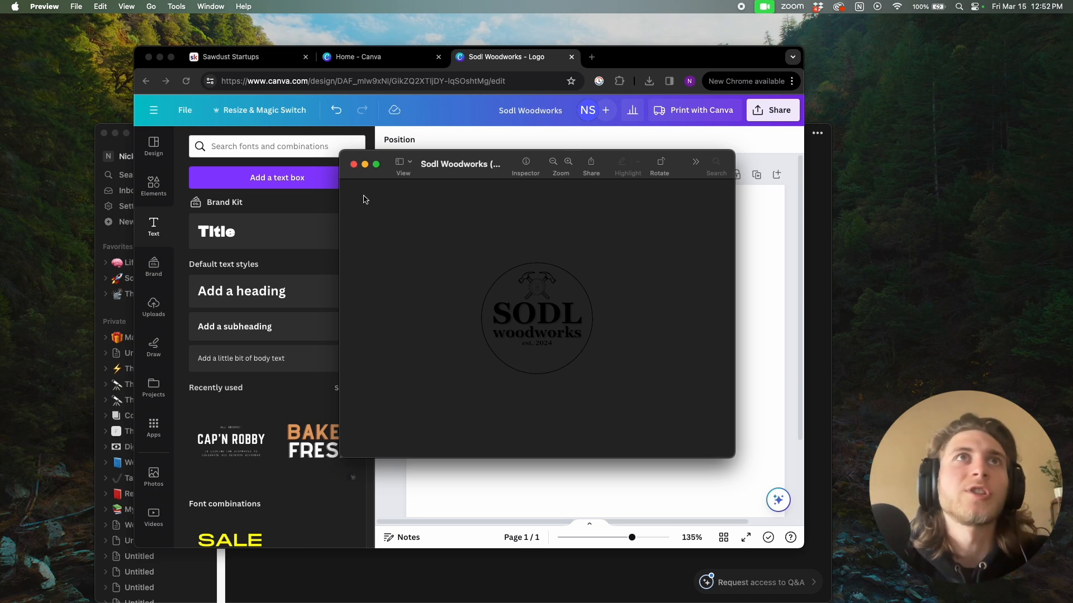
left_click(353, 164)
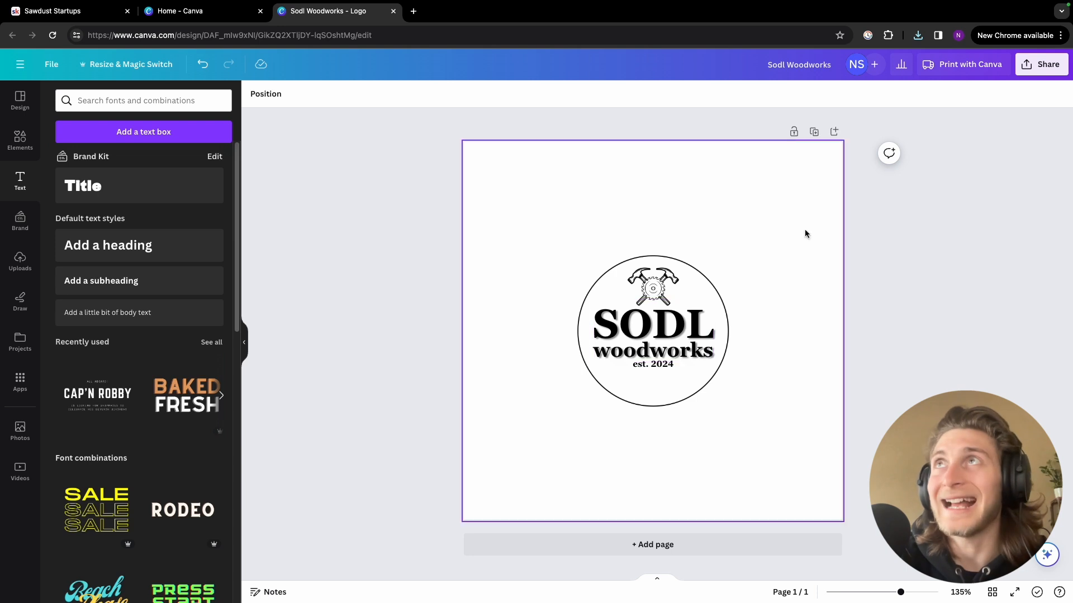
left_click(1034, 65)
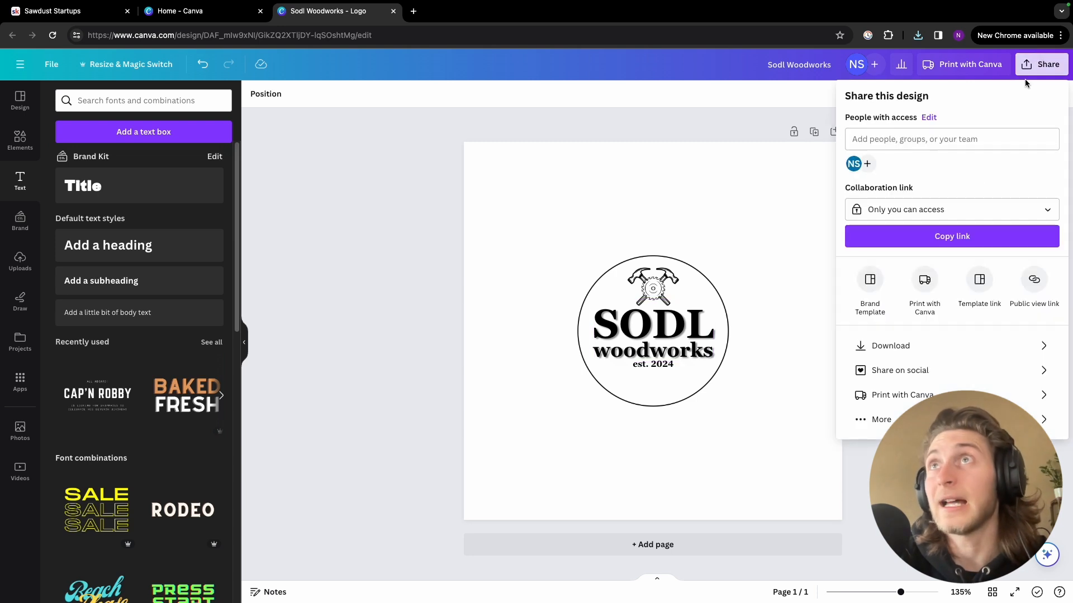
left_click(922, 347)
left_click(932, 144)
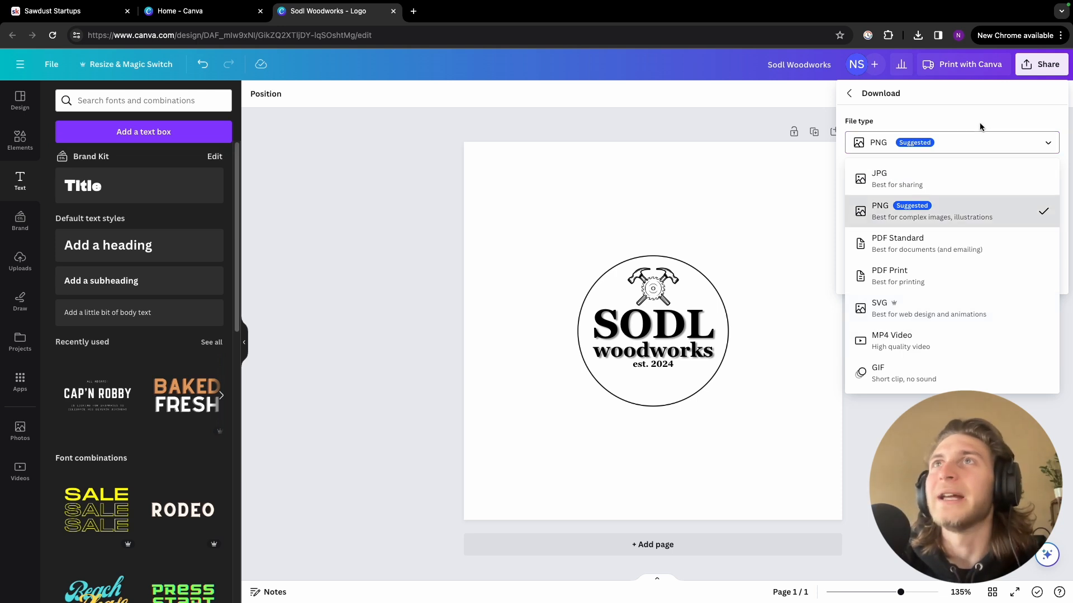
left_click(958, 139)
left_click(766, 175)
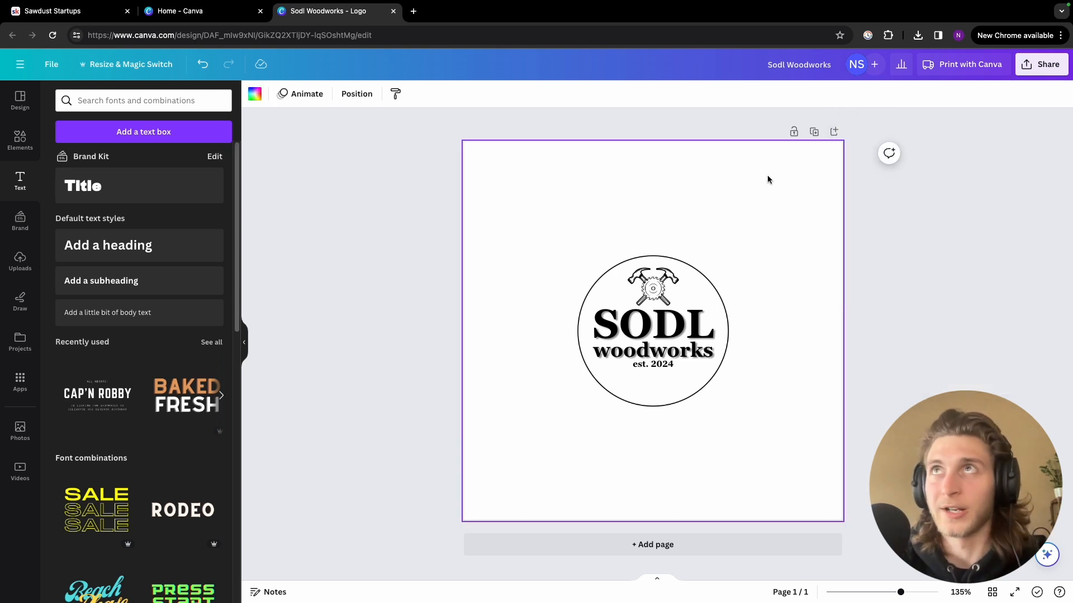
- Download the logo as an SVG with a transparent background
left_click(1039, 65)
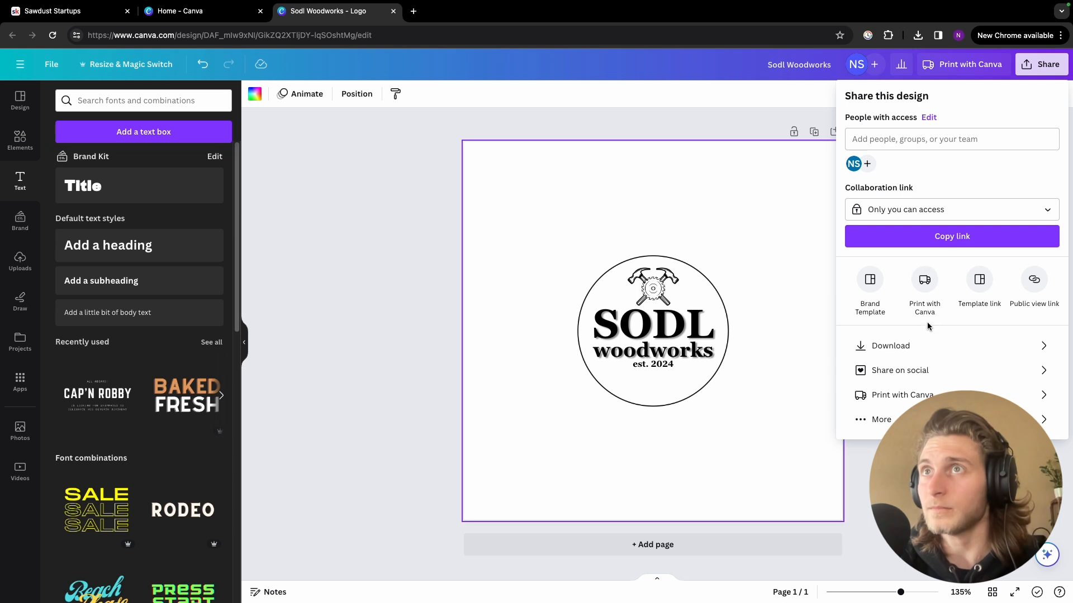
left_click(923, 347)
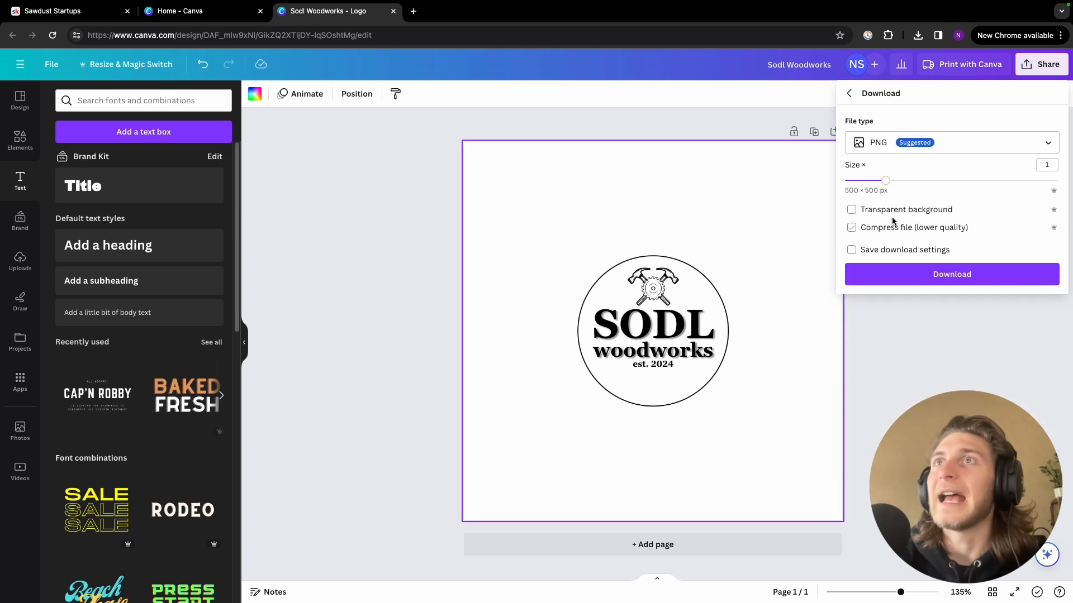
left_click(897, 143)
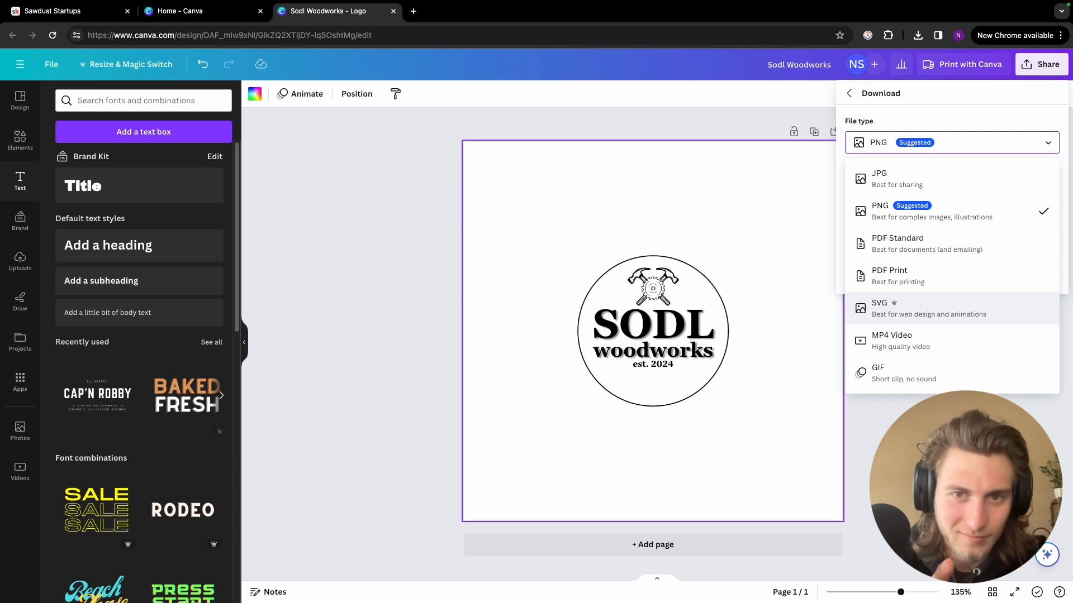
left_click(920, 306)
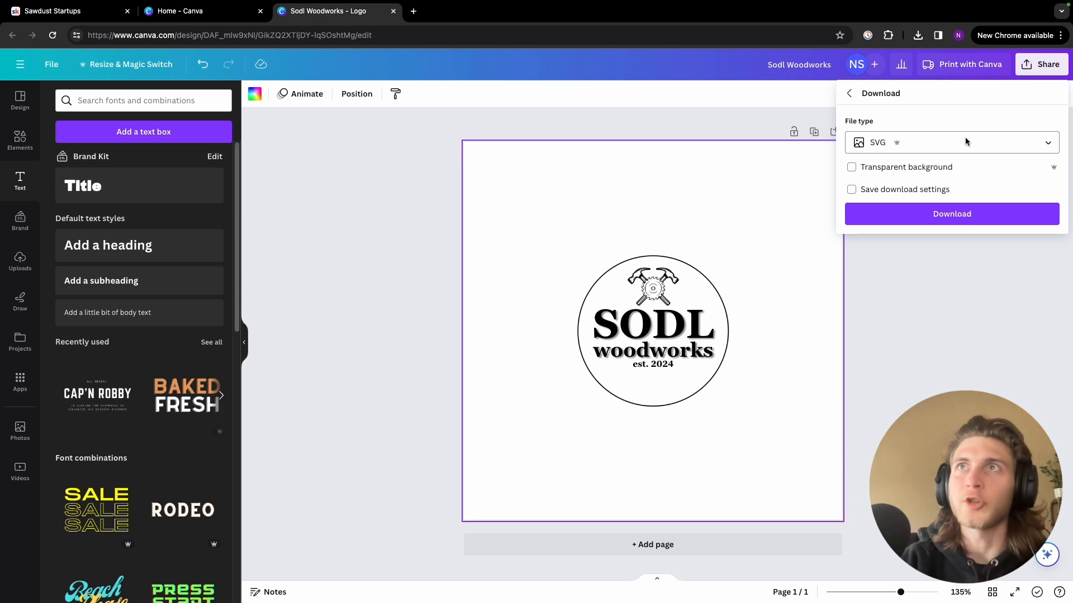
left_click(851, 168)
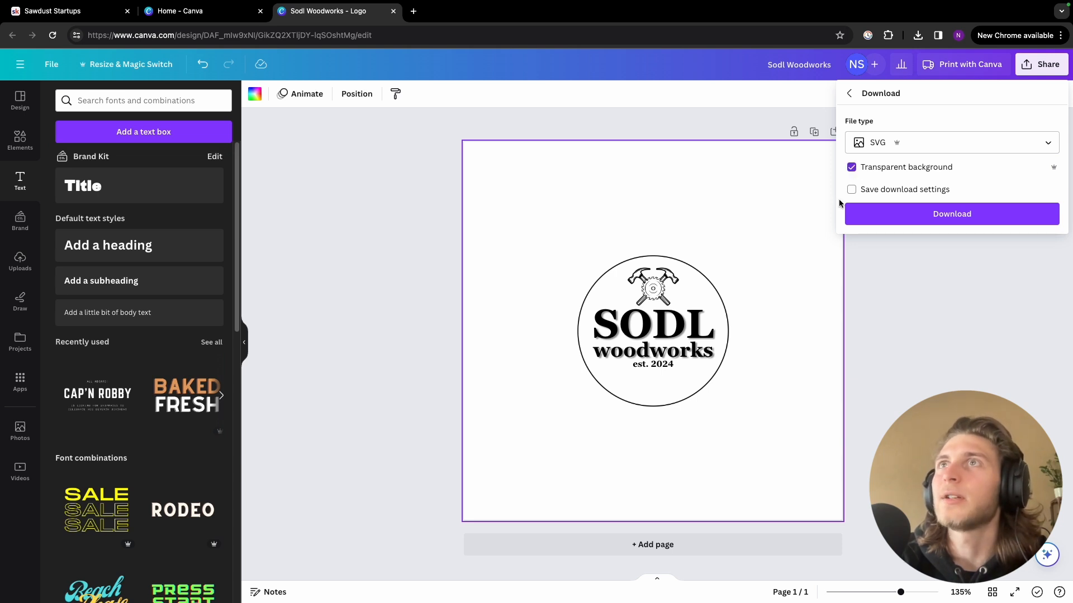
left_click(924, 220)
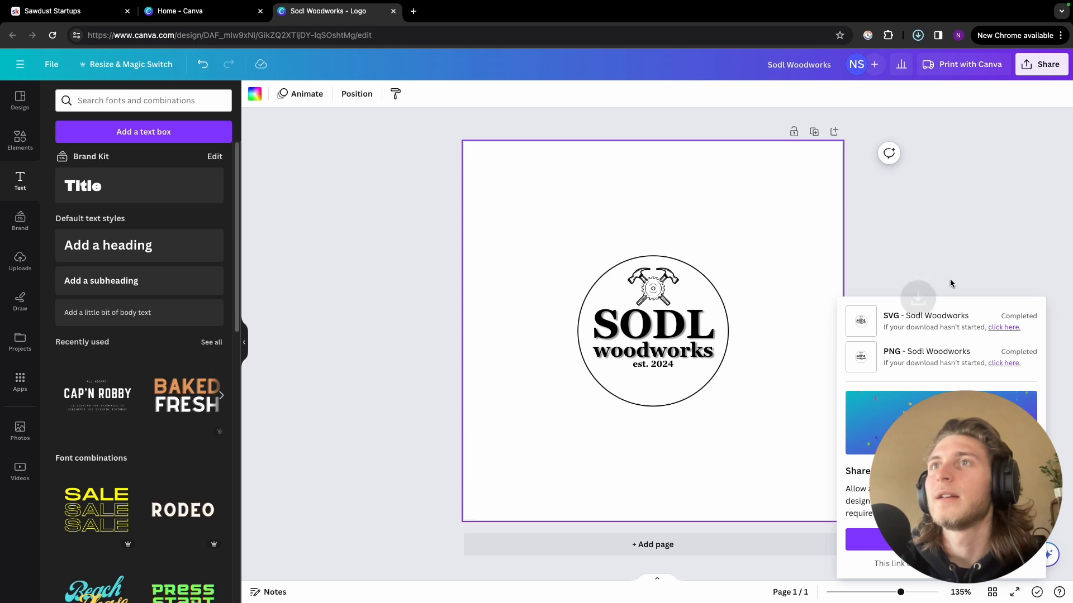
- Open the downloaded SVG in the browser, inspect the logo's sharpness at high magnification, and return to the design
left_click(824, 59)
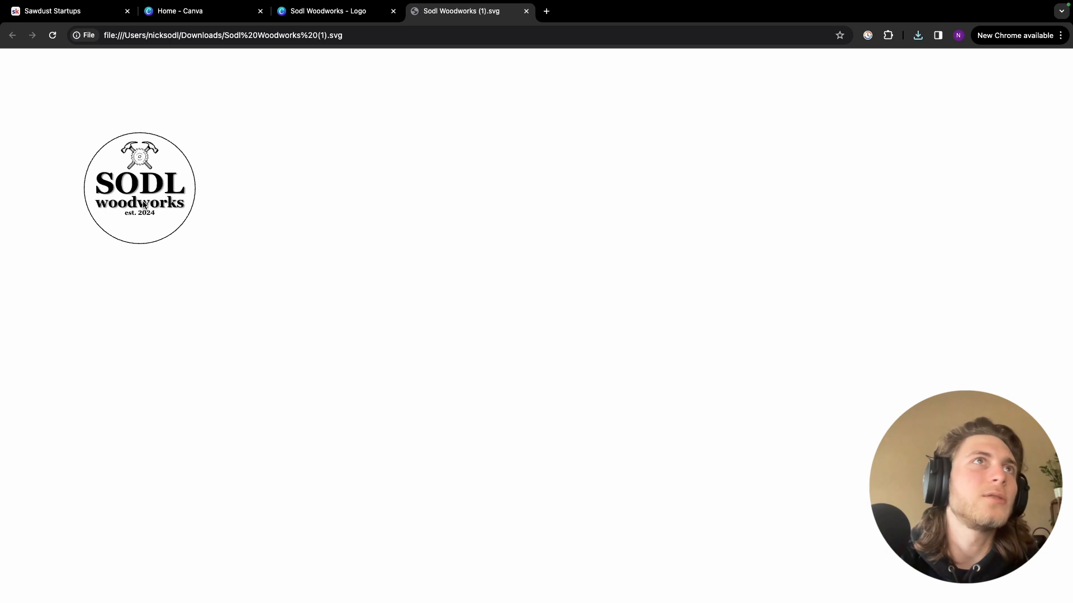
scroll(143, 205, "up", 1)
scroll(144, 206, "up", 5)
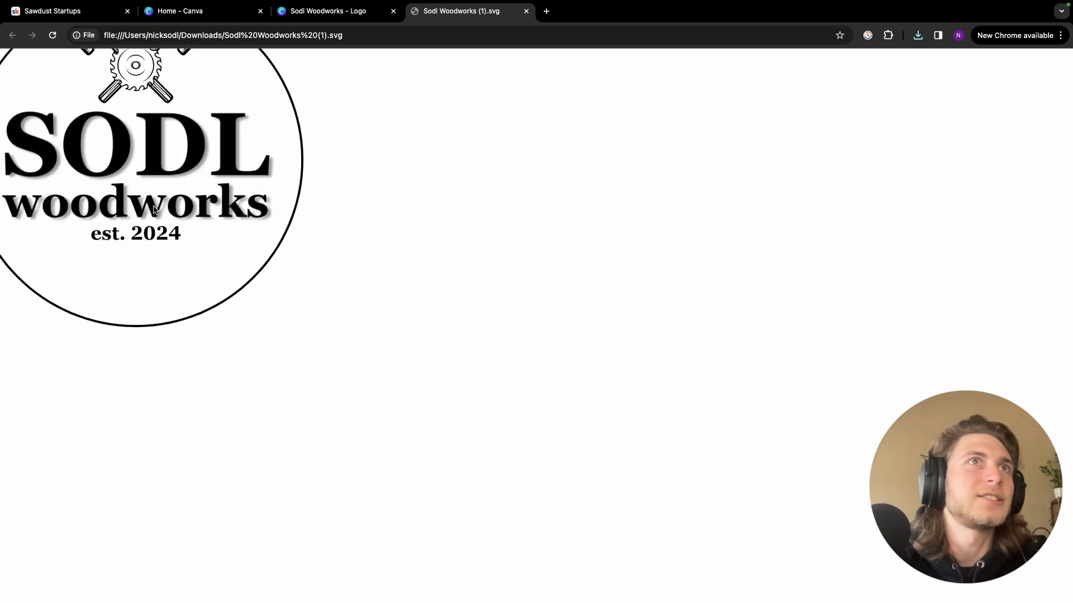
scroll(154, 209, "down", 6)
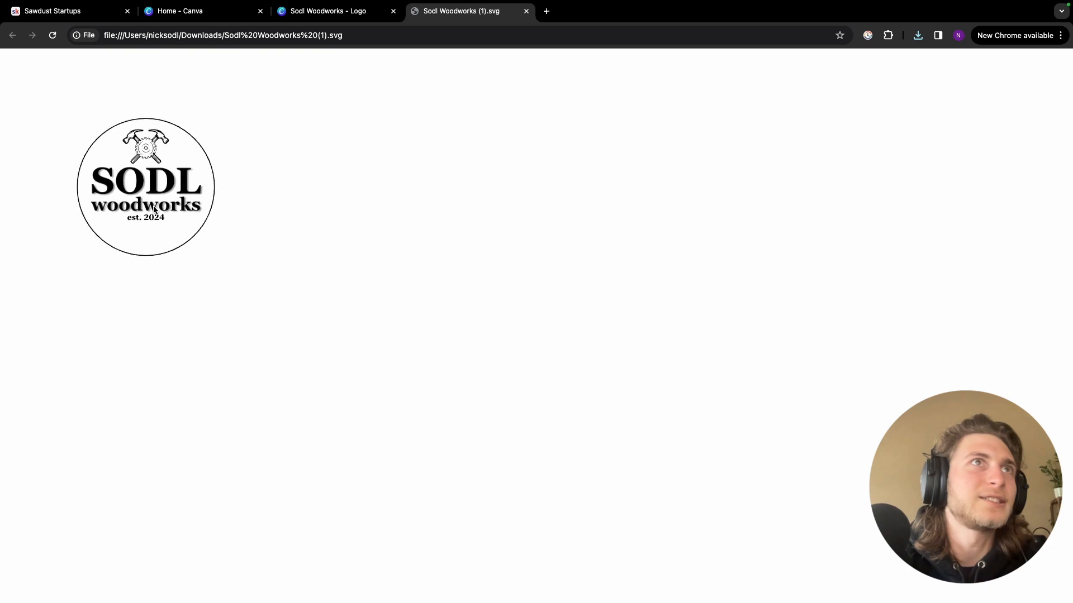
left_click(526, 11)
left_click(917, 267)
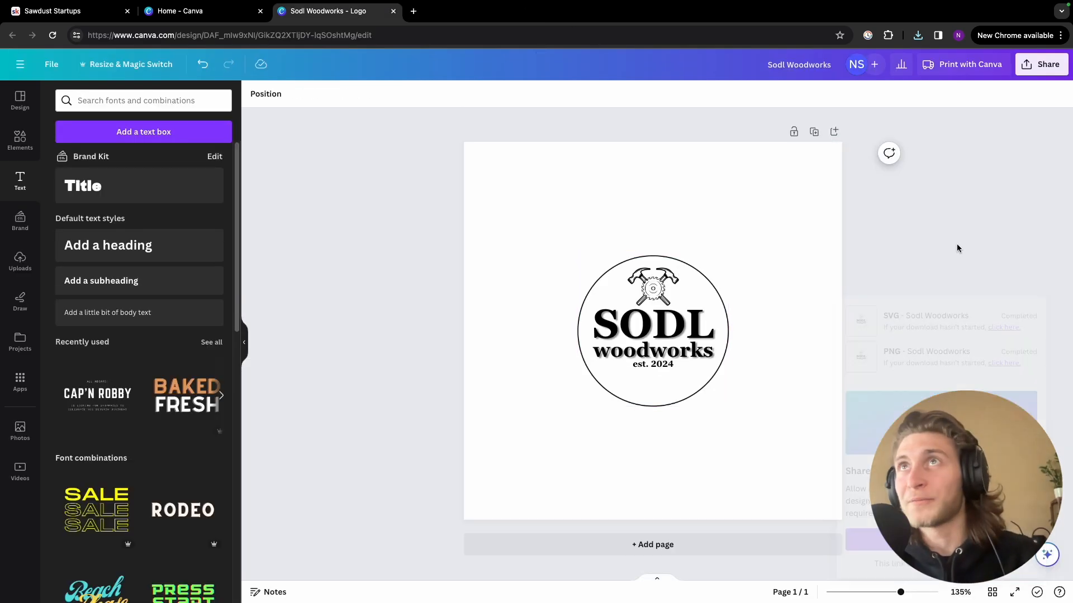